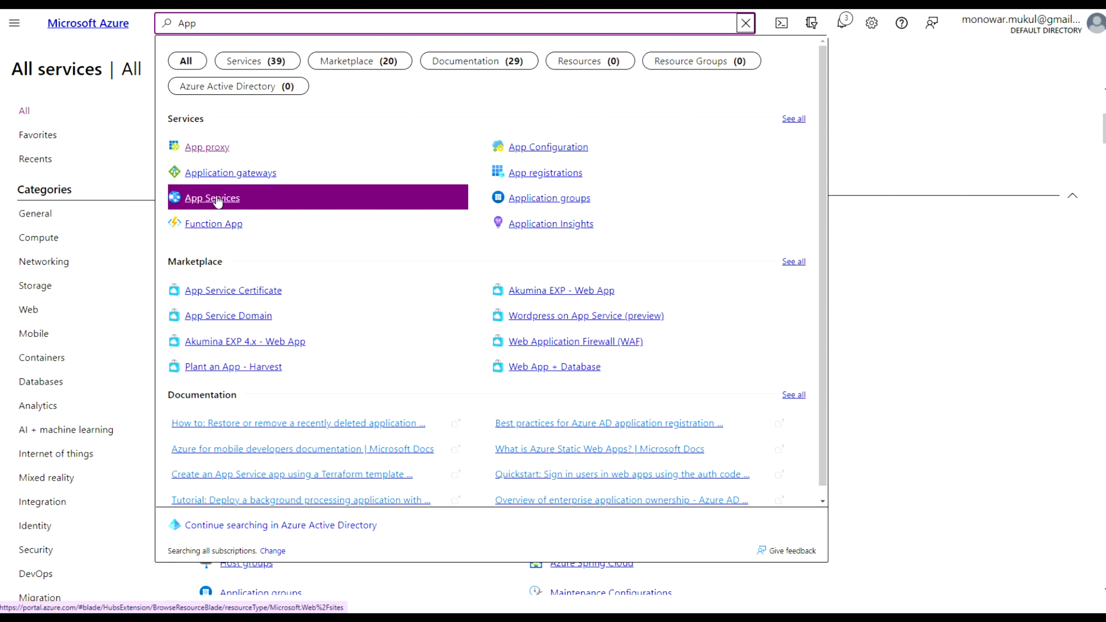
# - Start creating a web app in App Services and give it a new resource group named warg03
pyautogui.click(216, 198)
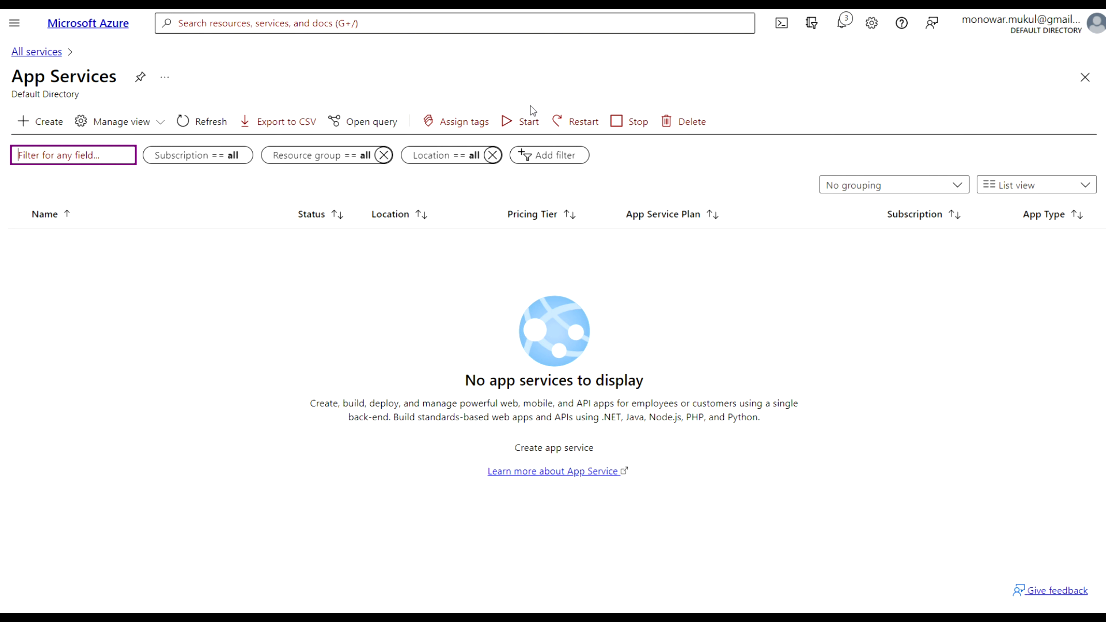
pyautogui.click(42, 123)
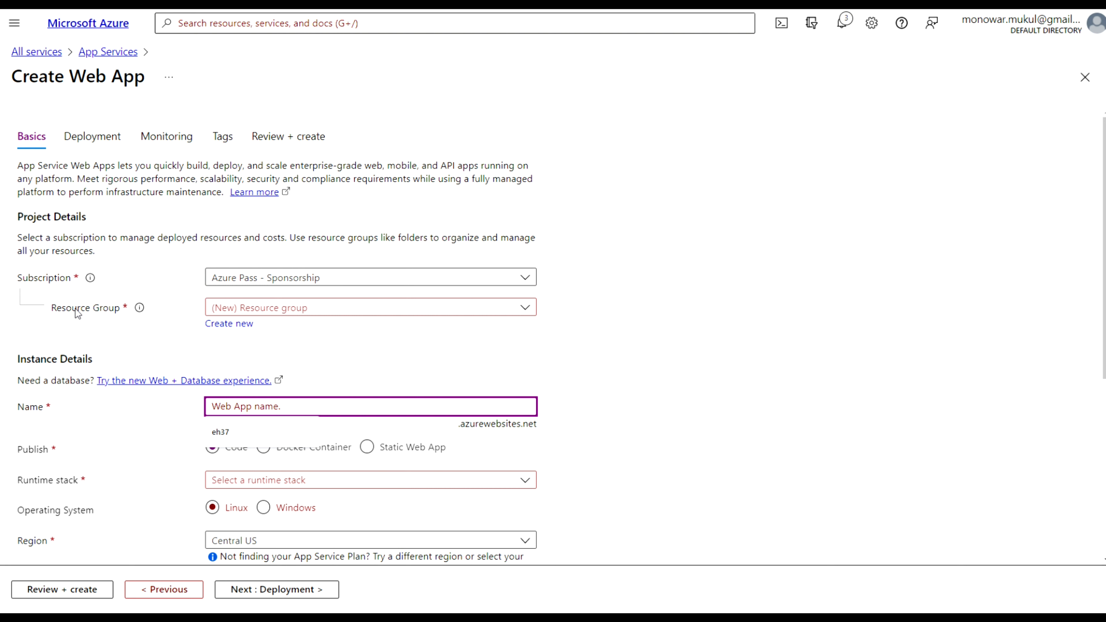
pyautogui.click(236, 326)
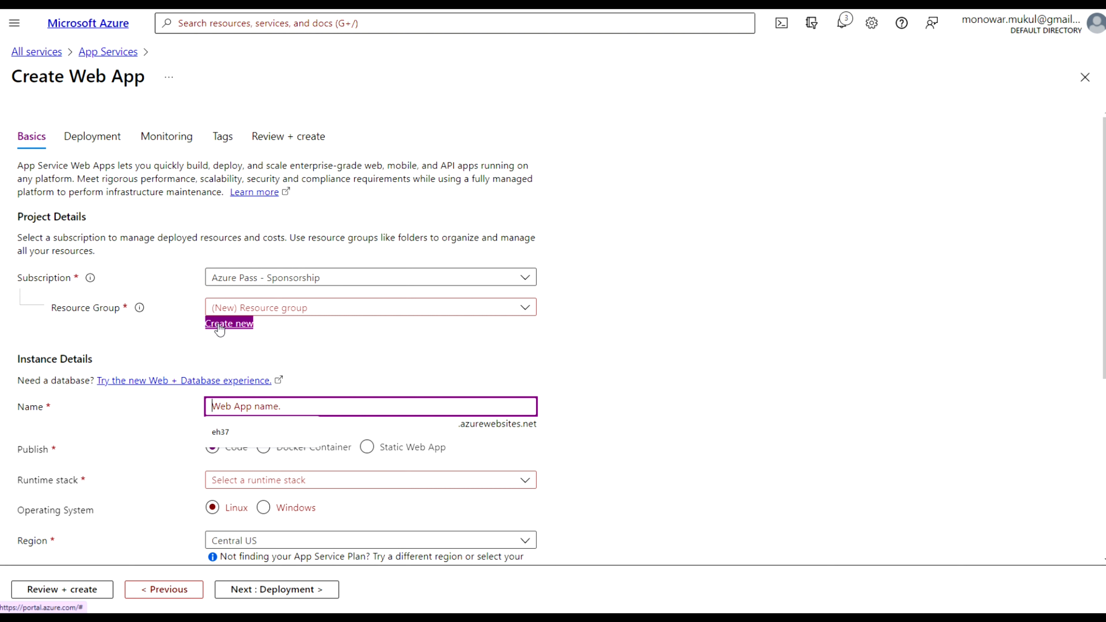
pyautogui.click(233, 327)
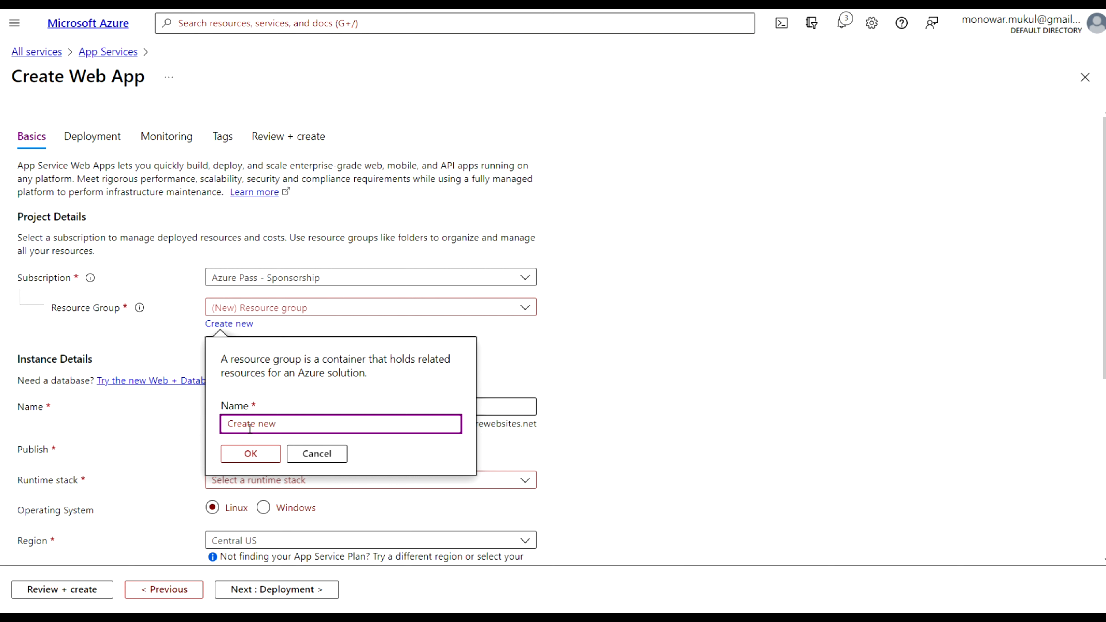
pyautogui.write('warg03')
pyautogui.click(250, 454)
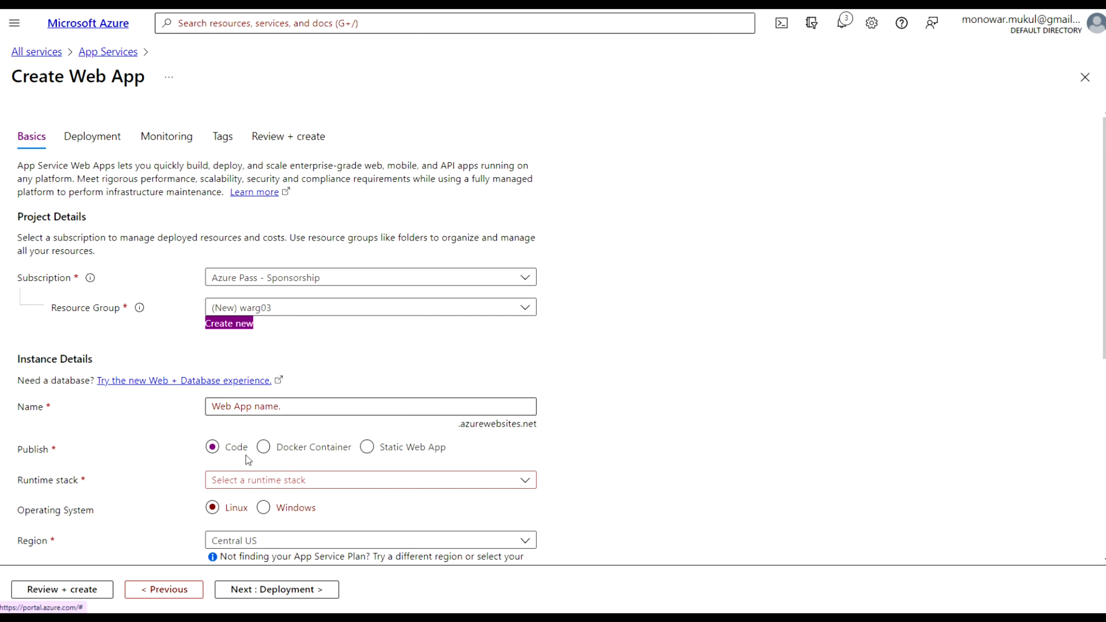
# - Name the web app eaym and choose PHP 7.4 as its runtime stack
pyautogui.click(297, 406)
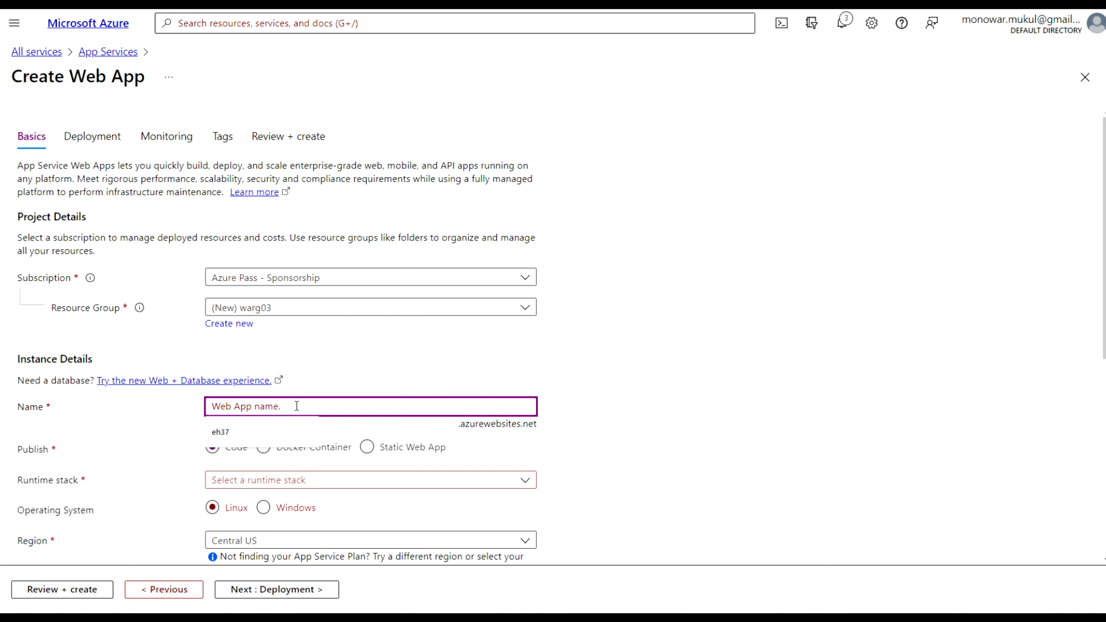
pyautogui.write('eaym')
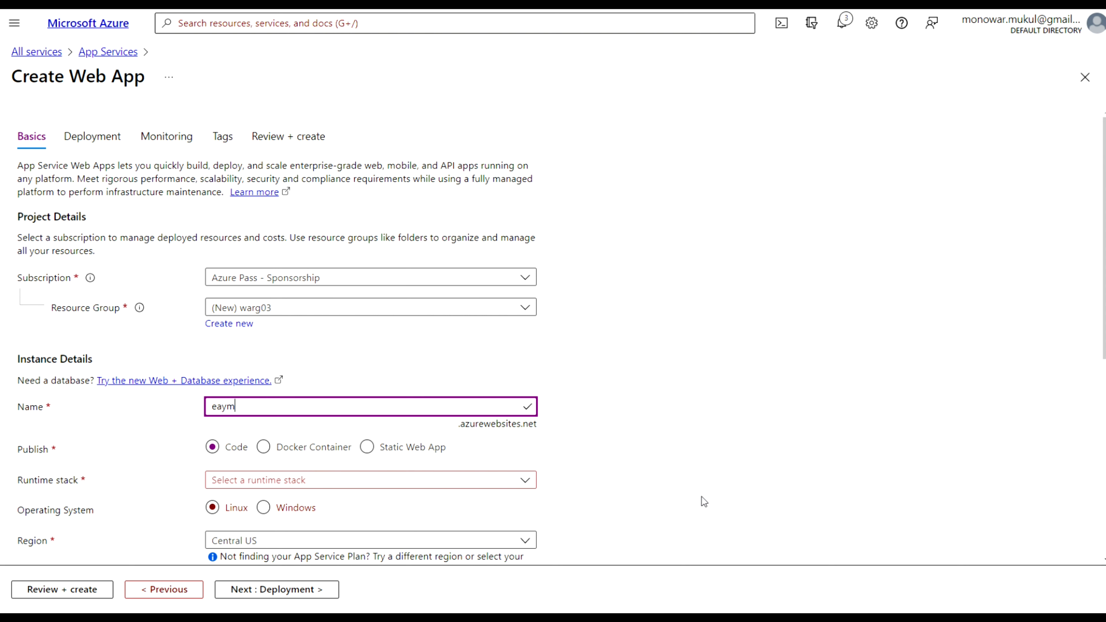
pyautogui.scroll(-3, 704, 501)
pyautogui.scroll(-2, 544, 338)
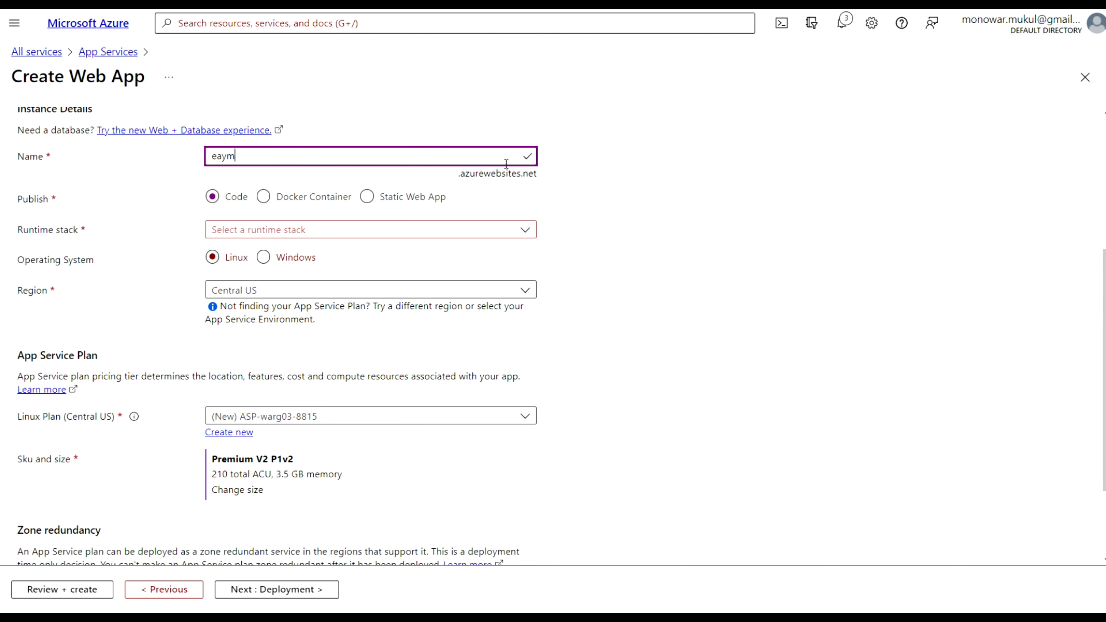
pyautogui.click(525, 230)
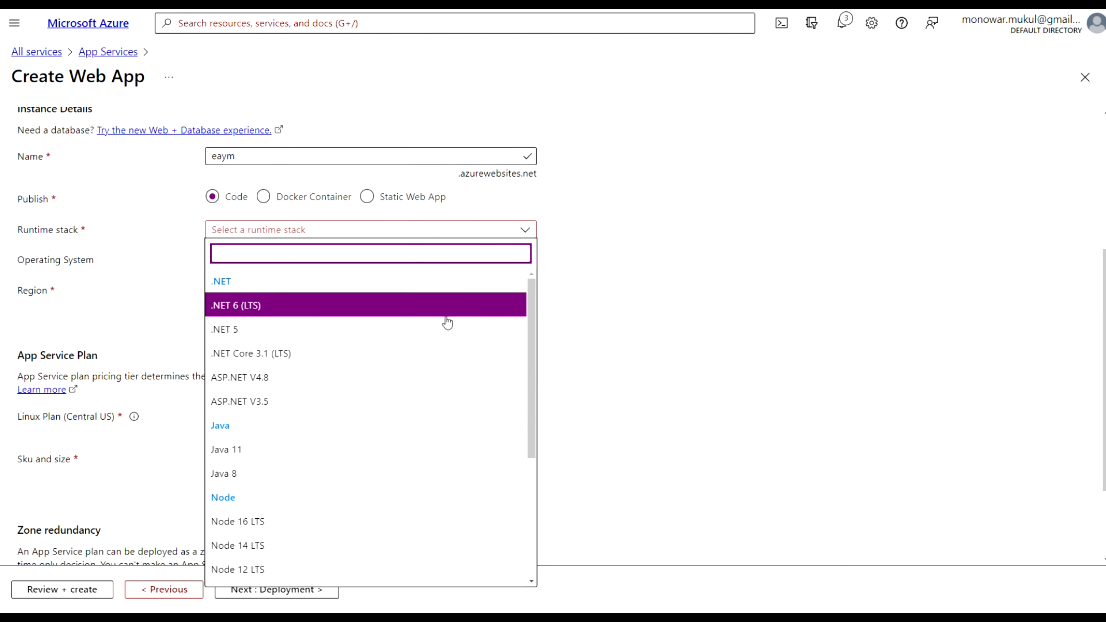
pyautogui.scroll(-2, 417, 422)
pyautogui.scroll(-4, 419, 428)
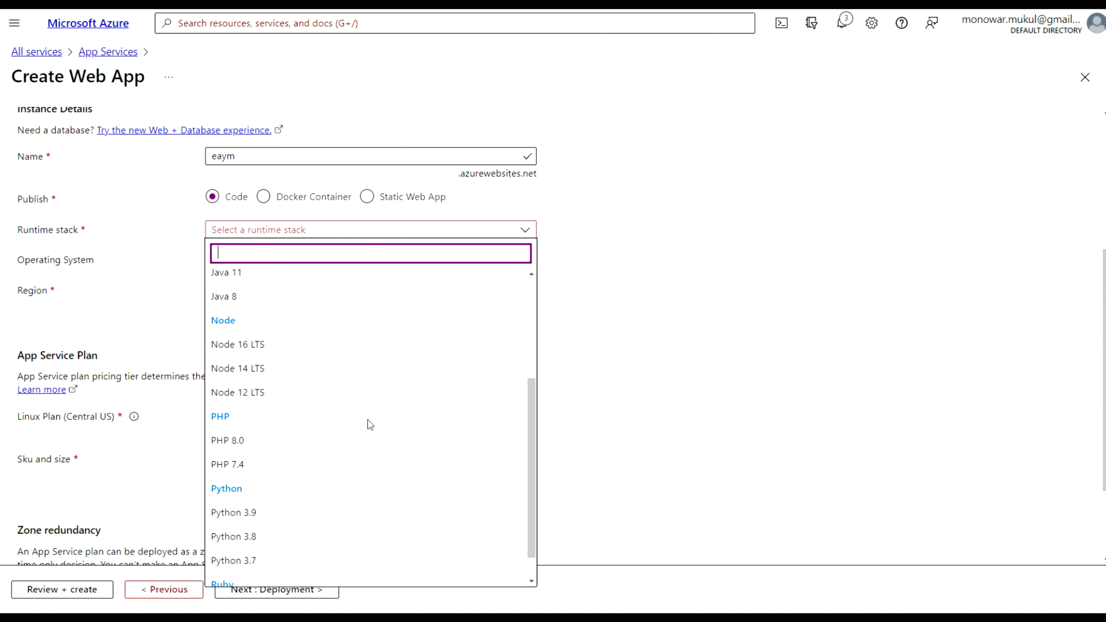
pyautogui.click(246, 465)
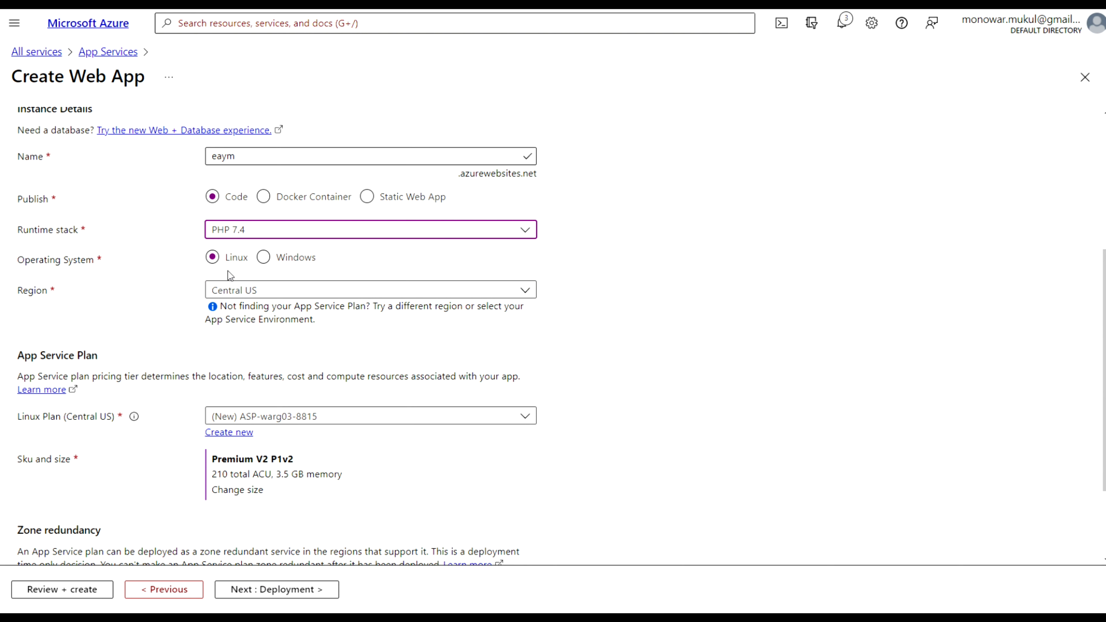
# - Set the web app's operating system to Windows and its region to East US
pyautogui.click(264, 257)
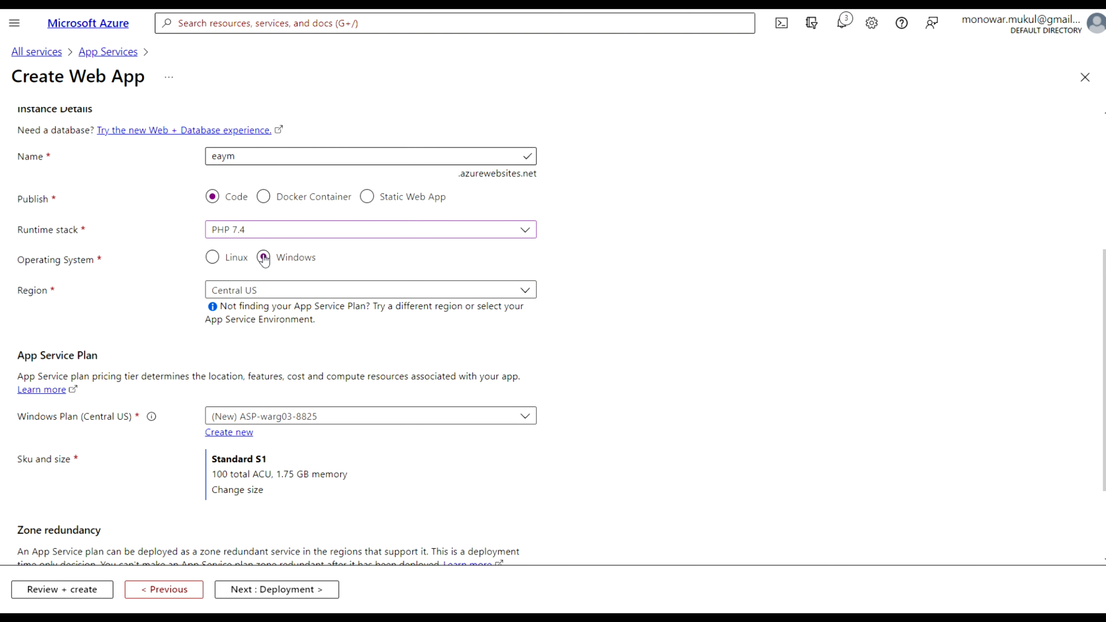
pyautogui.click(279, 298)
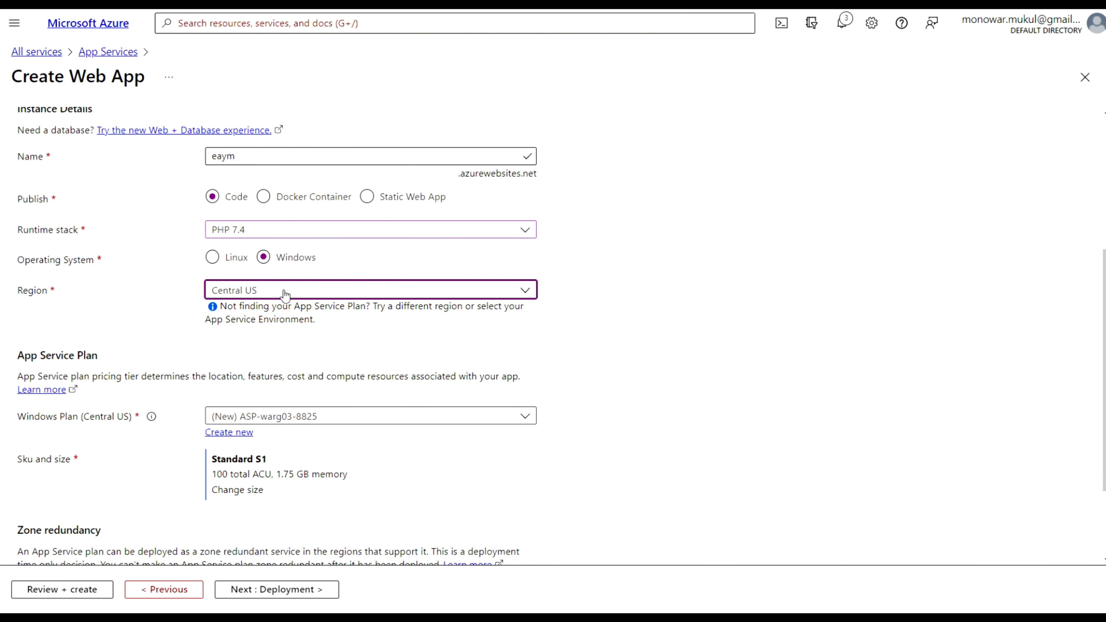
pyautogui.click(285, 291)
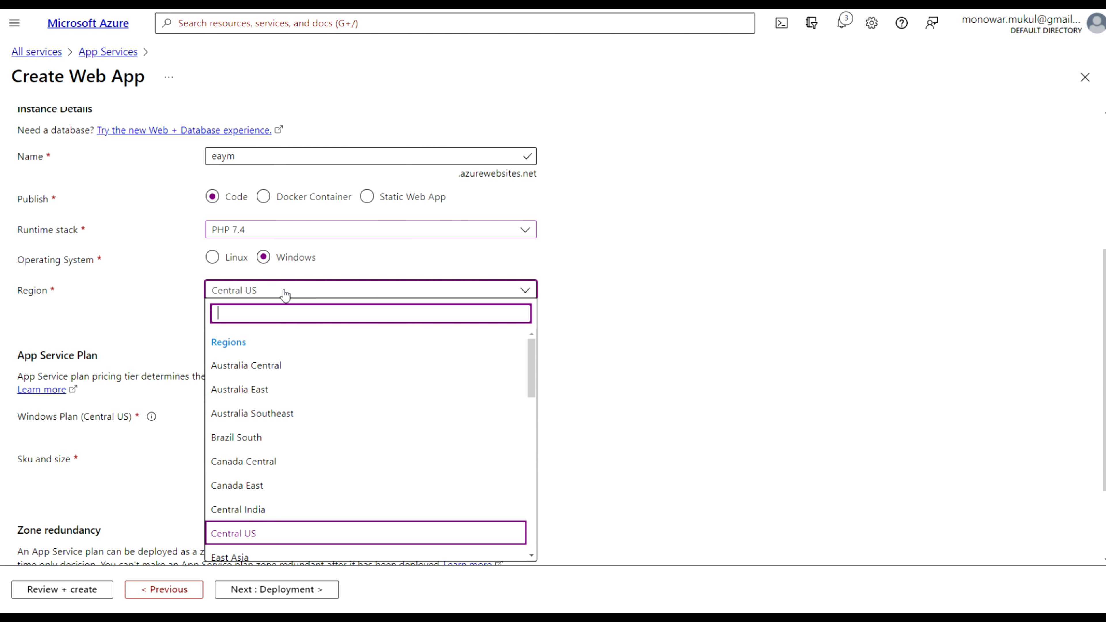
pyautogui.write('east')
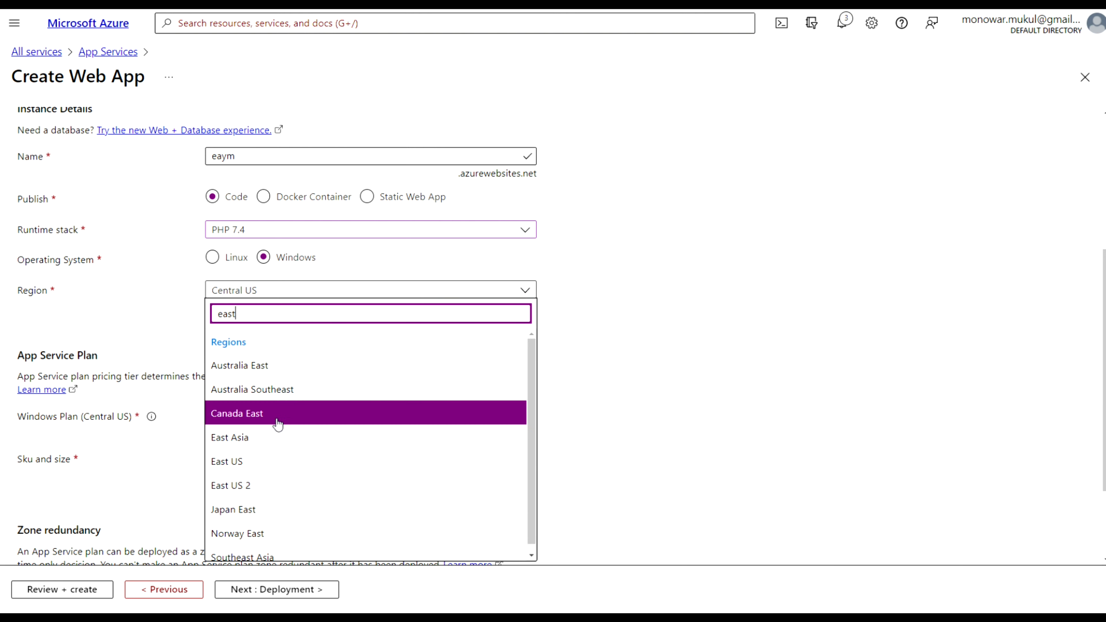
pyautogui.click(241, 463)
# - Accept the default plan, deployment and monitoring settings, and create the web app after reviewing its summary
pyautogui.scroll(-3, 244, 392)
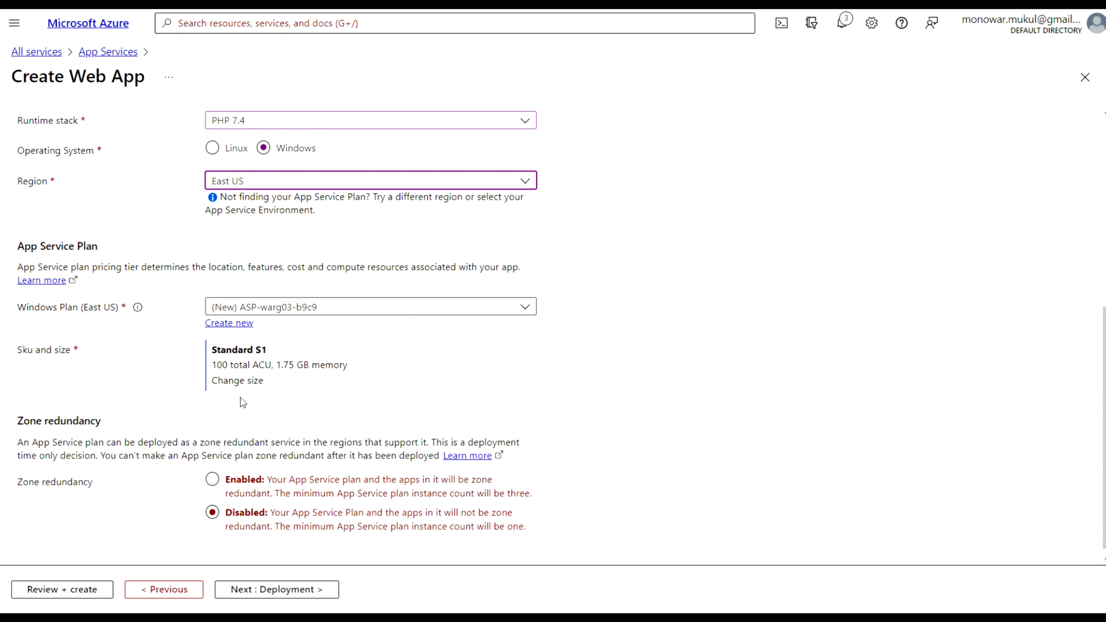
pyautogui.scroll(-1, 394, 403)
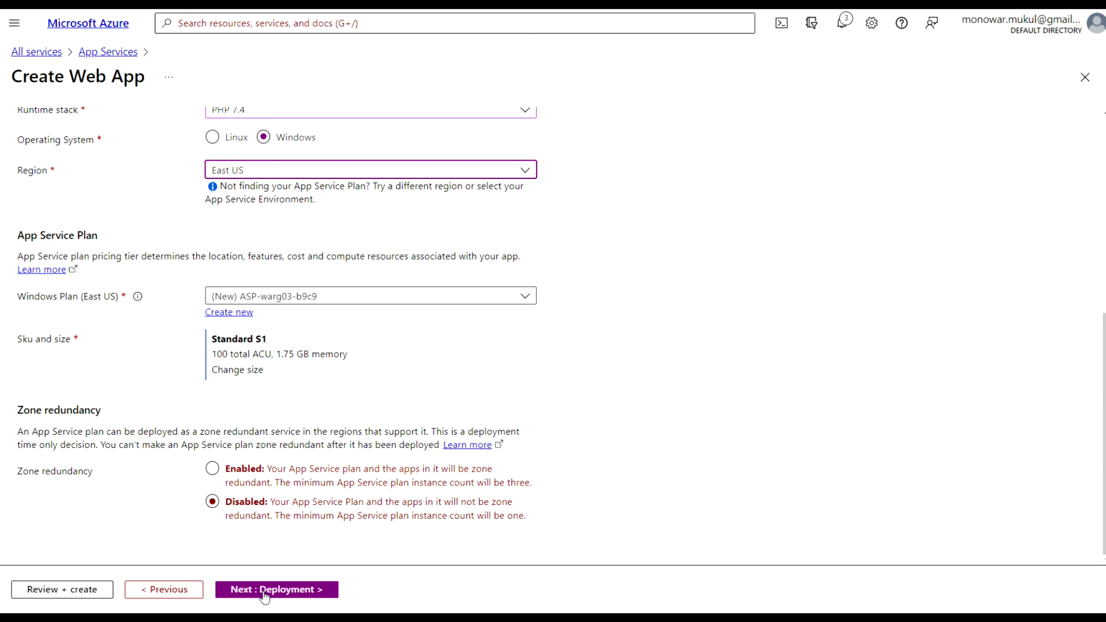
pyautogui.click(280, 592)
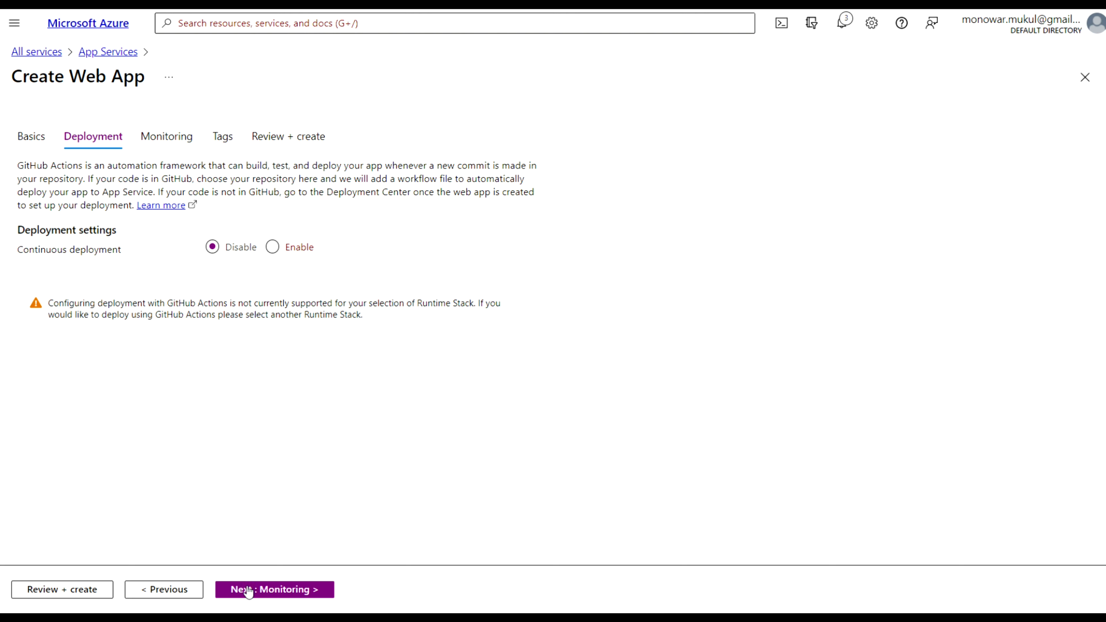
pyautogui.click(263, 590)
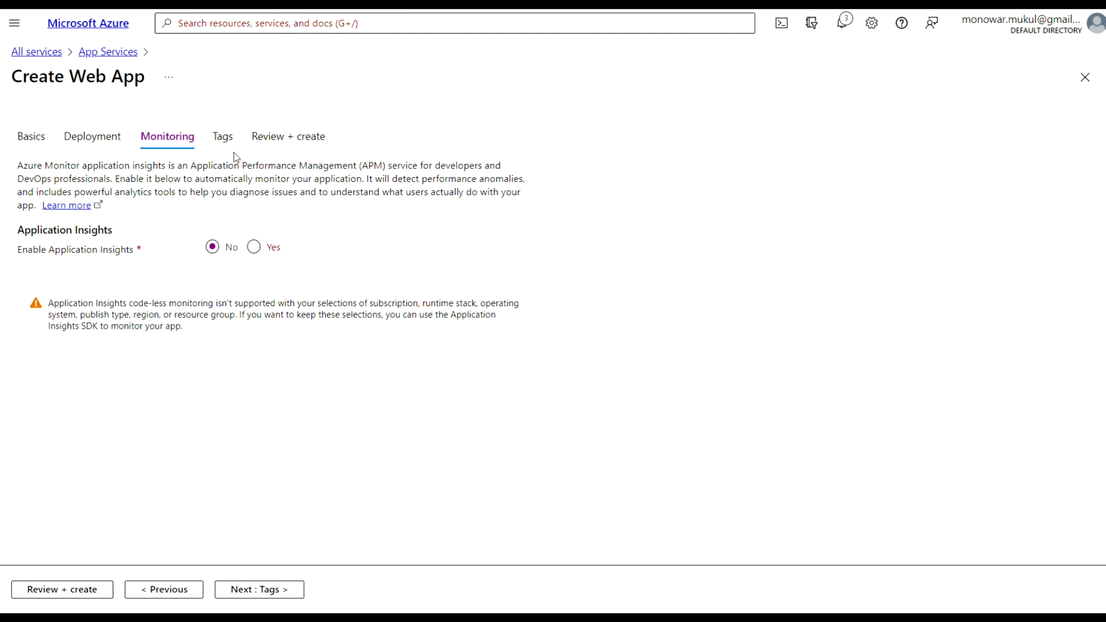
pyautogui.click(63, 590)
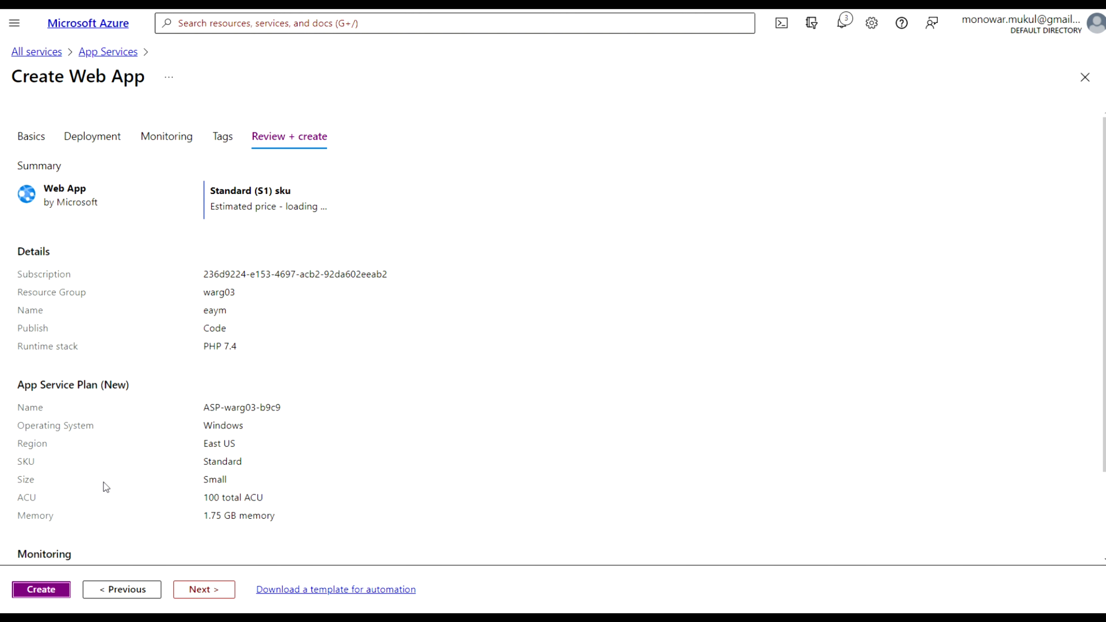
pyautogui.scroll(-2, 581, 496)
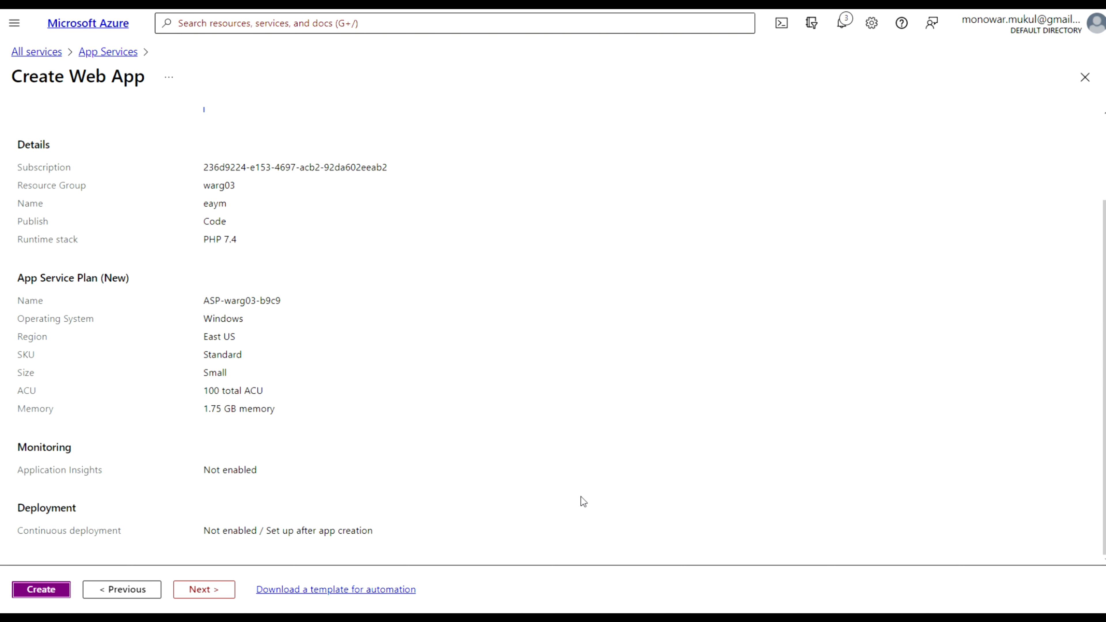
pyautogui.scroll(2, 583, 501)
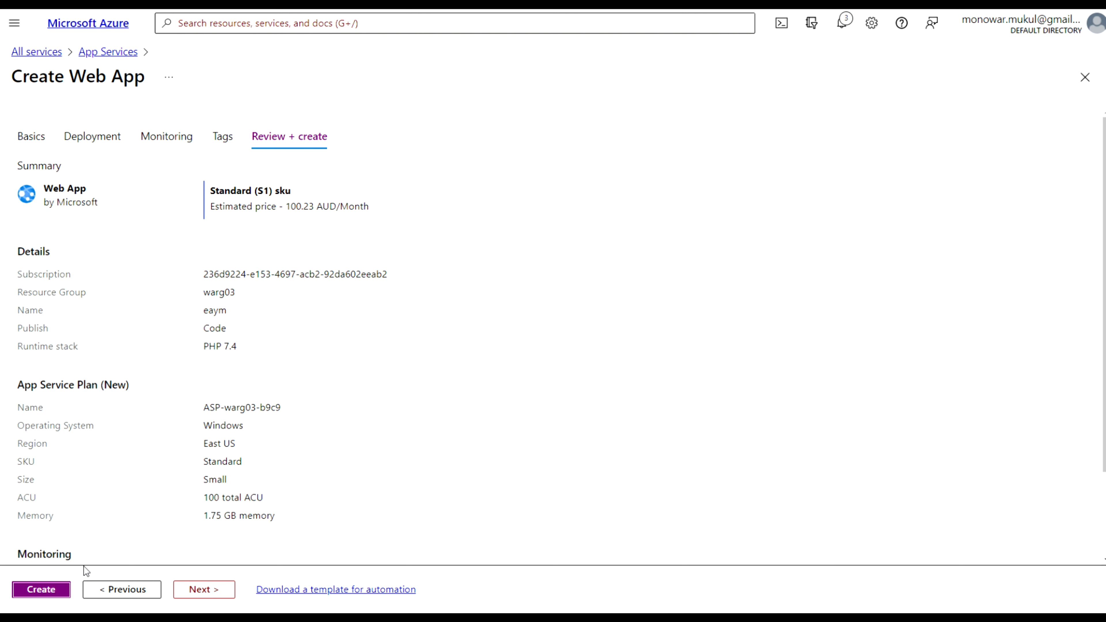
pyautogui.click(41, 590)
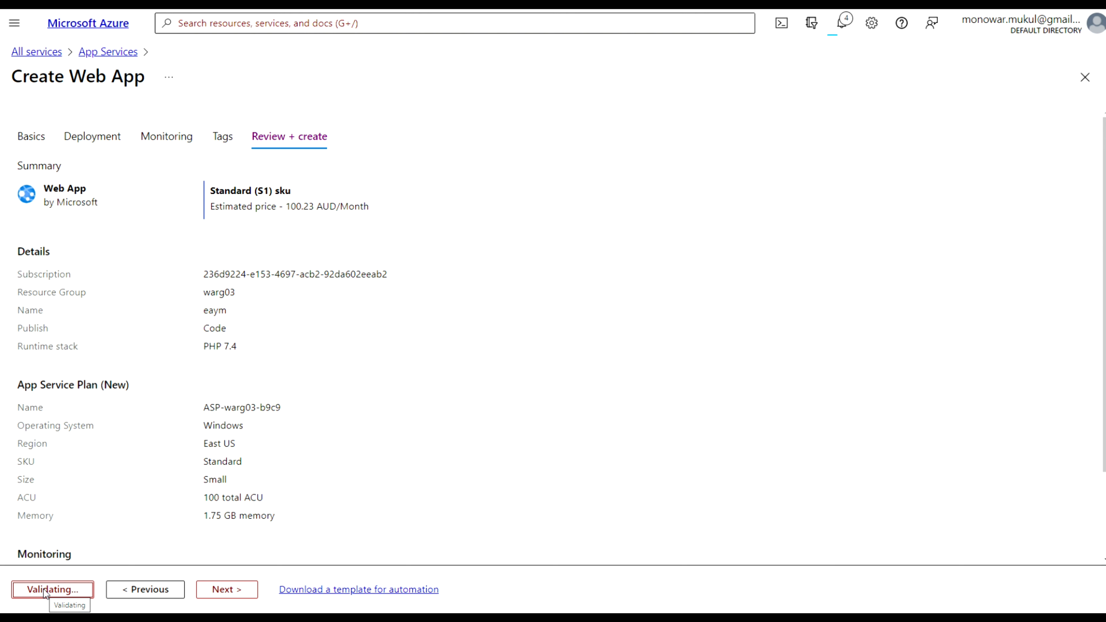
# - Dismiss the three older notifications and open the details of the running deployment to warg03
pyautogui.scroll(-3, 217, 400)
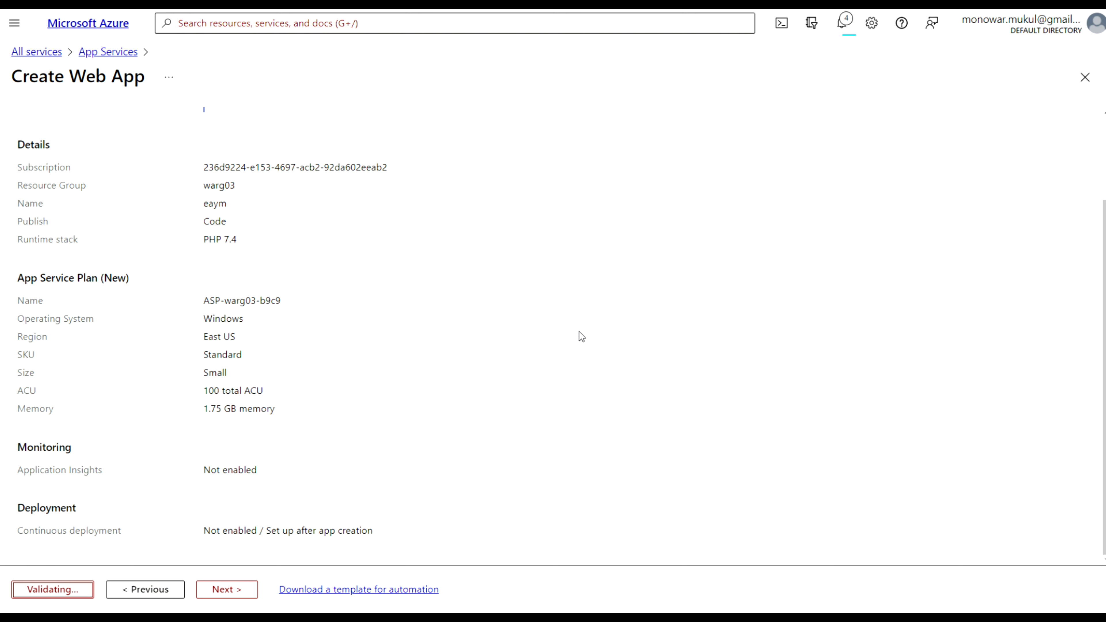
pyautogui.click(844, 26)
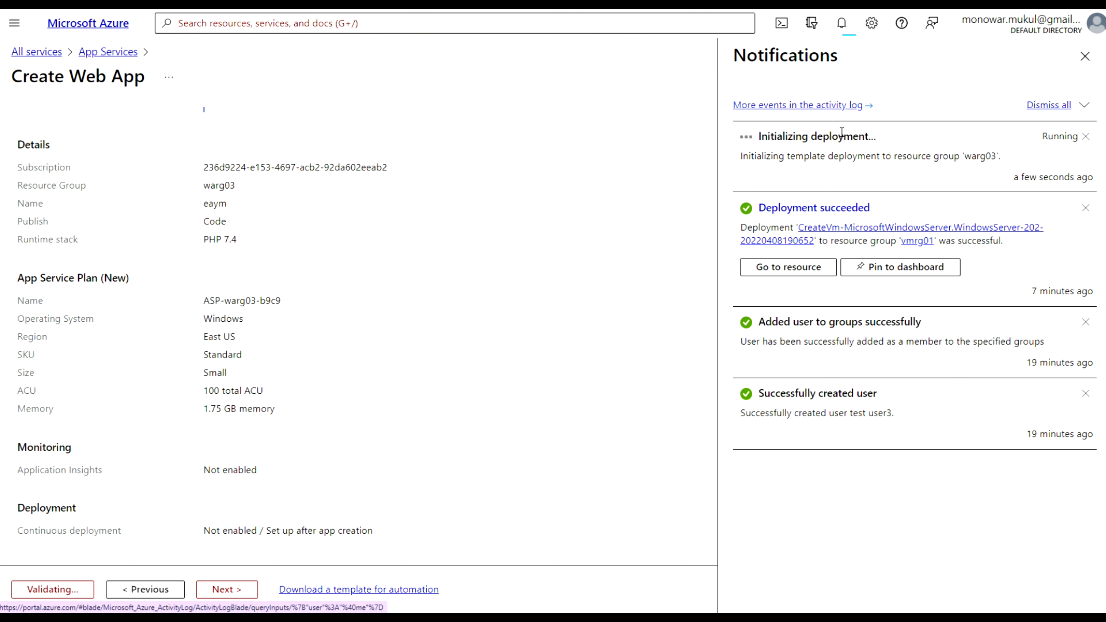
pyautogui.click(1088, 214)
pyautogui.click(1088, 213)
pyautogui.click(1089, 212)
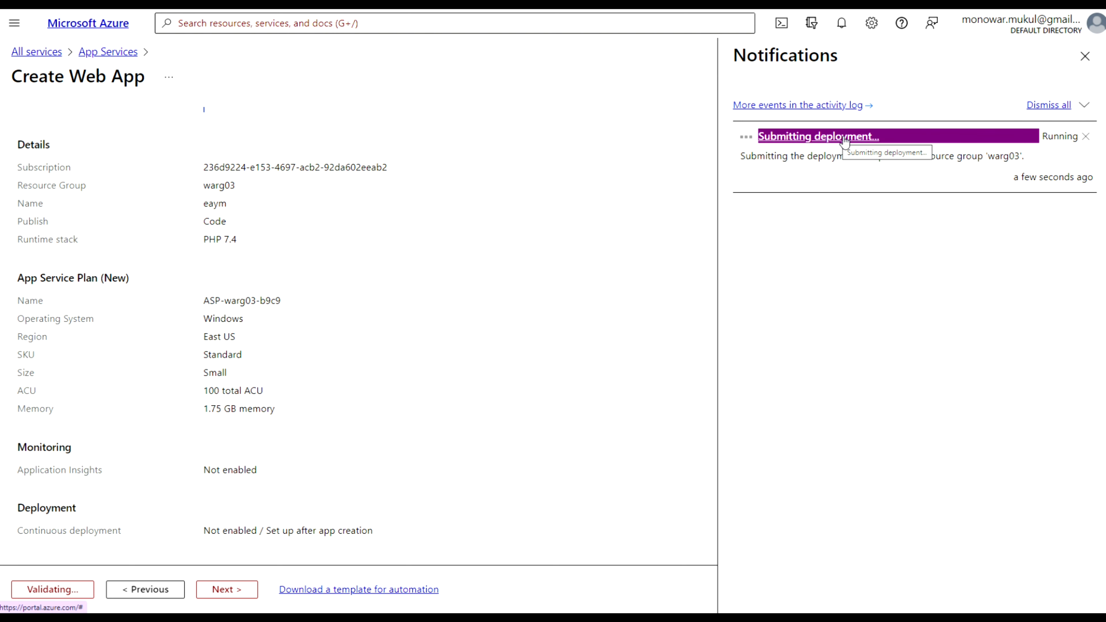
pyautogui.click(865, 139)
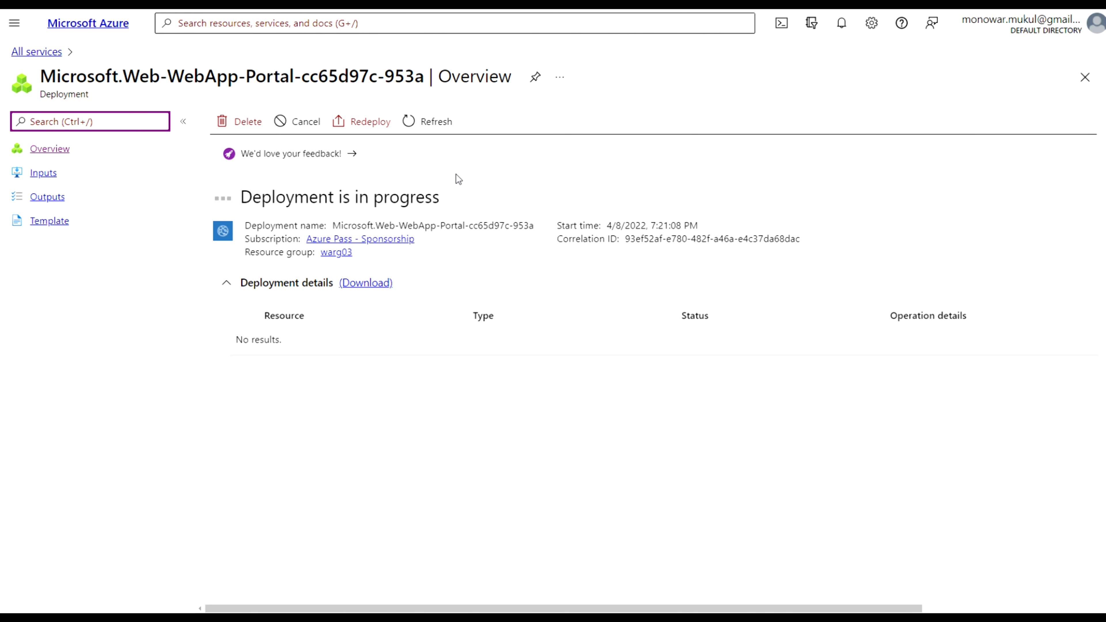
# - Refresh the deployment status and go to the deployed web app resource
pyautogui.click(414, 122)
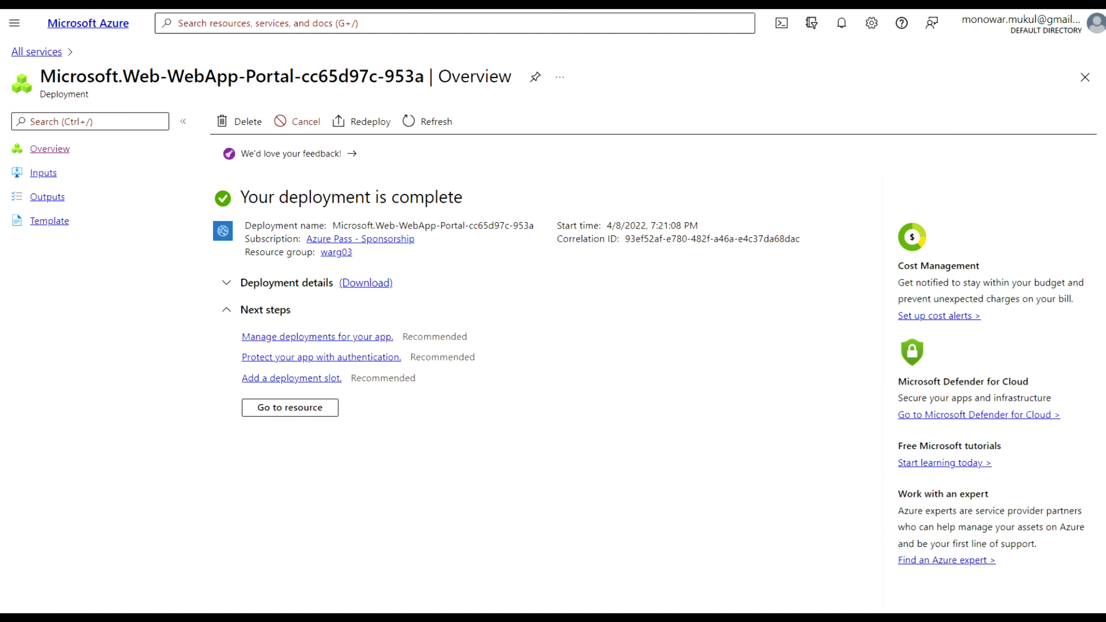
pyautogui.click(428, 122)
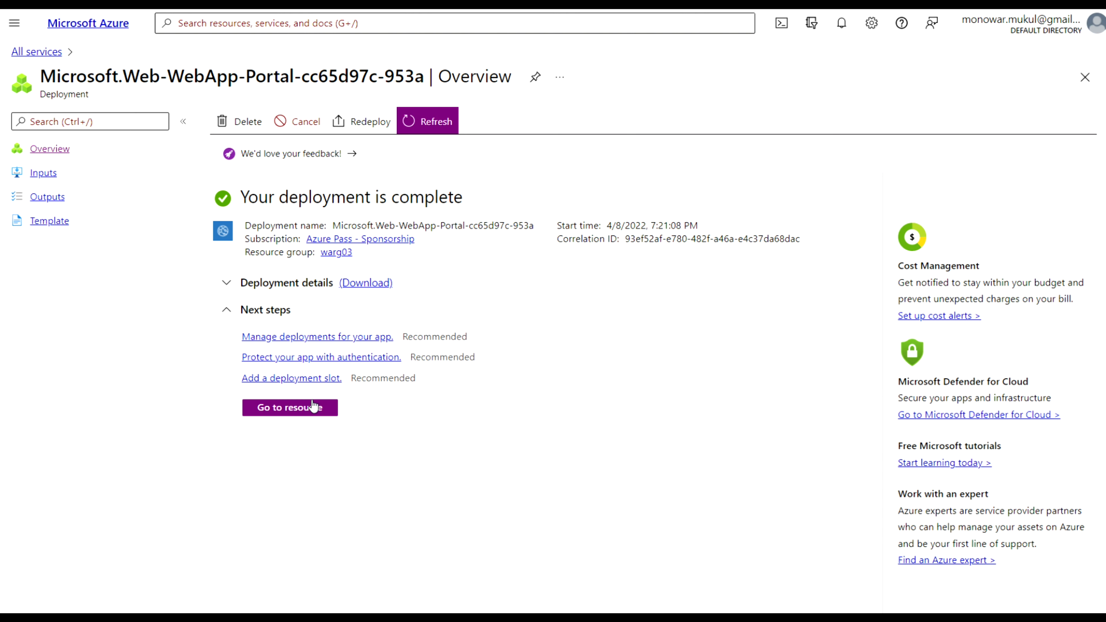
pyautogui.click(293, 408)
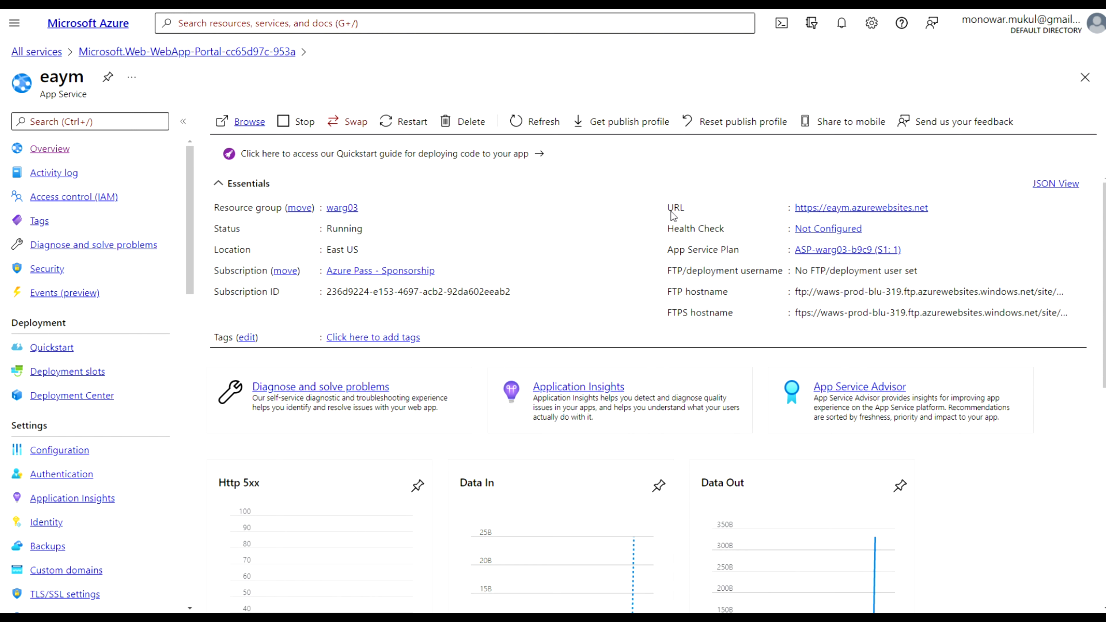
# - Open the web app's URL in a new browser tab to check its live page, and return to the Azure portal
pyautogui.rightClick(867, 211)
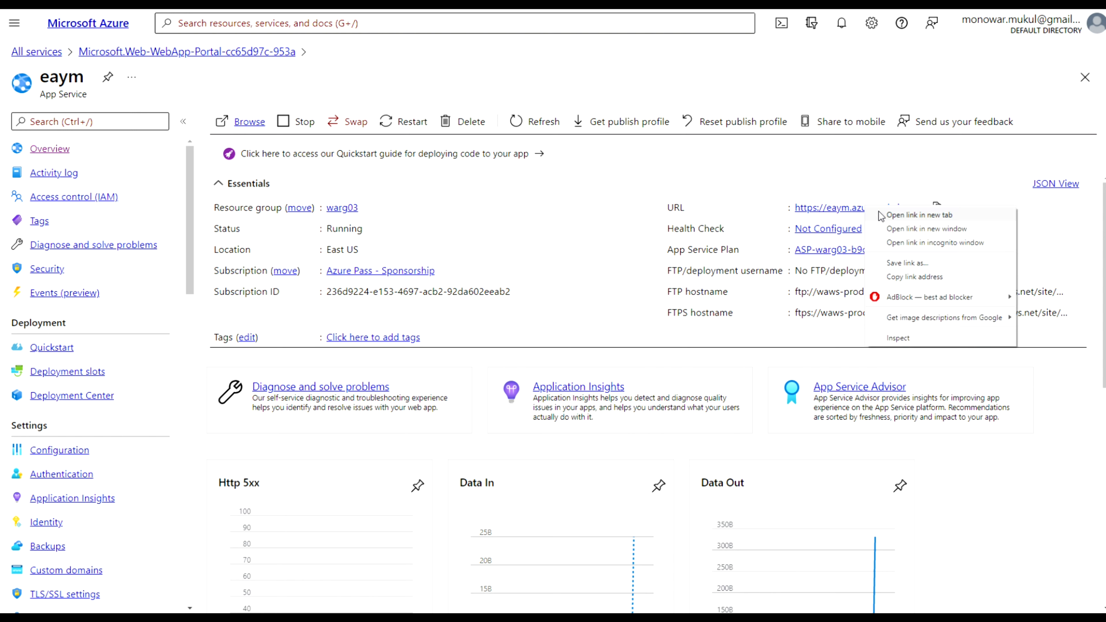
pyautogui.click(894, 219)
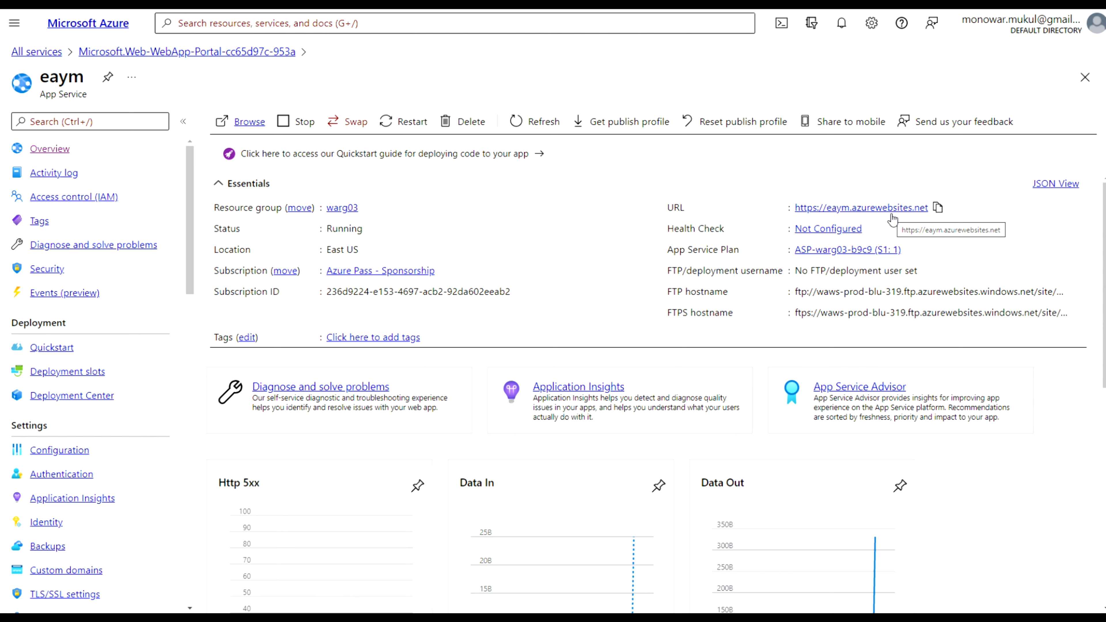
pyautogui.click(493, 4)
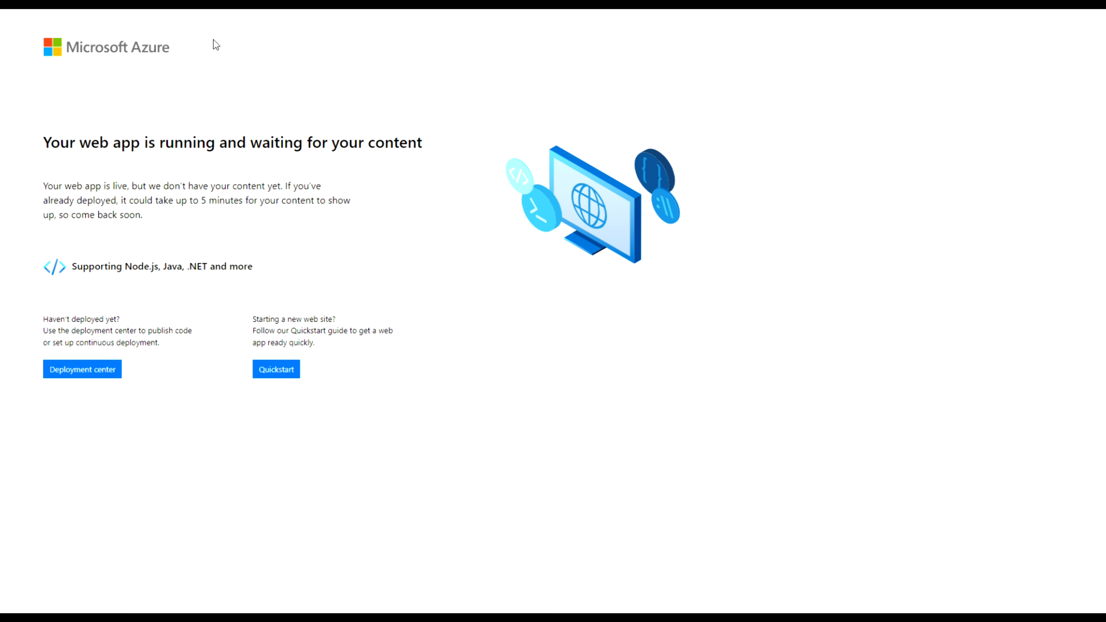
pyautogui.hotkey('ctrl', 'shift', 'Tab')
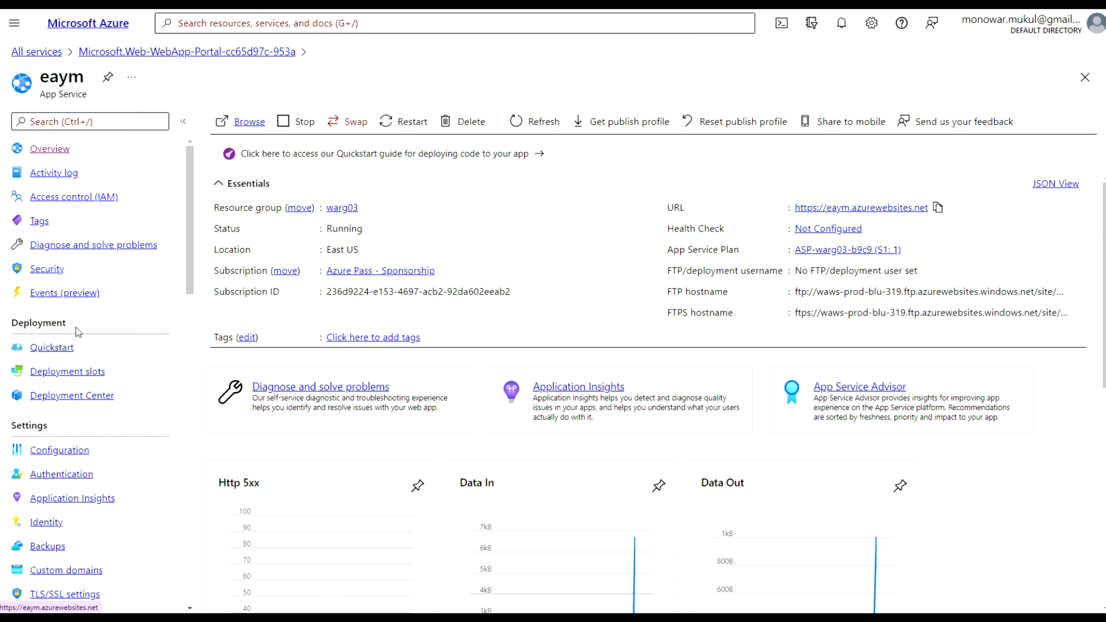
# - Add a deployment slot named staging to the eaym web app, with the option Do not clone settings
pyautogui.click(85, 372)
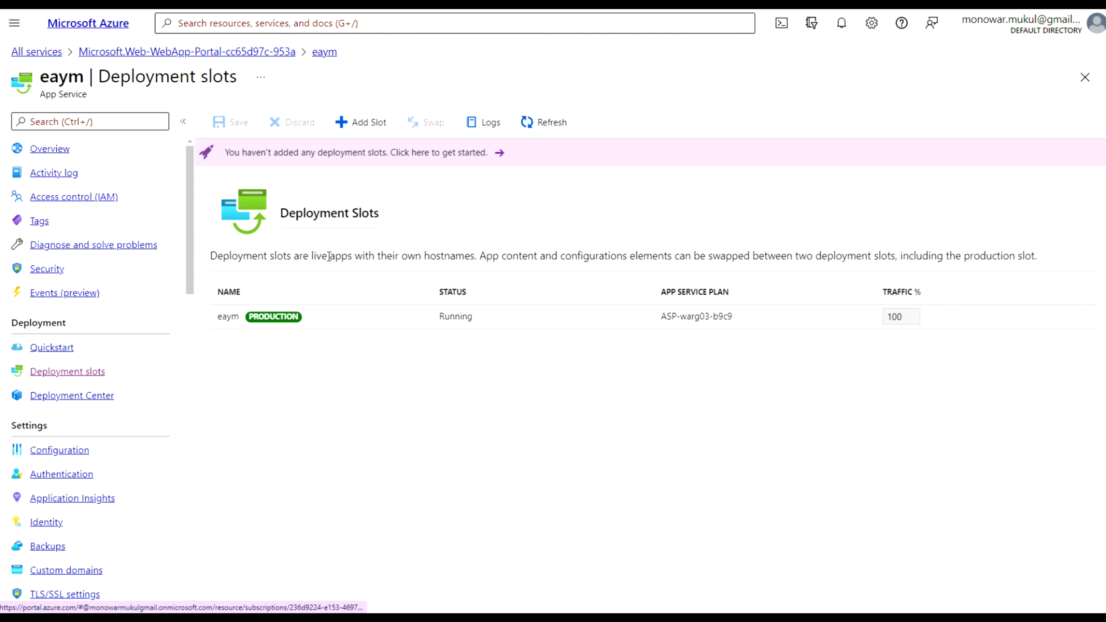
pyautogui.click(376, 127)
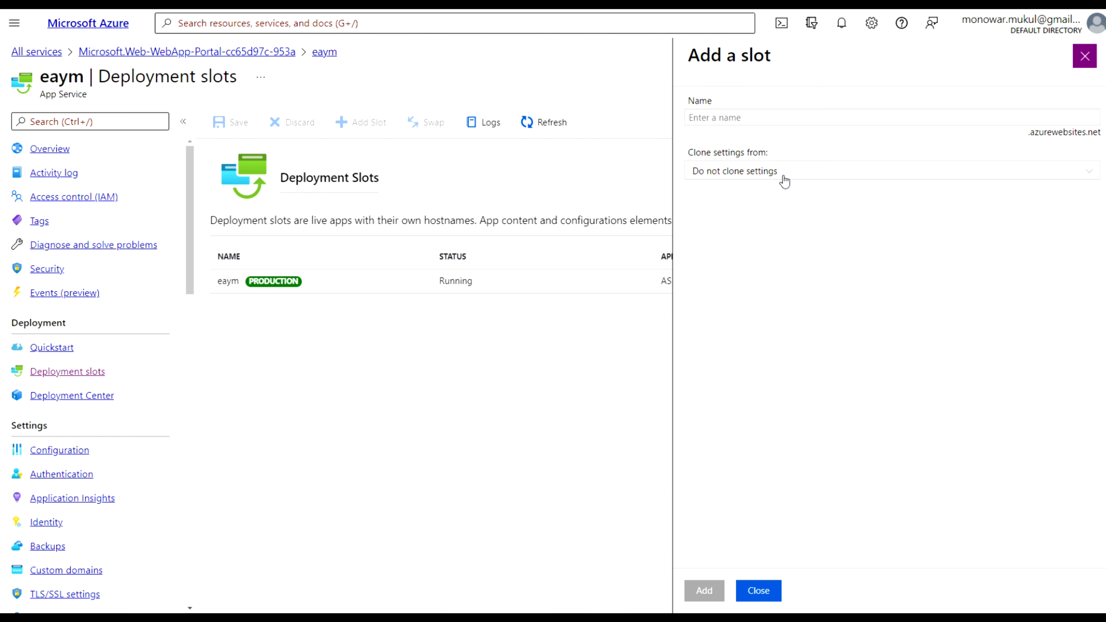
pyautogui.click(748, 113)
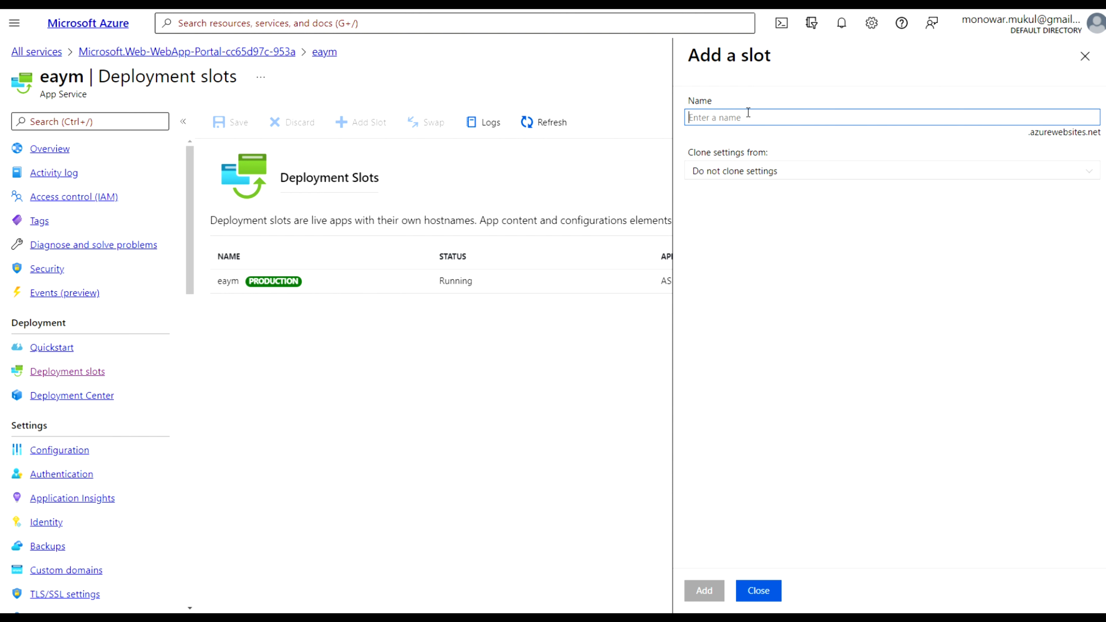
pyautogui.write('s')
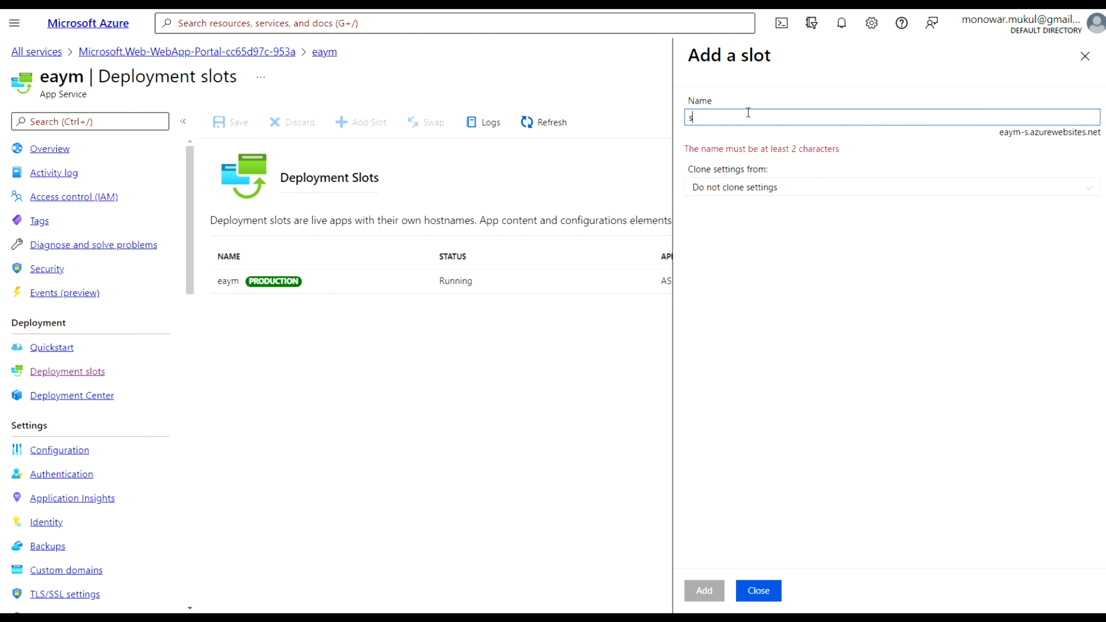
pyautogui.write('taging')
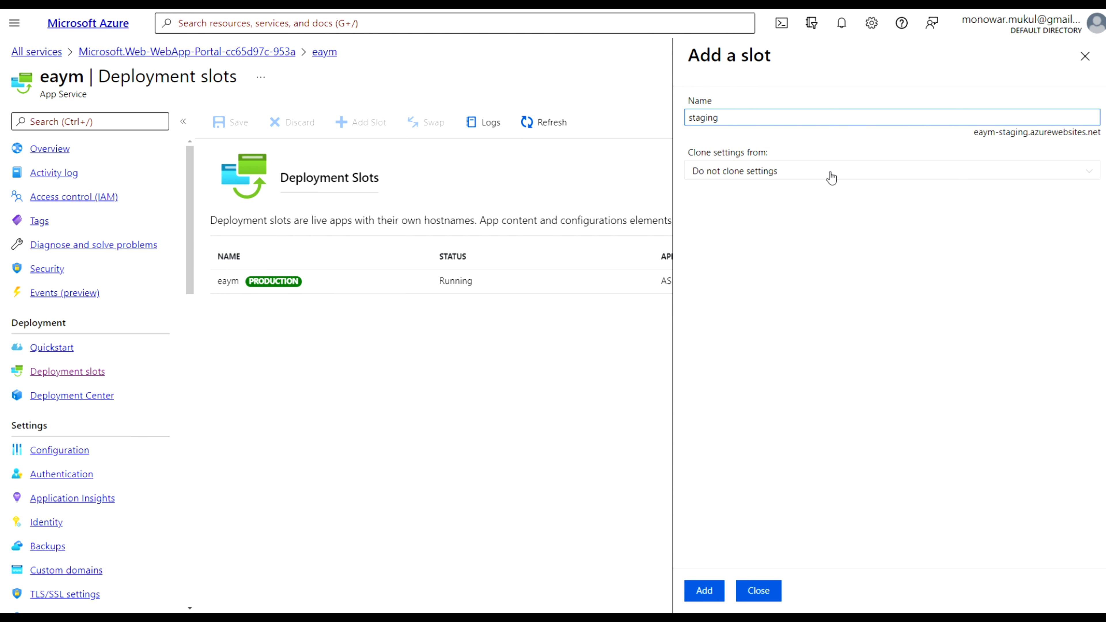
pyautogui.click(1091, 181)
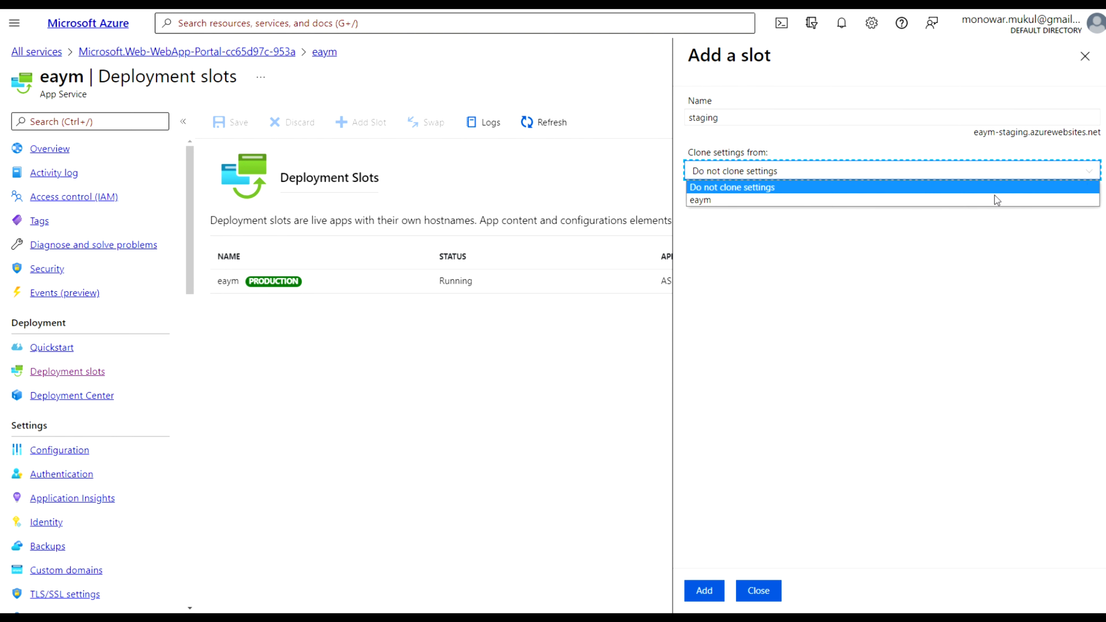
pyautogui.click(947, 187)
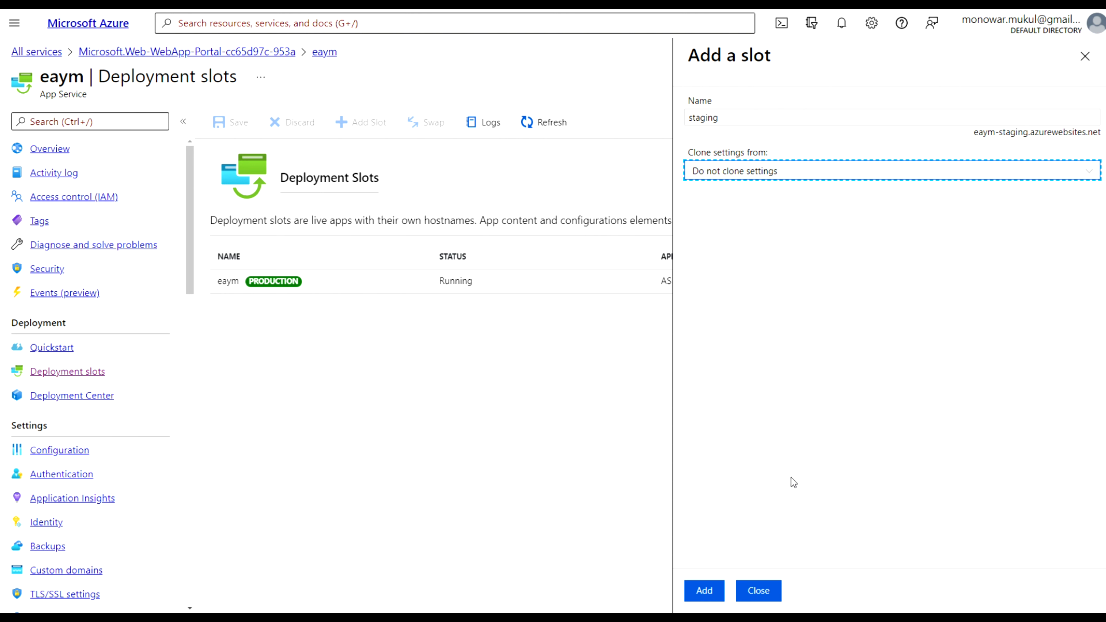
pyautogui.click(703, 595)
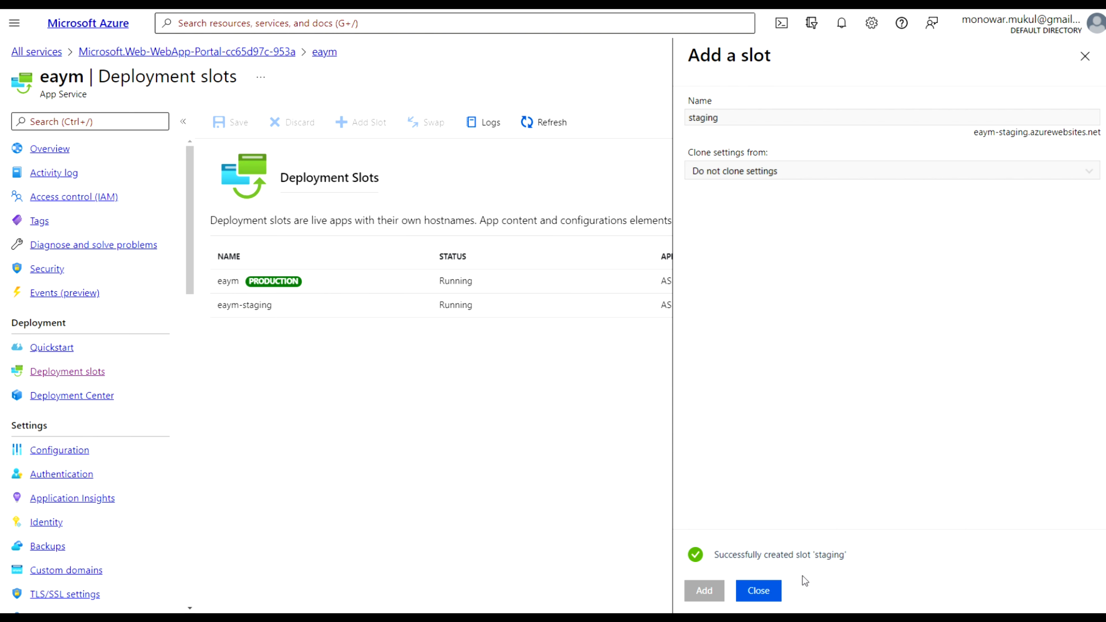
pyautogui.click(765, 592)
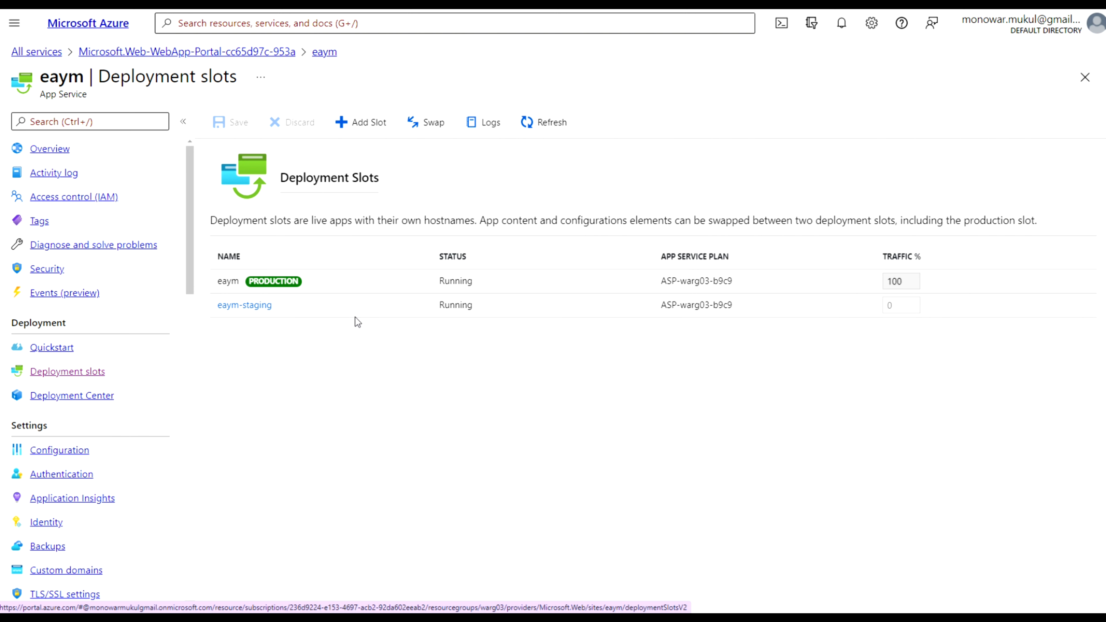
# - Open the eaym-staging slot and check the live page at its URL
pyautogui.click(251, 310)
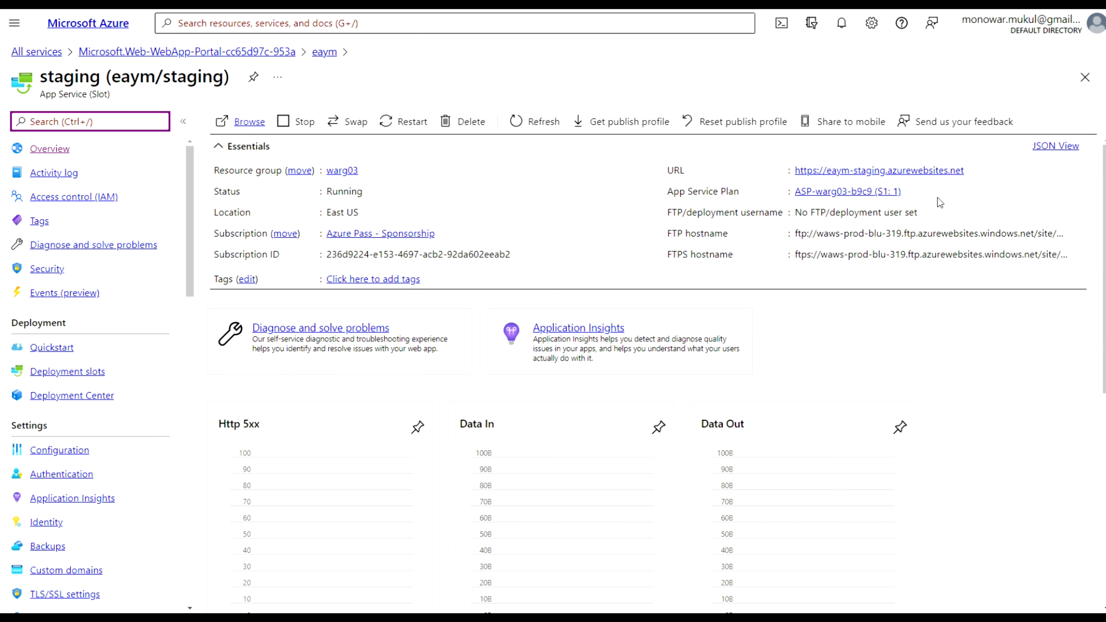
pyautogui.click(974, 171)
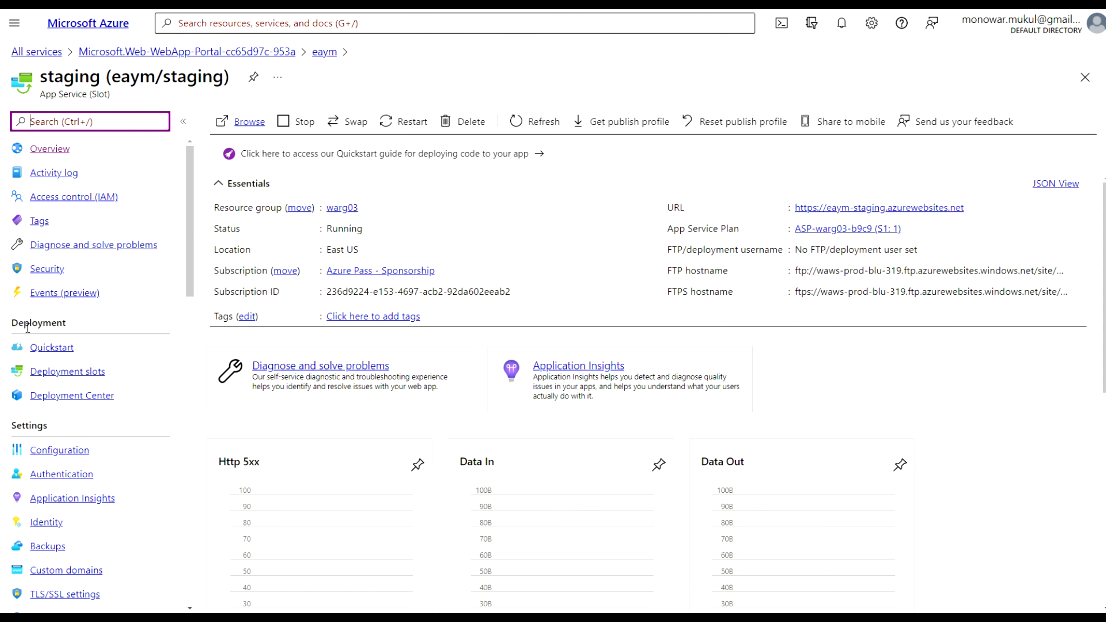
# - Set the staging slot's deployment source to Local Git in the Deployment Center, save it, and copy the Git clone URI
pyautogui.click(82, 399)
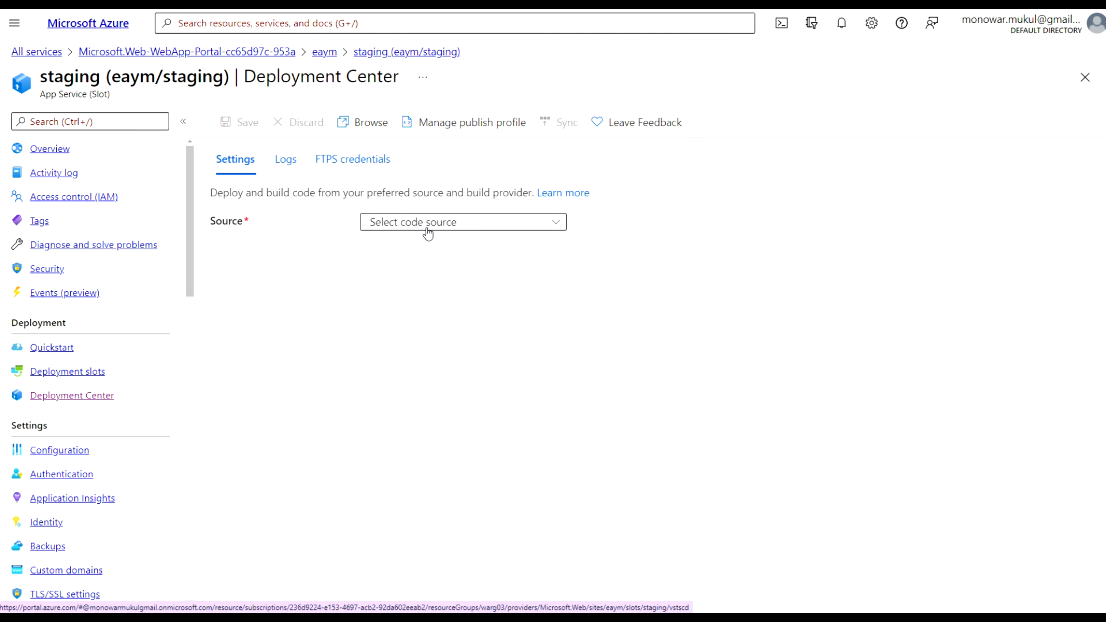
pyautogui.click(556, 223)
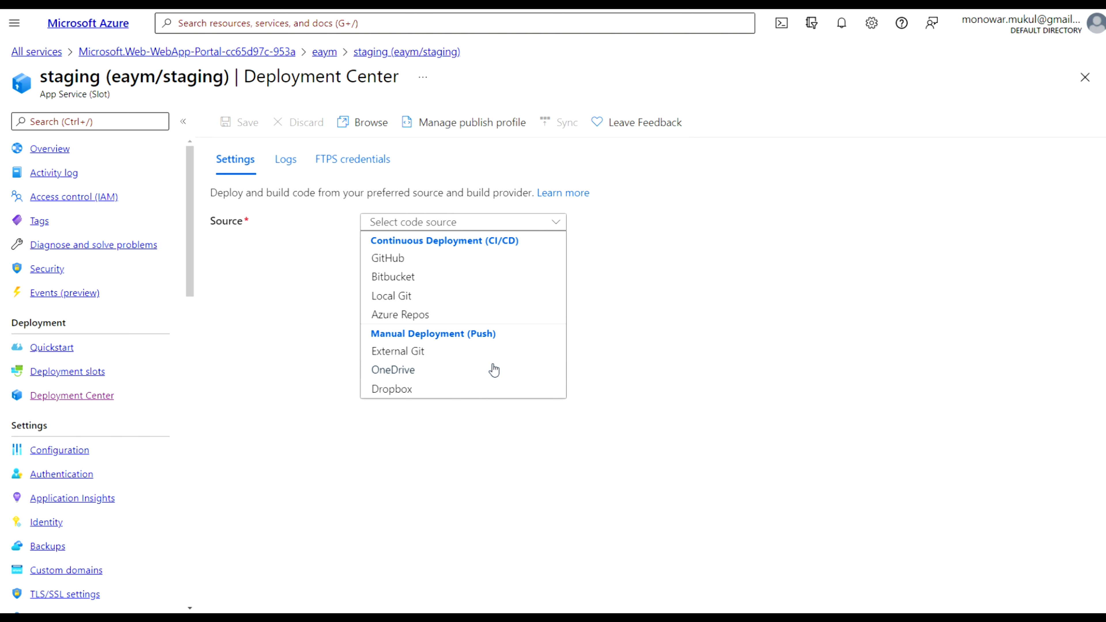
pyautogui.click(598, 331)
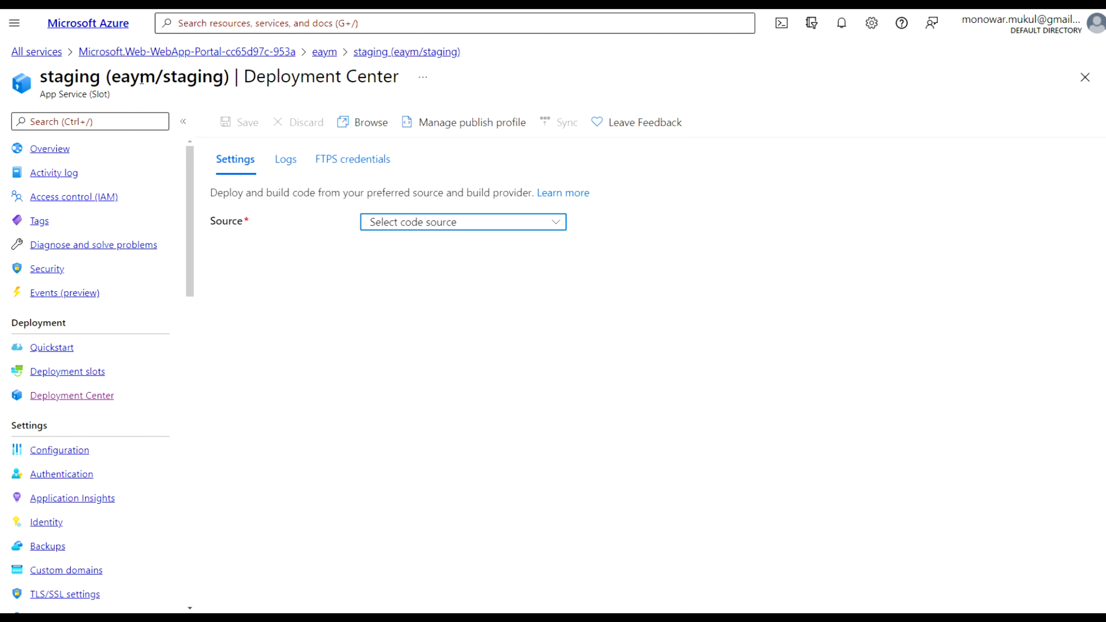
pyautogui.click(166, 77)
pyautogui.moveTo(166, 77); pyautogui.dragTo(201, 77)
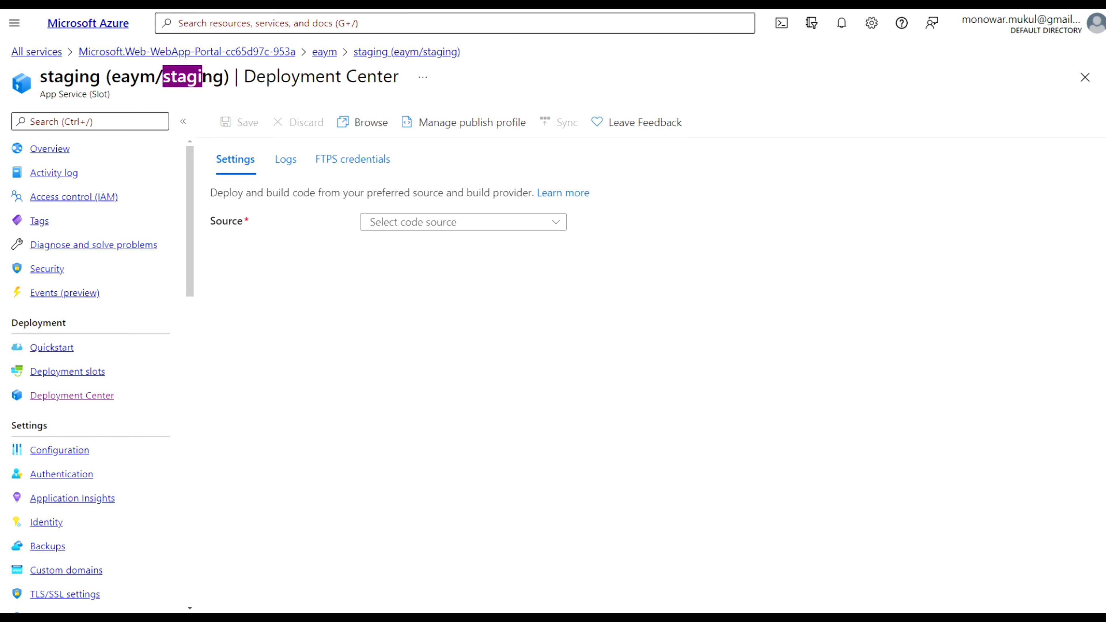
pyautogui.moveTo(201, 77); pyautogui.dragTo(226, 77)
pyautogui.click(555, 223)
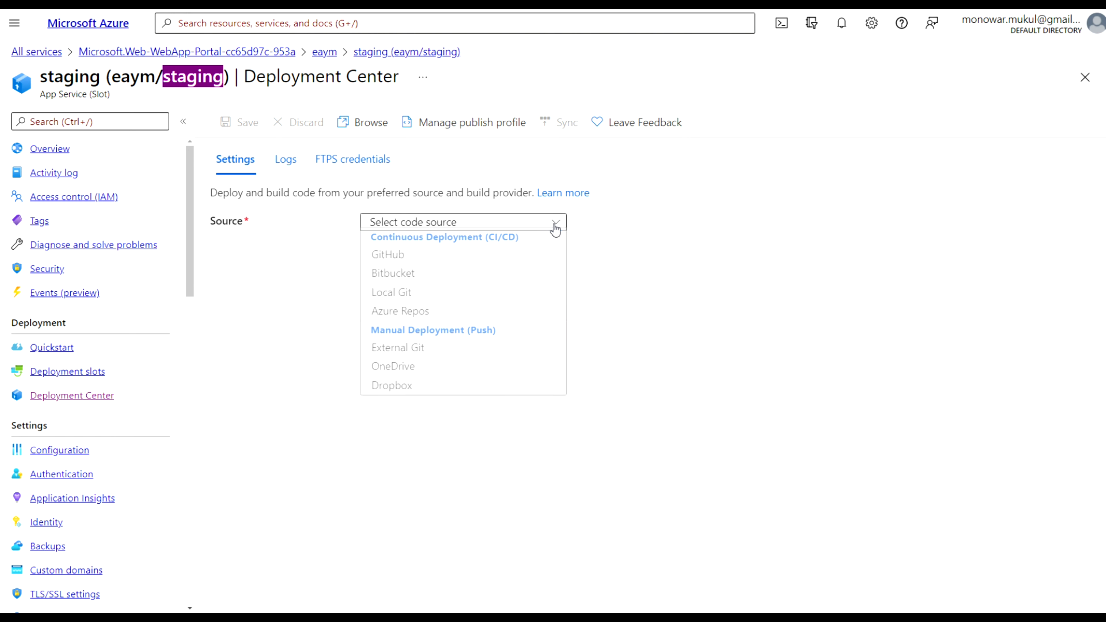
pyautogui.click(418, 301)
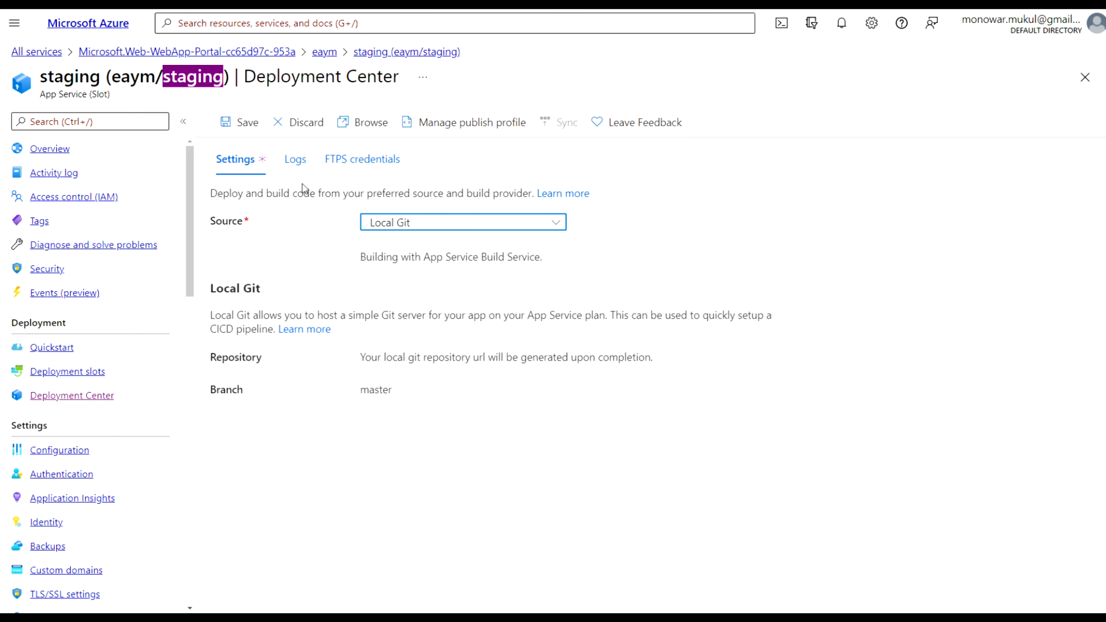
pyautogui.click(241, 126)
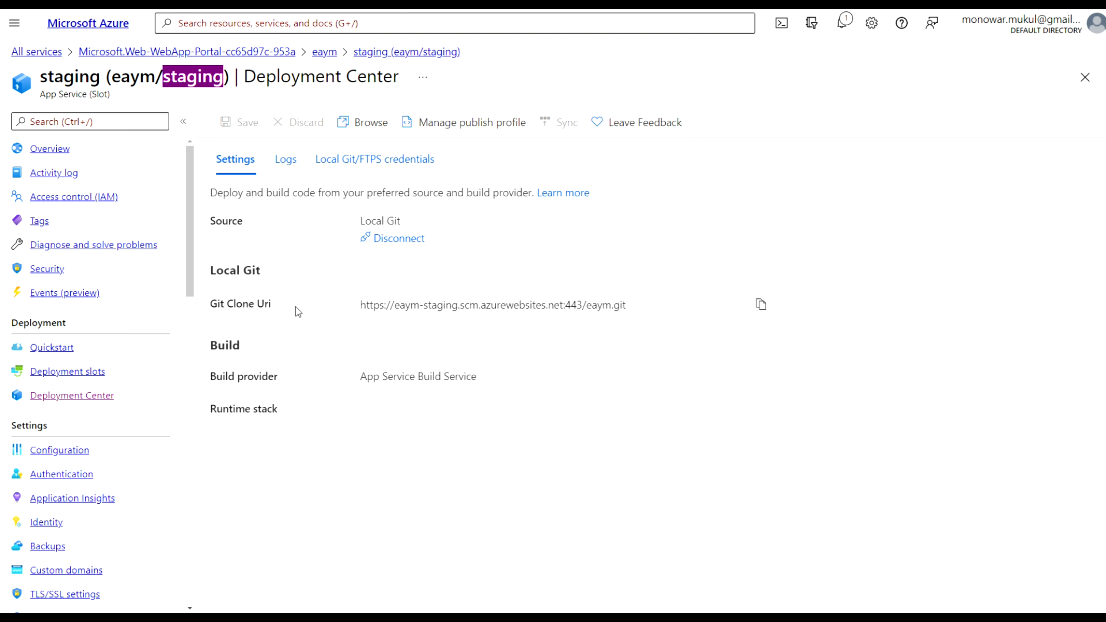
pyautogui.click(761, 308)
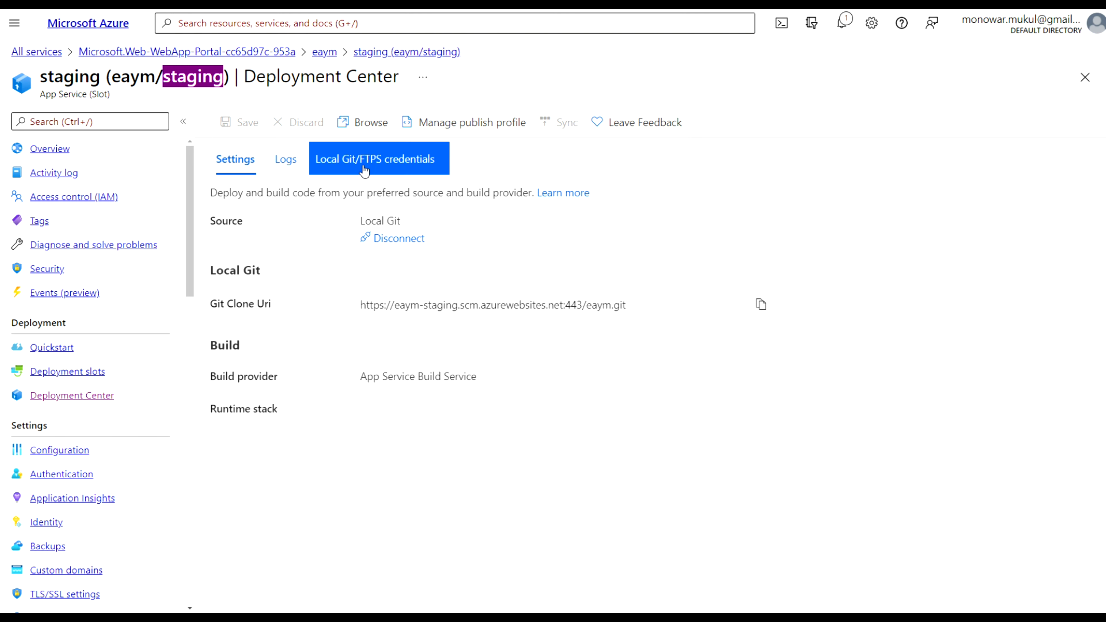
# - Open the staging slot's Local Git/FTPS credentials and enter the deployment username under User scope
pyautogui.click(383, 169)
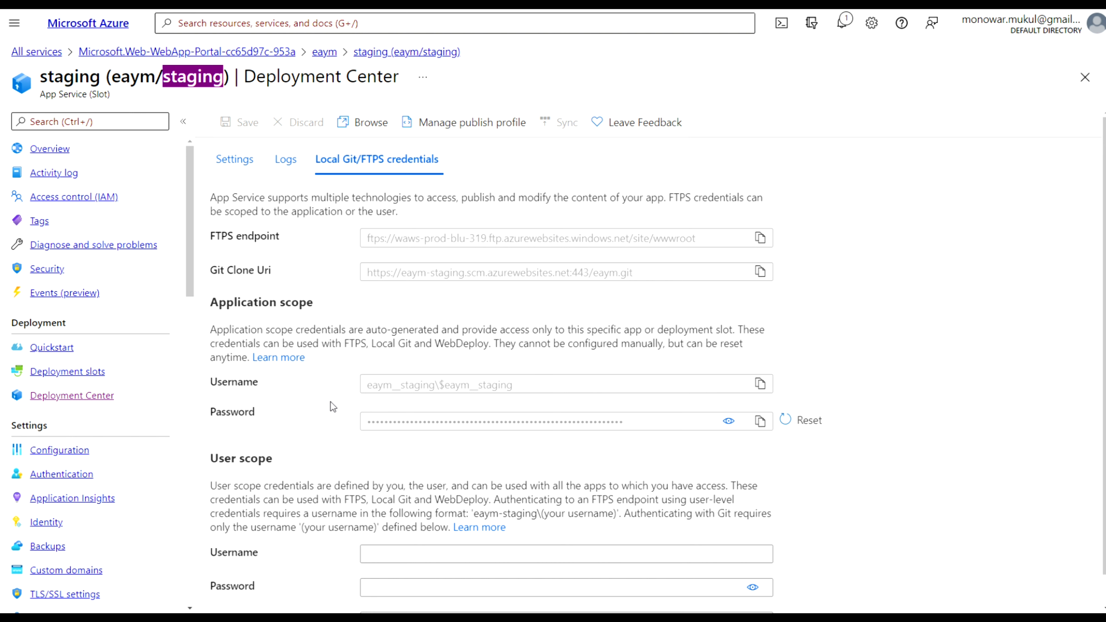
pyautogui.scroll(-1, 331, 402)
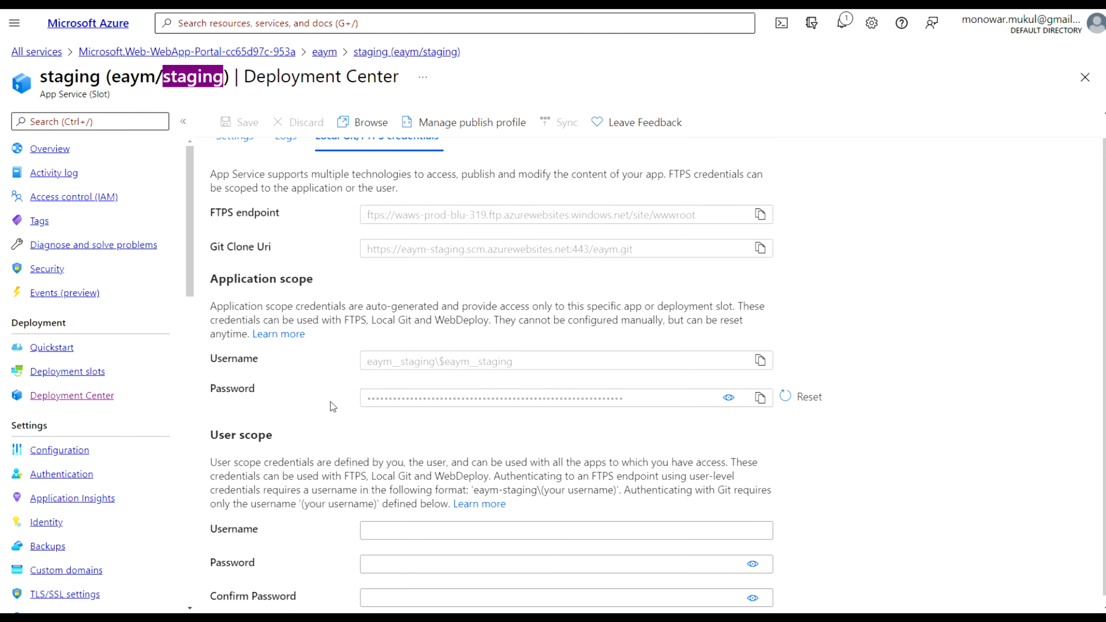
pyautogui.scroll(-1, 331, 402)
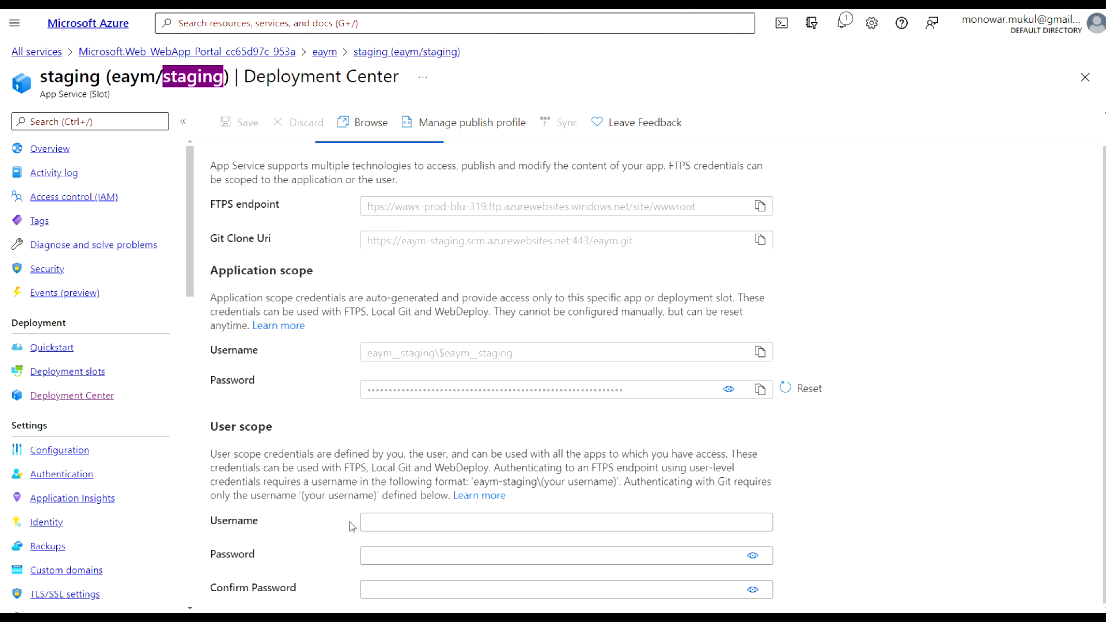
pyautogui.click(385, 514)
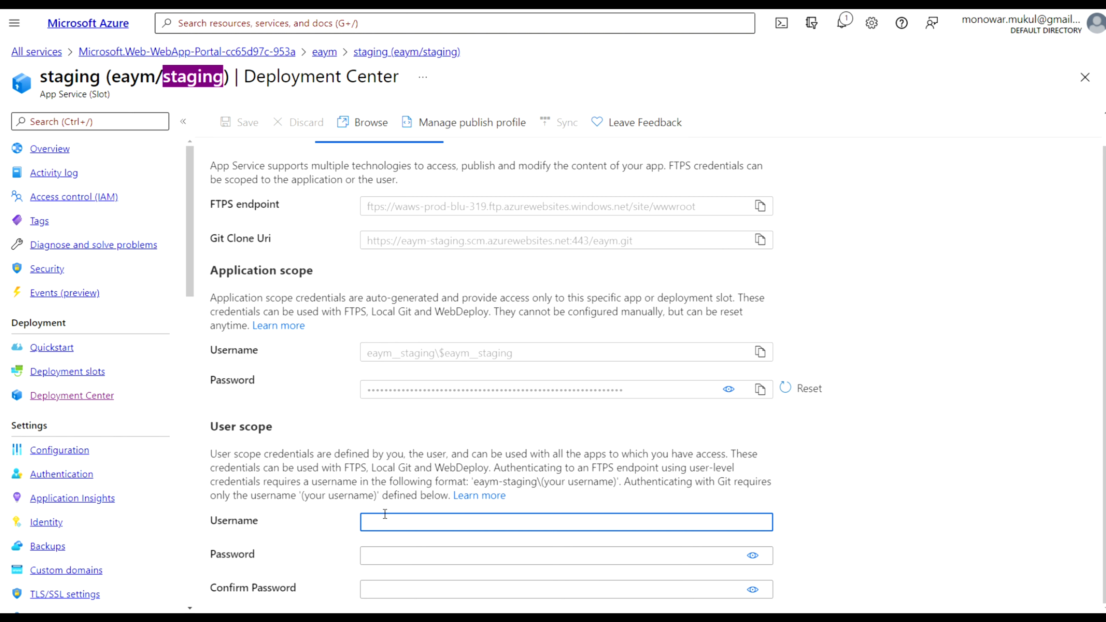
pyautogui.write('monowar')
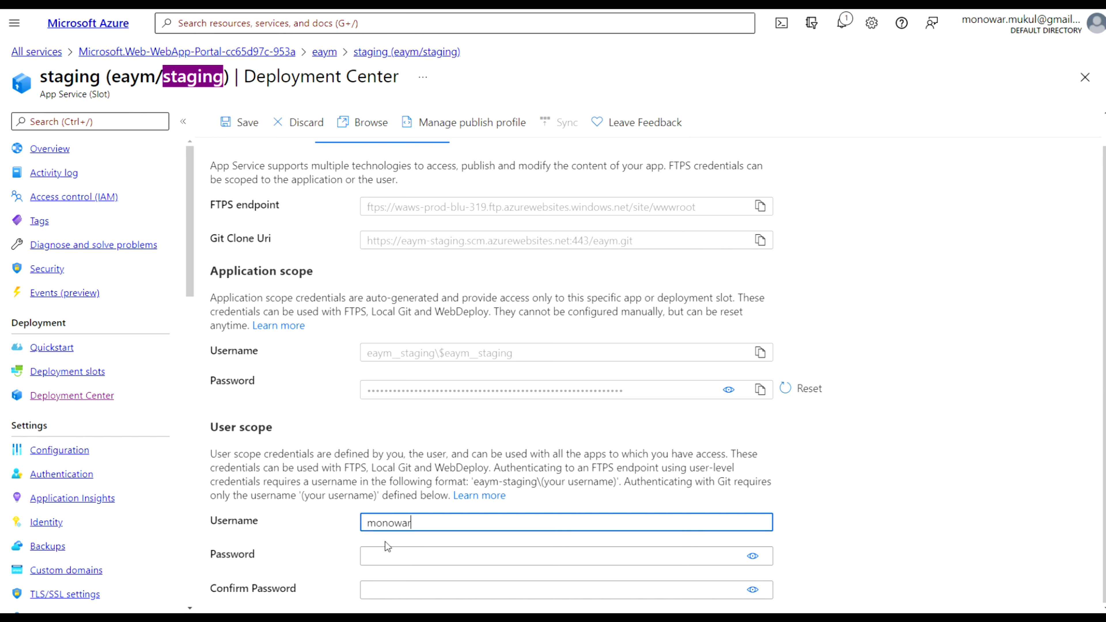
# - Enter and confirm the user-scope deployment password, and save the credentials
pyautogui.click(383, 557)
pyautogui.write('••••••••')
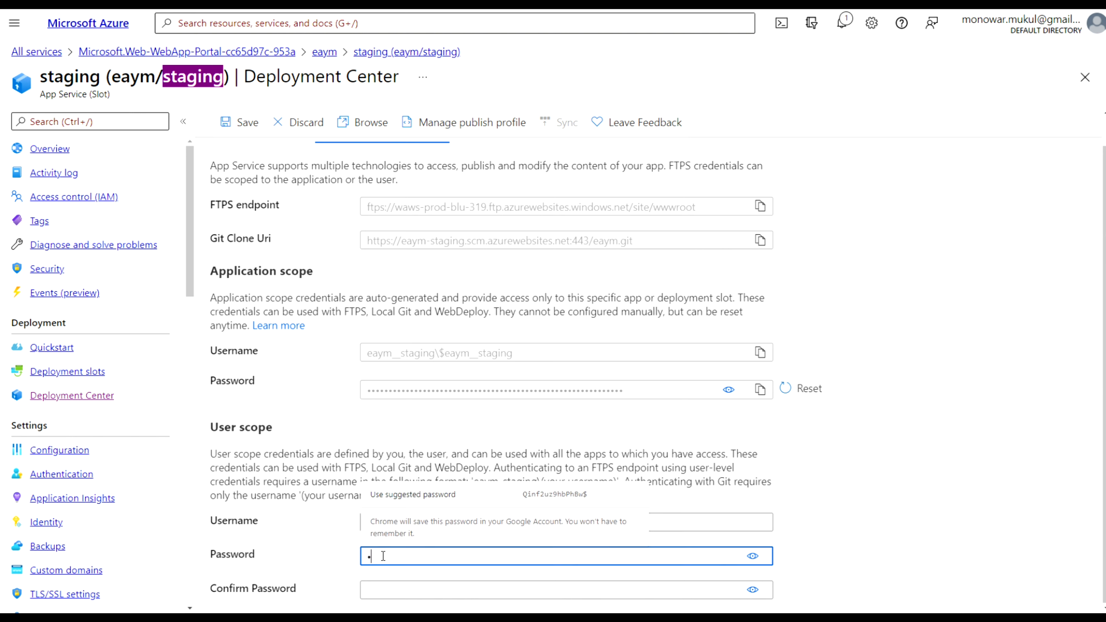
pyautogui.write('••')
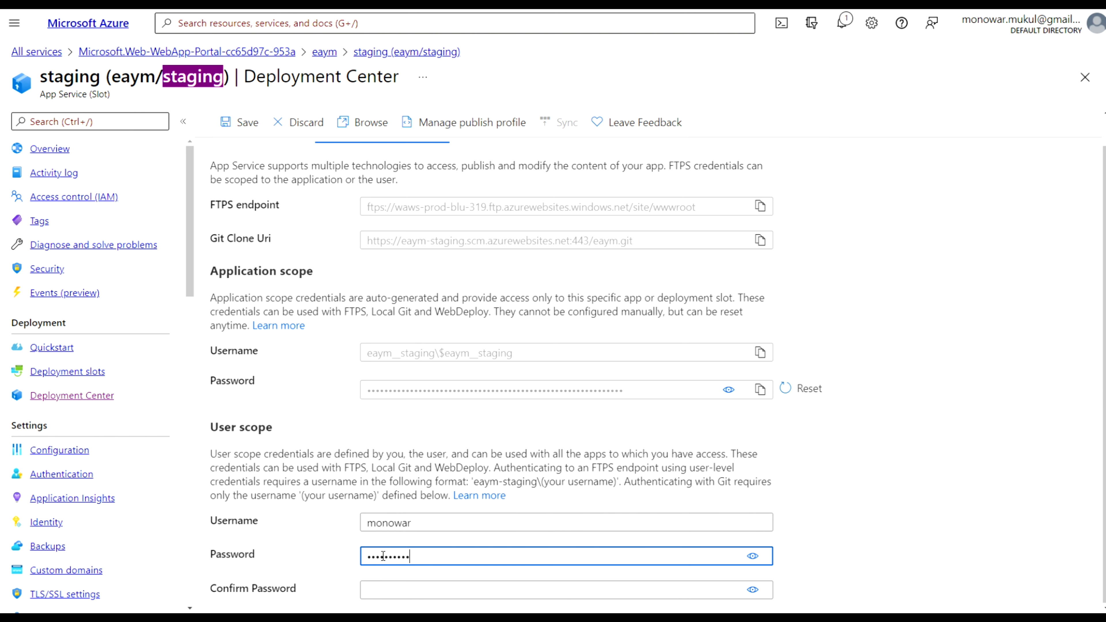
pyautogui.click(385, 588)
pyautogui.write('•••••••••')
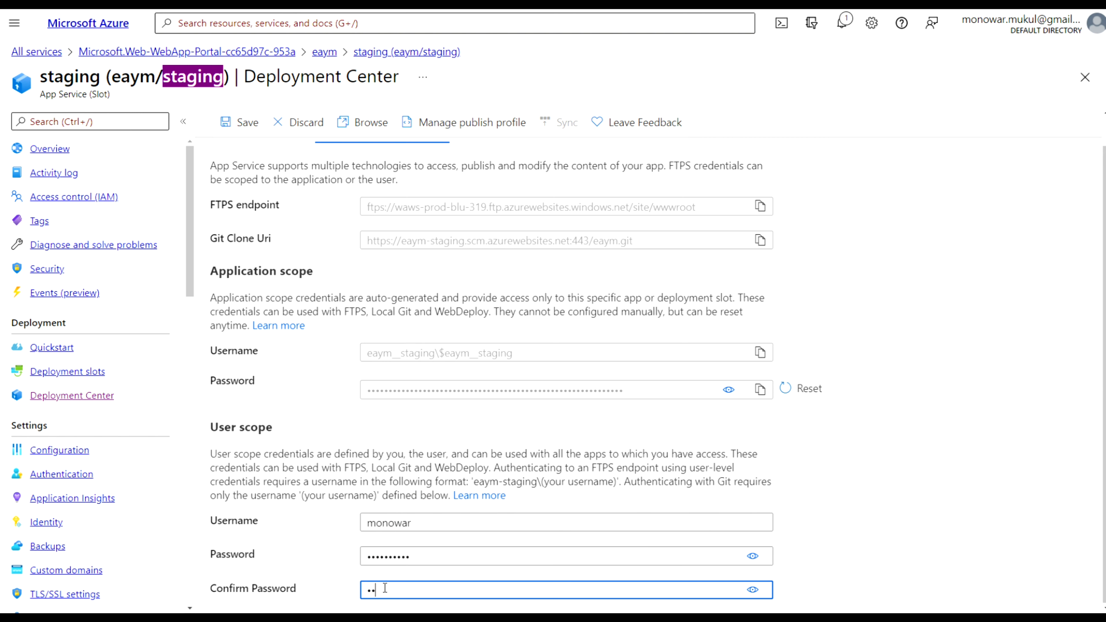
pyautogui.write('•')
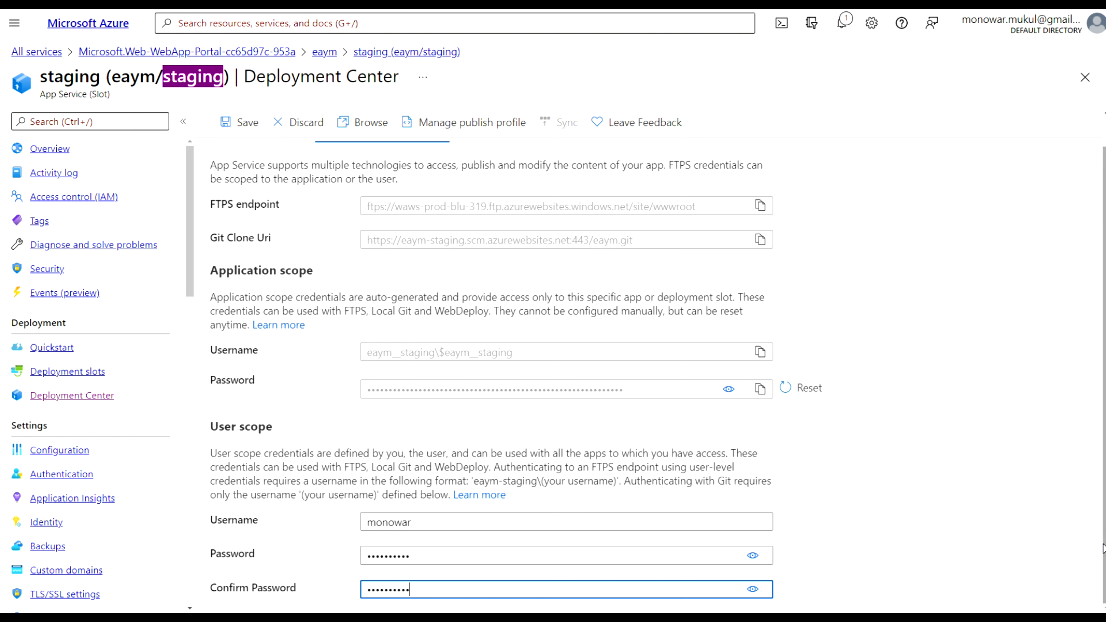
pyautogui.click(243, 129)
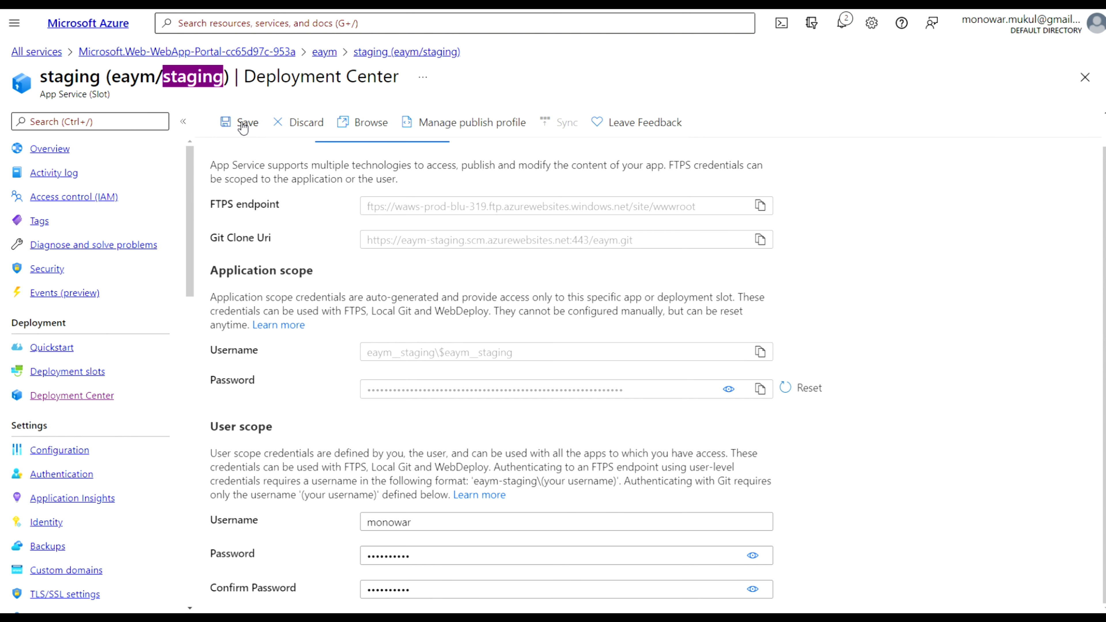
pyautogui.click(244, 124)
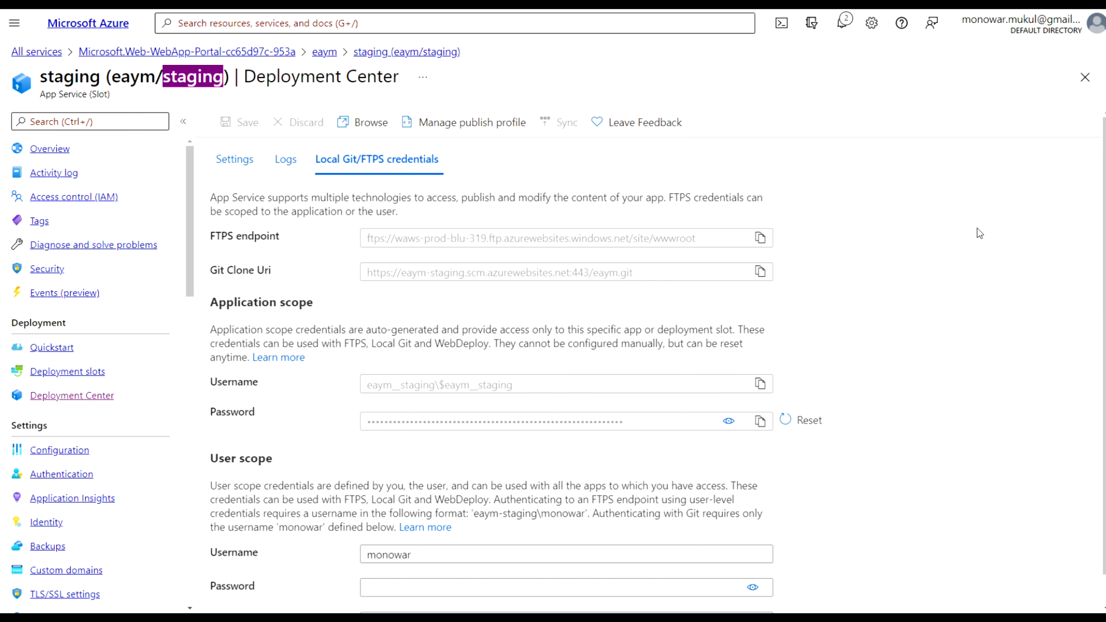
pyautogui.click(781, 25)
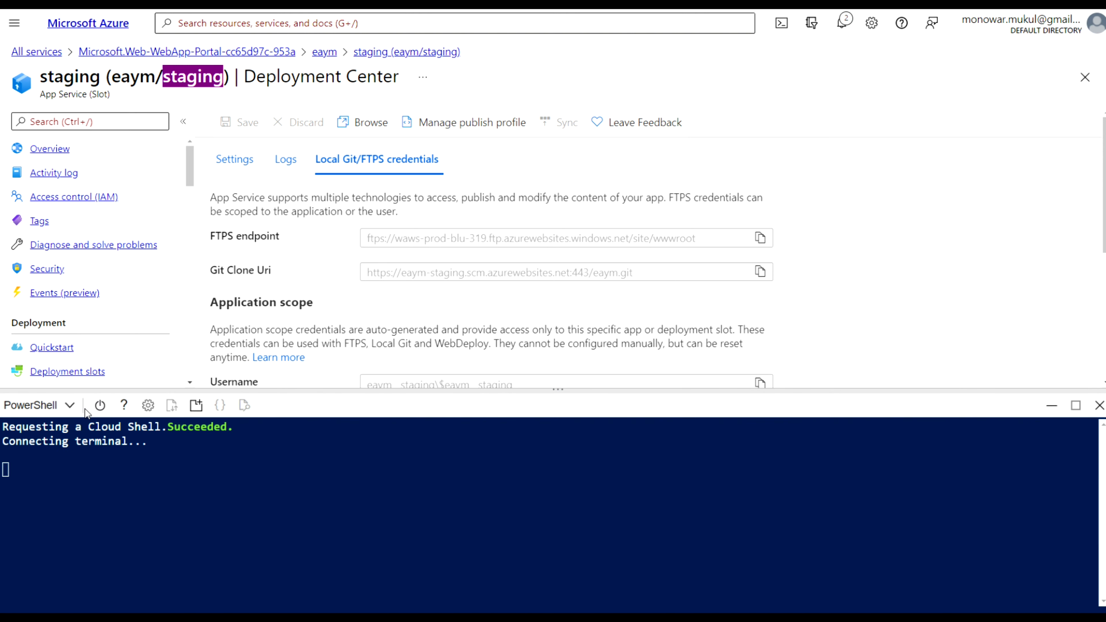
pyautogui.click(69, 407)
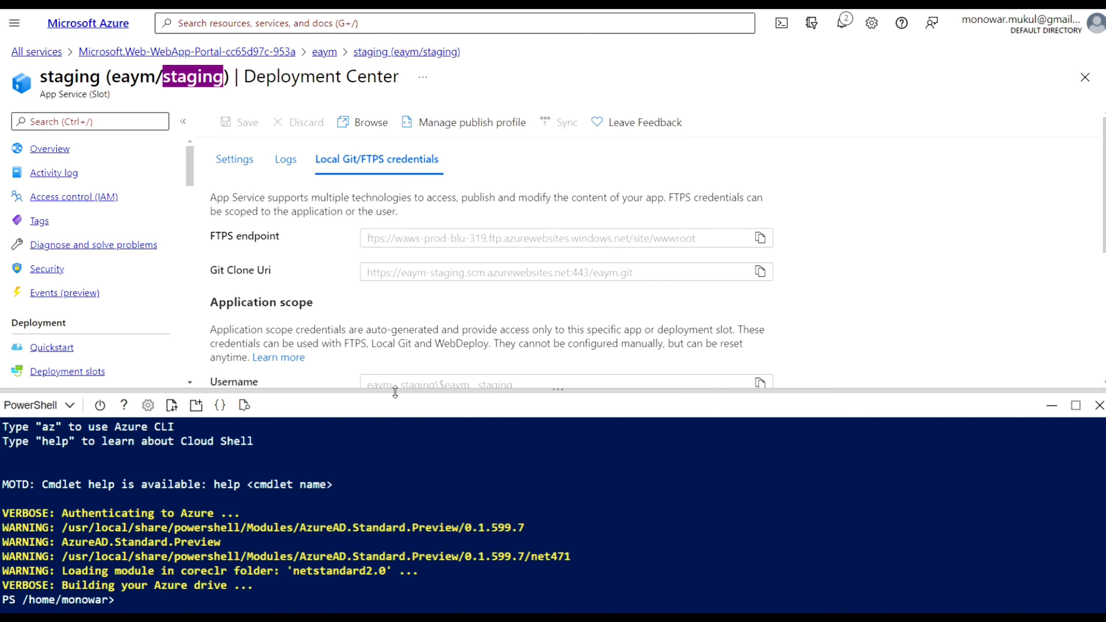
pyautogui.moveTo(397, 392); pyautogui.dragTo(421, 309)
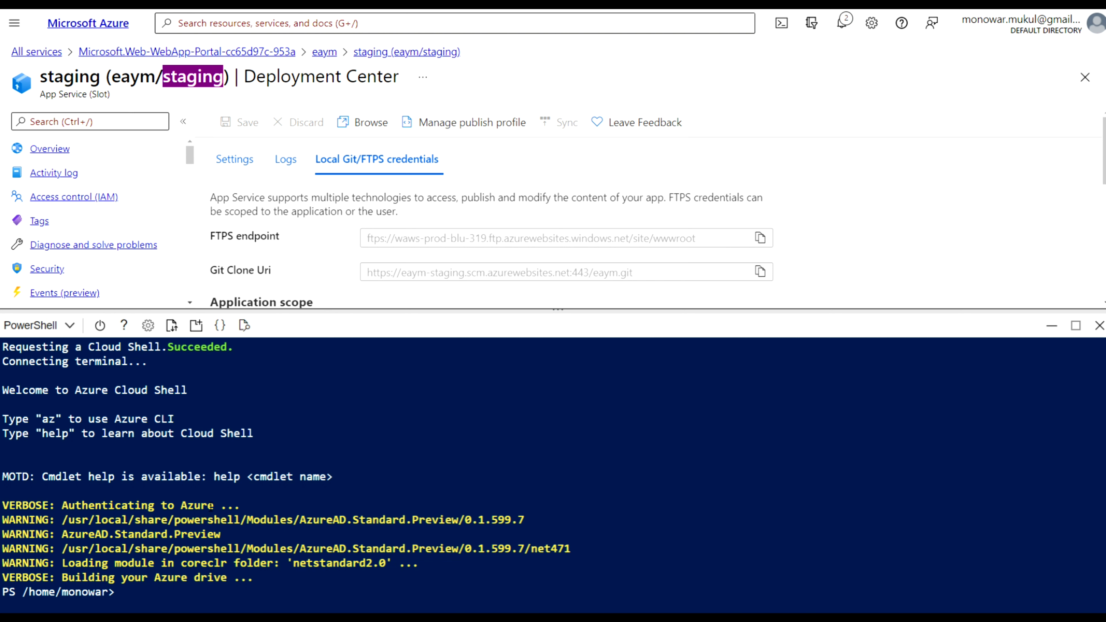
pyautogui.rightClick(211, 288)
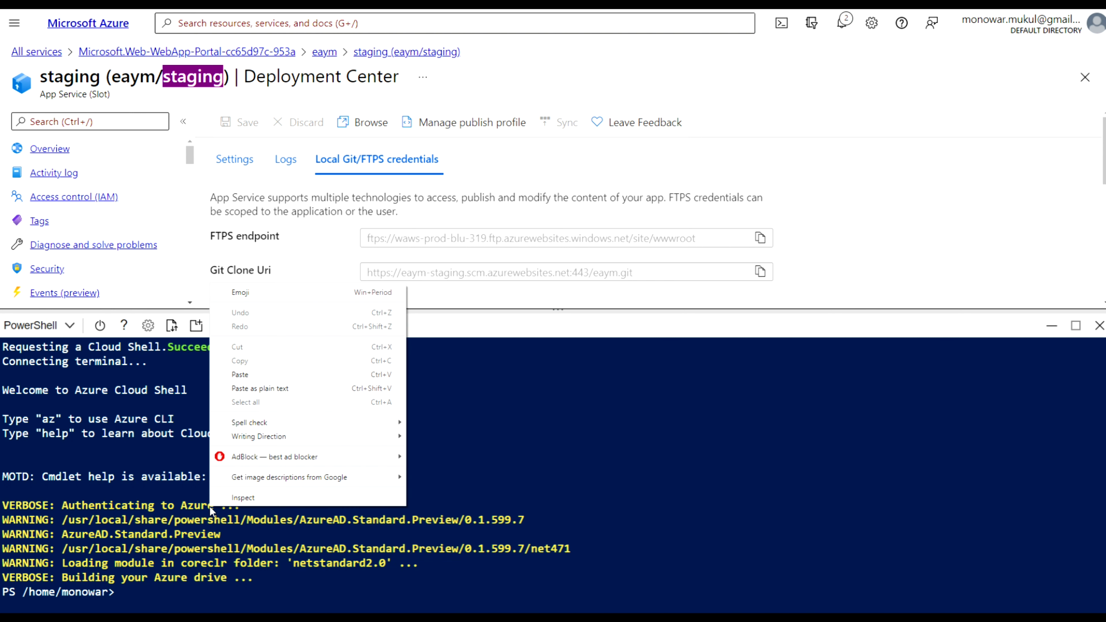
pyautogui.click(257, 374)
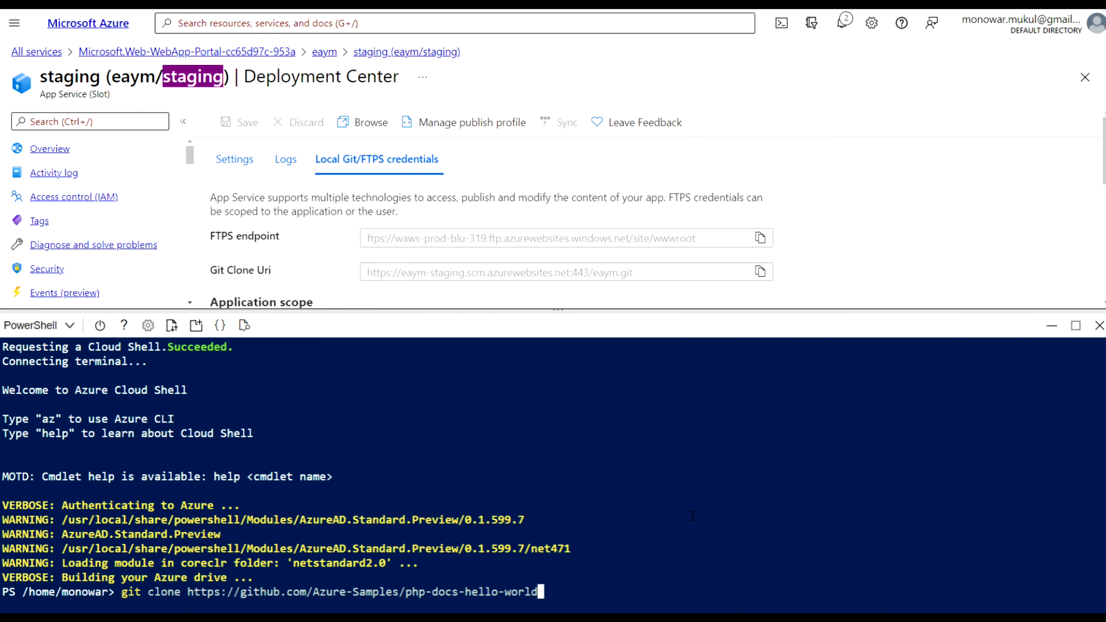
pyautogui.press('Return')
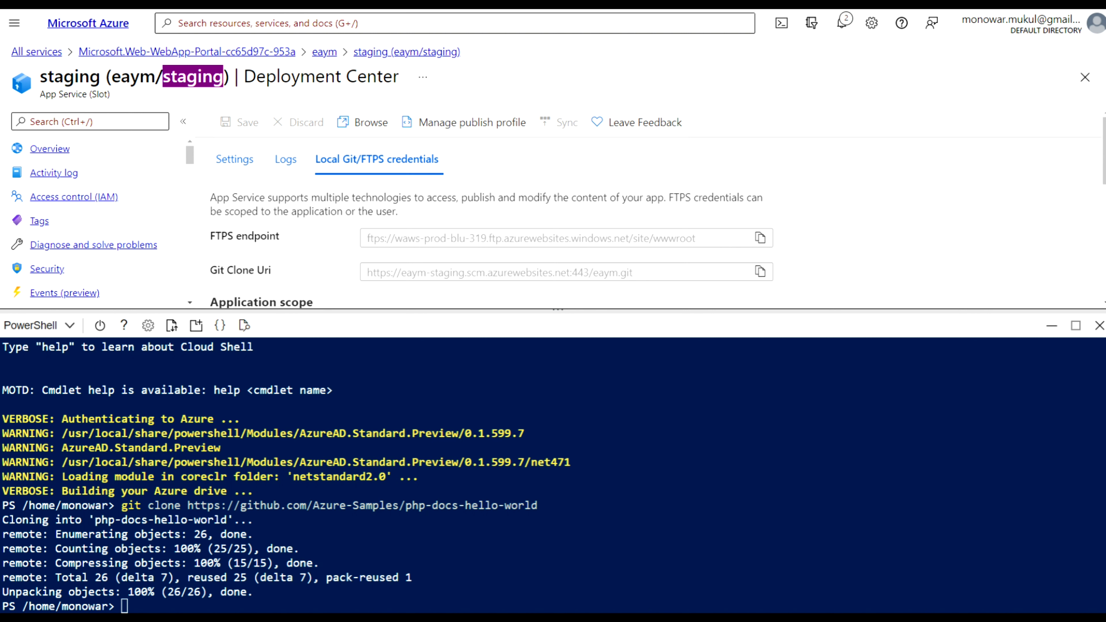
# - Change the working directory to the cloned repository with Set-Location -Path $HOME/php-docs-hello-world/
pyautogui.click(244, 589)
pyautogui.rightClick(254, 586)
pyautogui.click(283, 454)
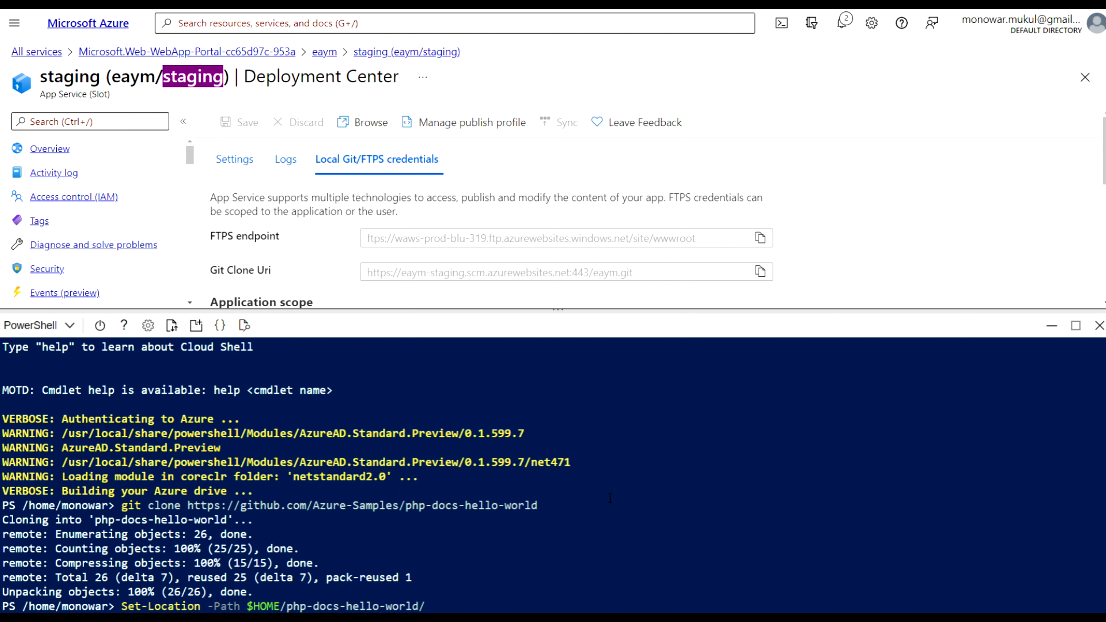
pyautogui.press('Return')
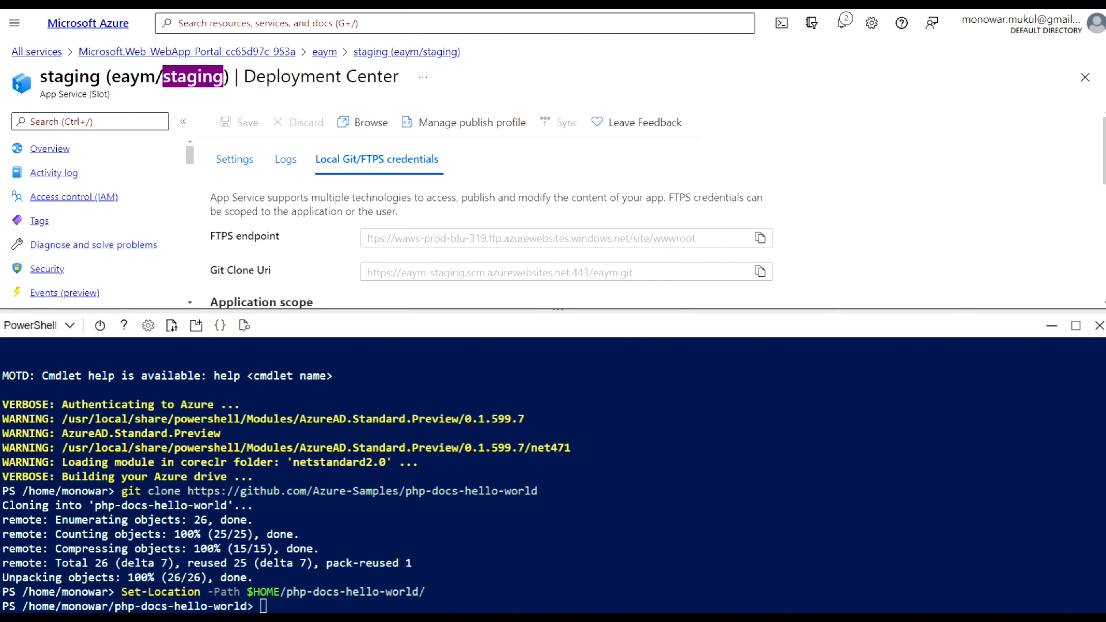
pyautogui.rightClick(255, 431)
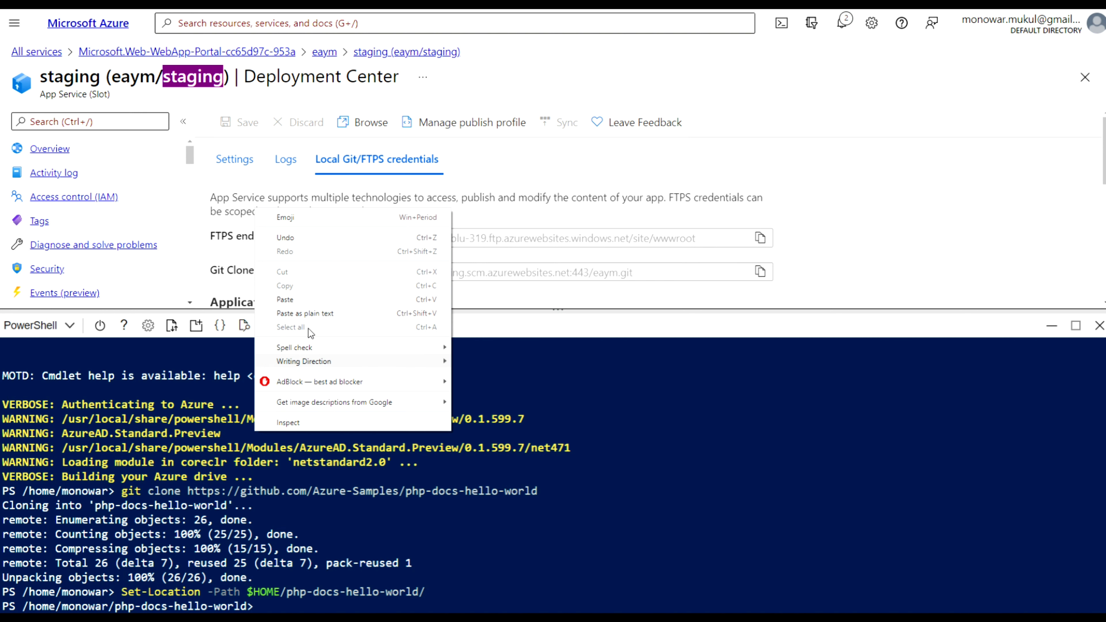
pyautogui.click(302, 299)
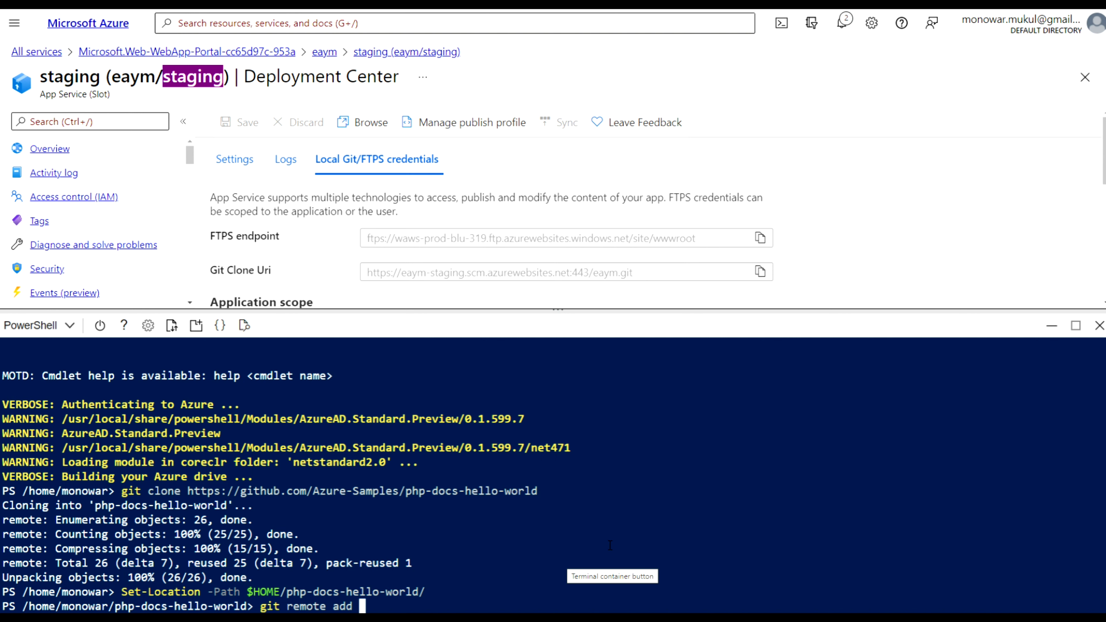
pyautogui.write('monowar')
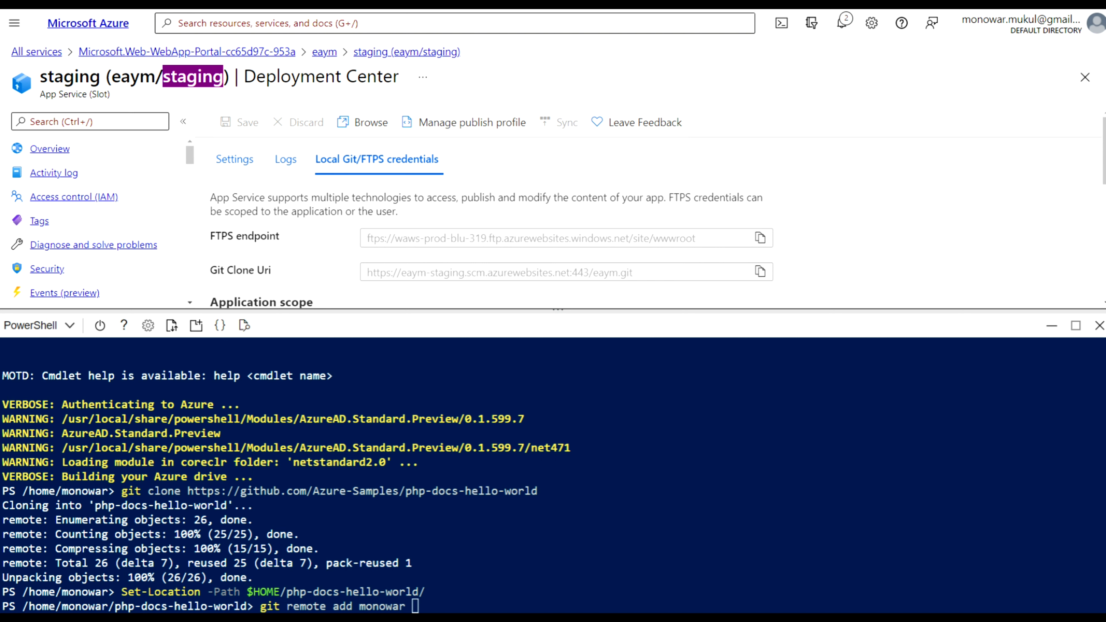
pyautogui.rightClick(468, 545)
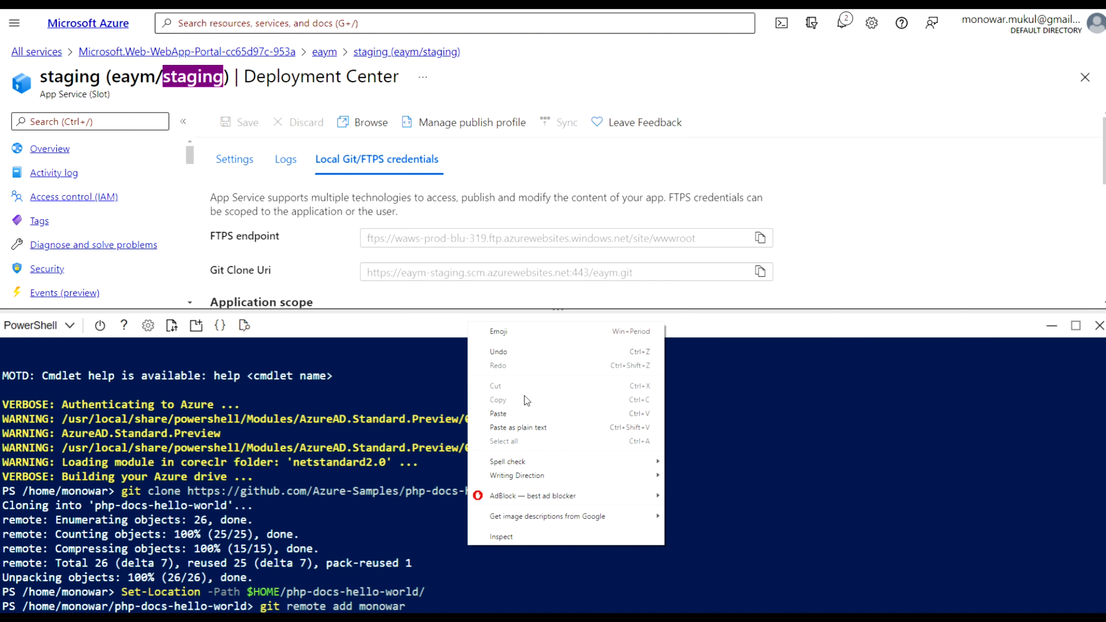
pyautogui.click(515, 413)
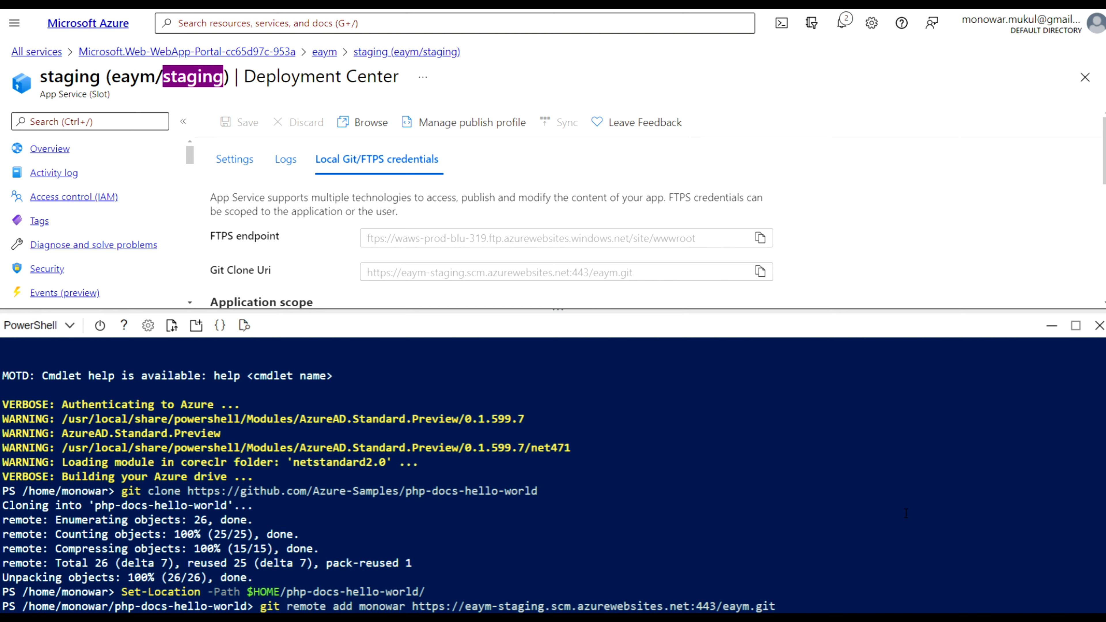
pyautogui.press('Return')
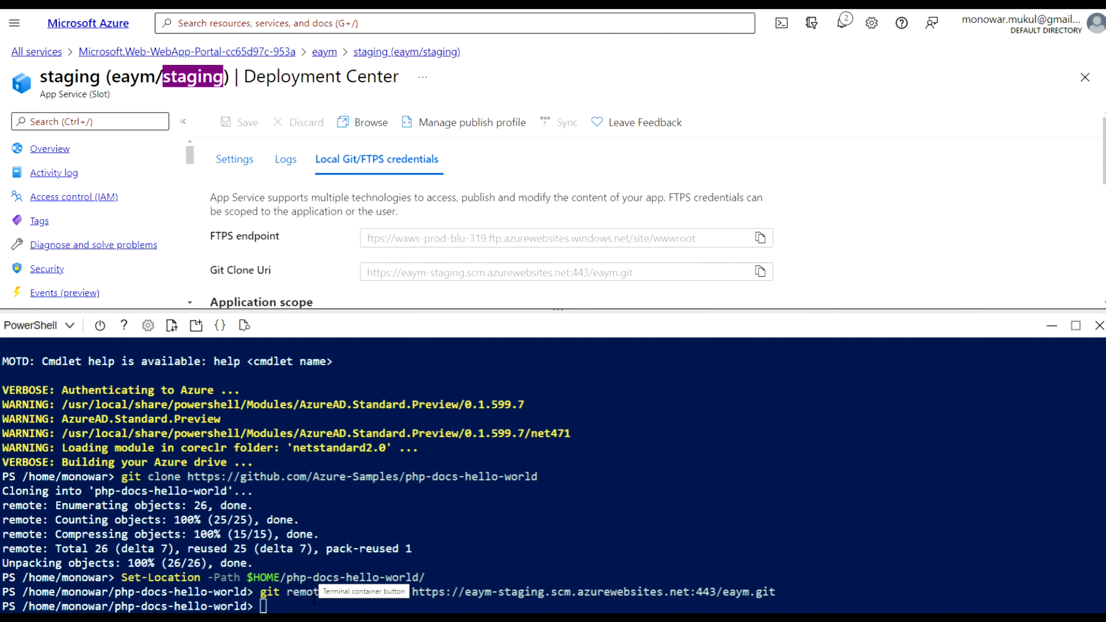
# - Push the master branch to the new staging remote, authenticating with the deployment username and password
pyautogui.click(367, 606)
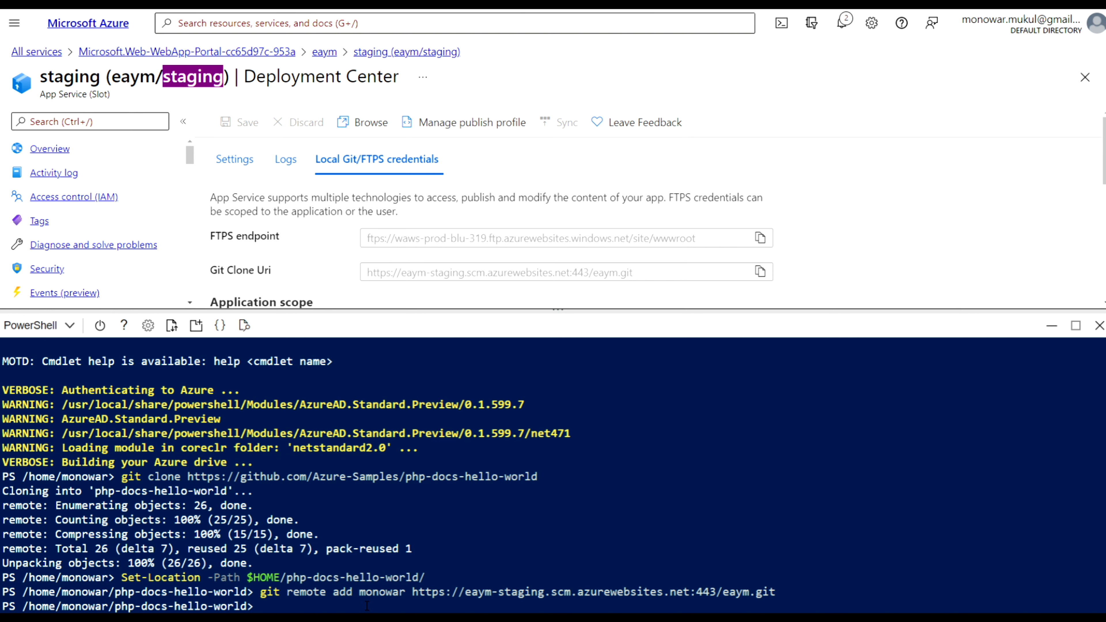
pyautogui.write('git push mono')
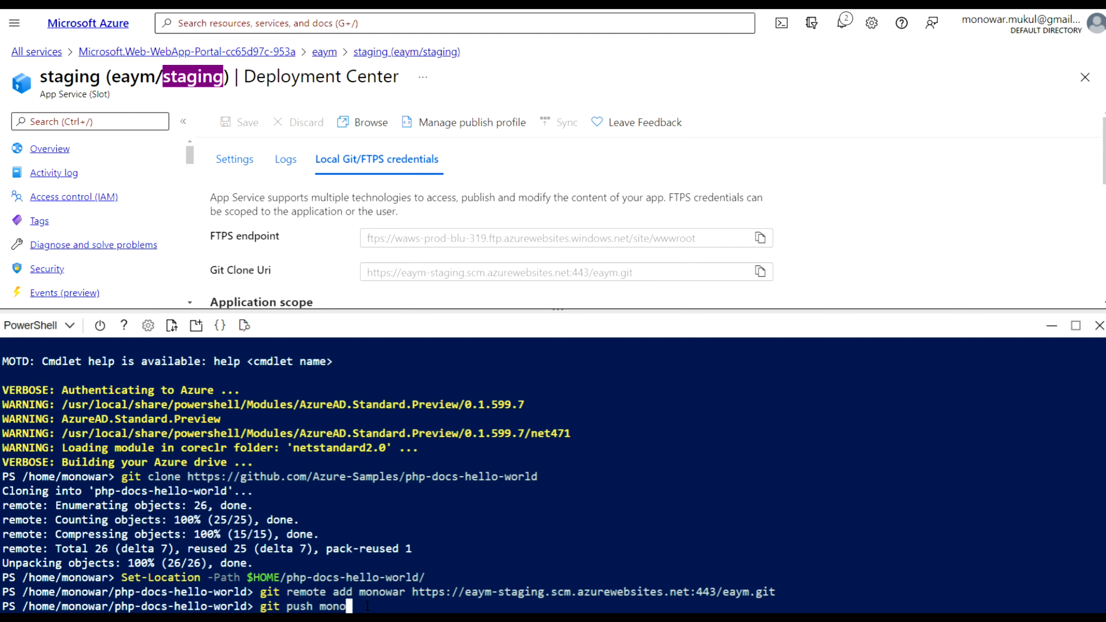
pyautogui.write('war master')
pyautogui.press('Return')
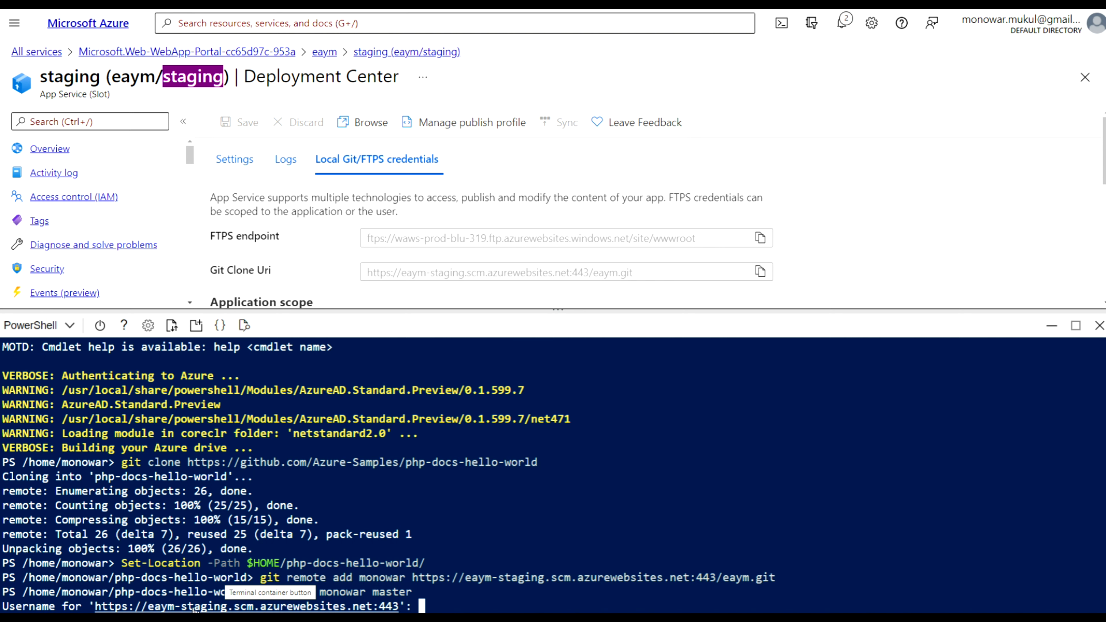
pyautogui.write('mono')
pyautogui.write('war')
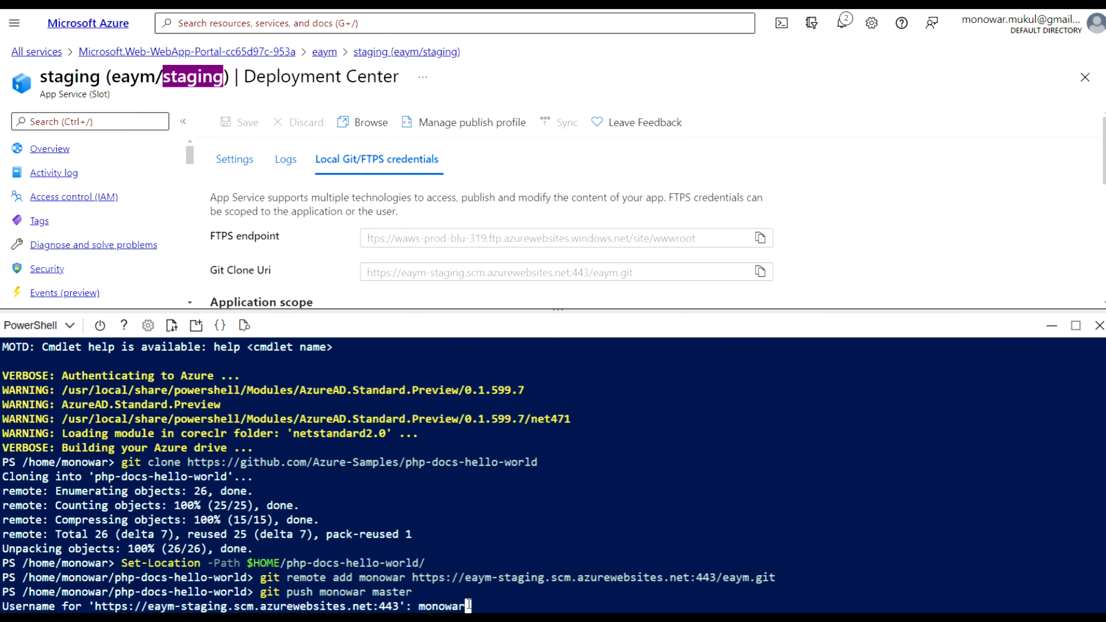
pyautogui.press('Return')
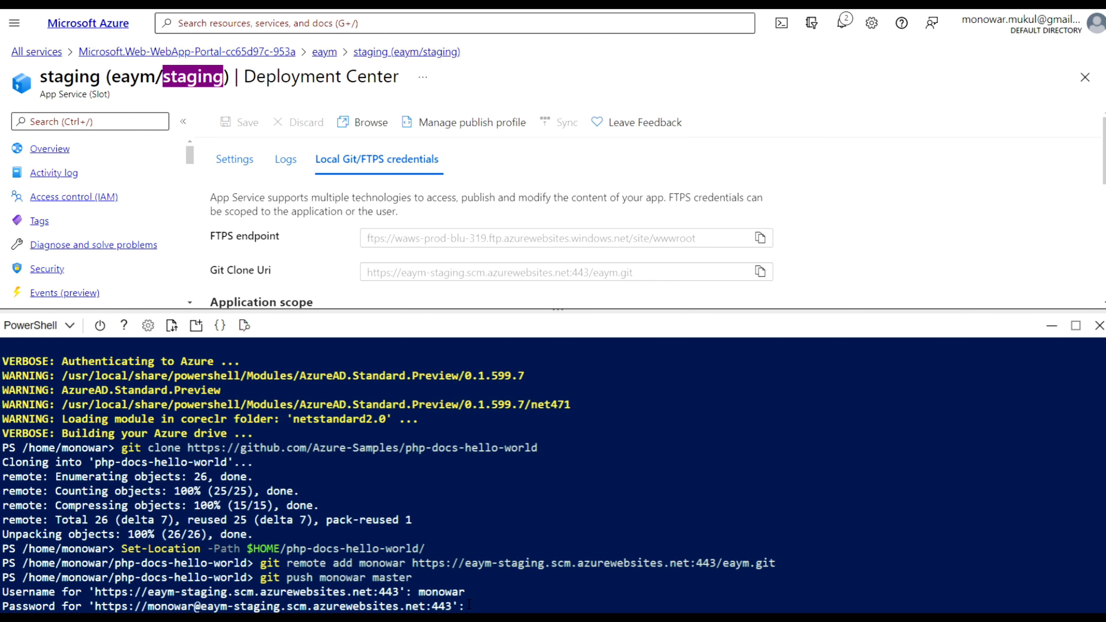
pyautogui.press('Return')
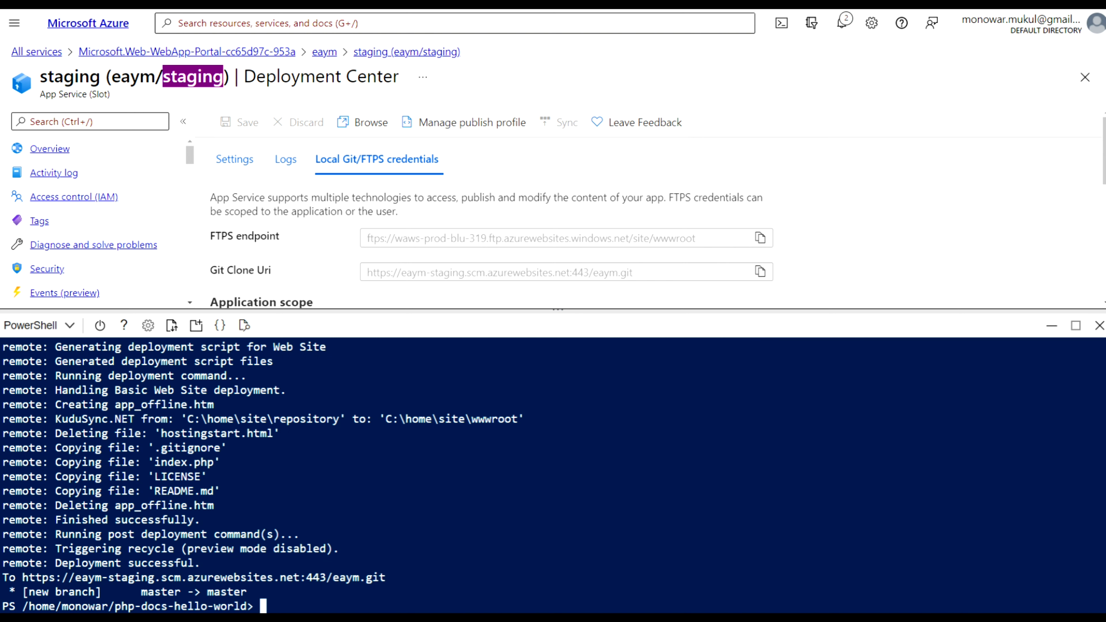
# - Close Cloud Shell, open the staging slot's overview, accept saving the password in the browser, and open the slot's live page
pyautogui.click(1094, 325)
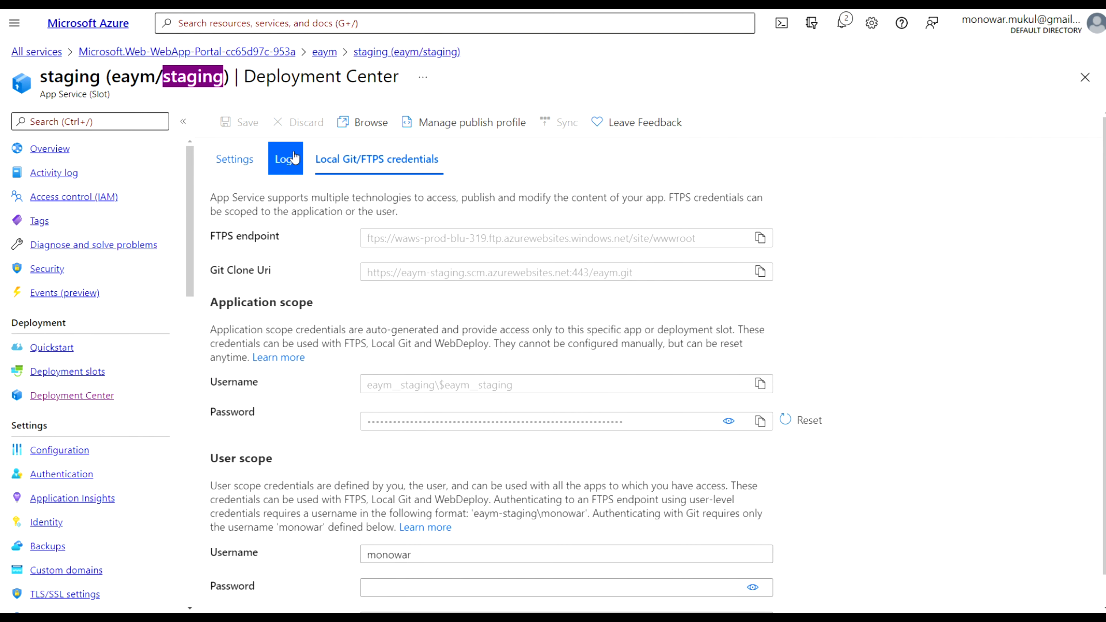
pyautogui.click(236, 162)
pyautogui.click(85, 155)
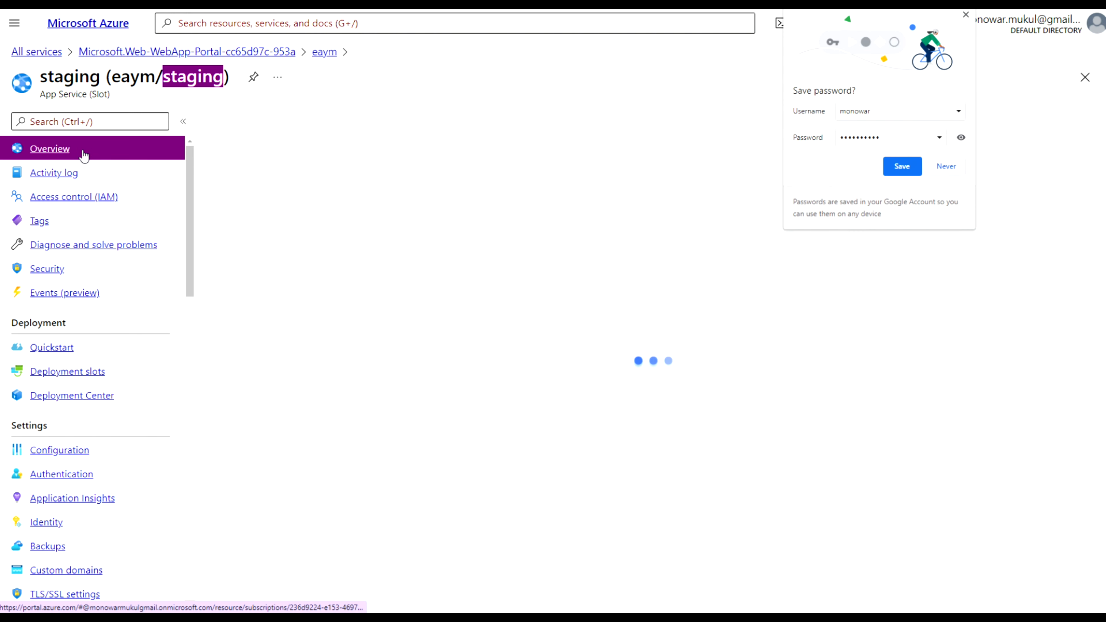
pyautogui.click(902, 167)
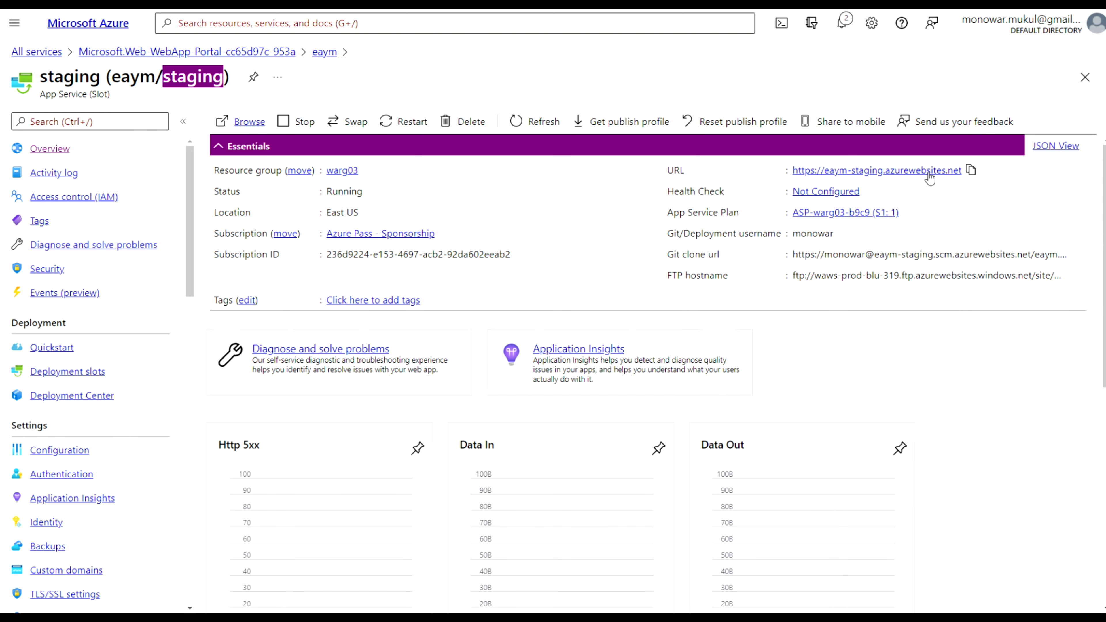
pyautogui.click(909, 171)
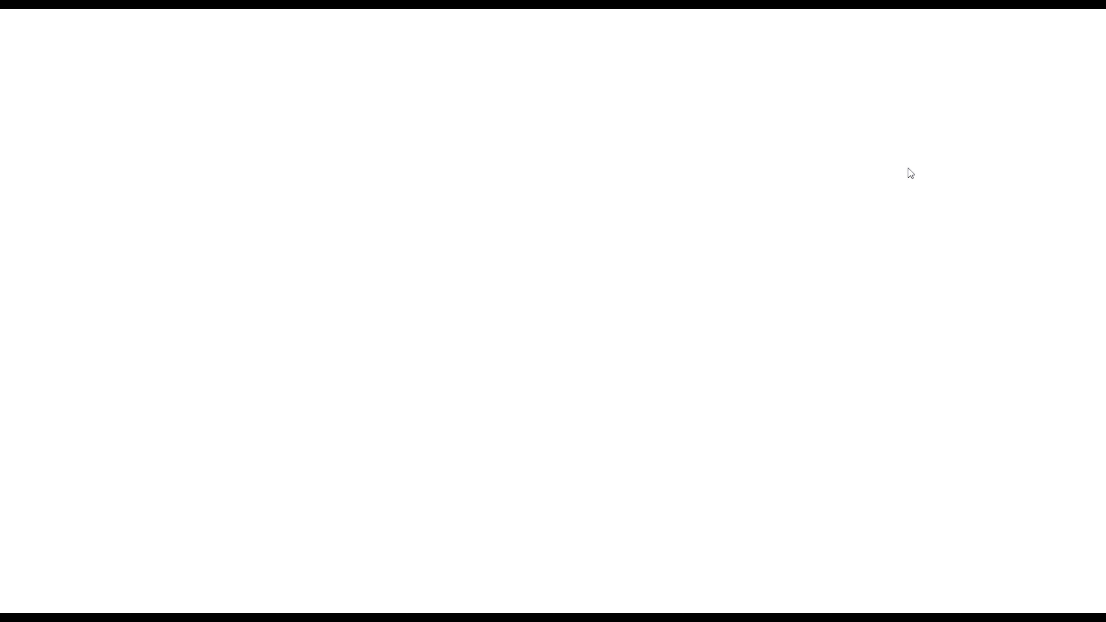
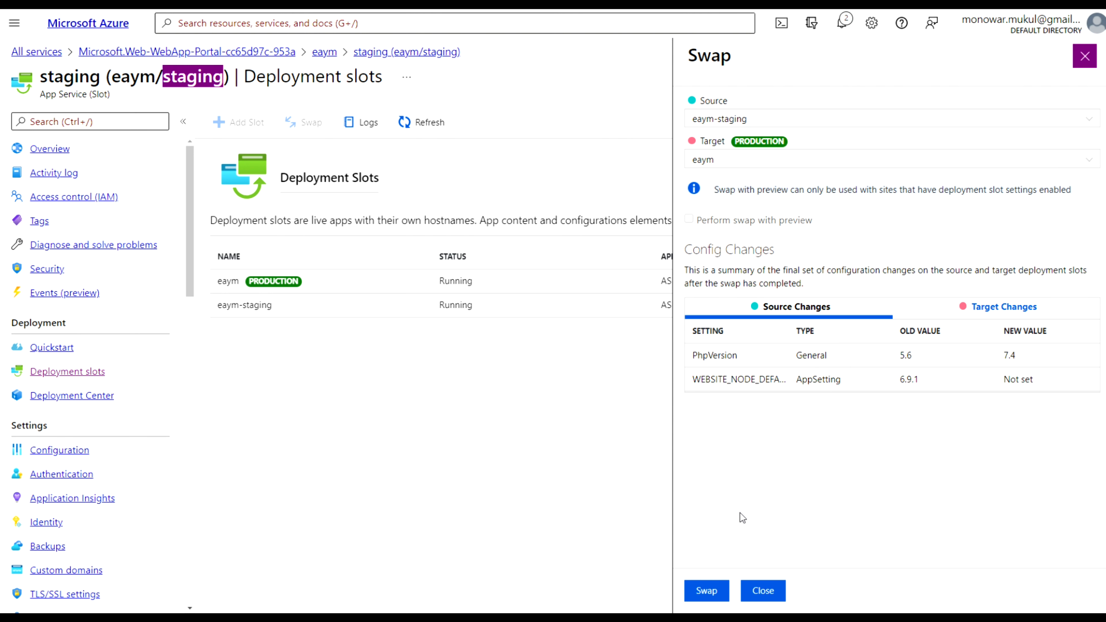
# - Swap the eaym-staging slot with the eaym production slot, and refresh the eaym app's deployment slots list
pyautogui.click(711, 590)
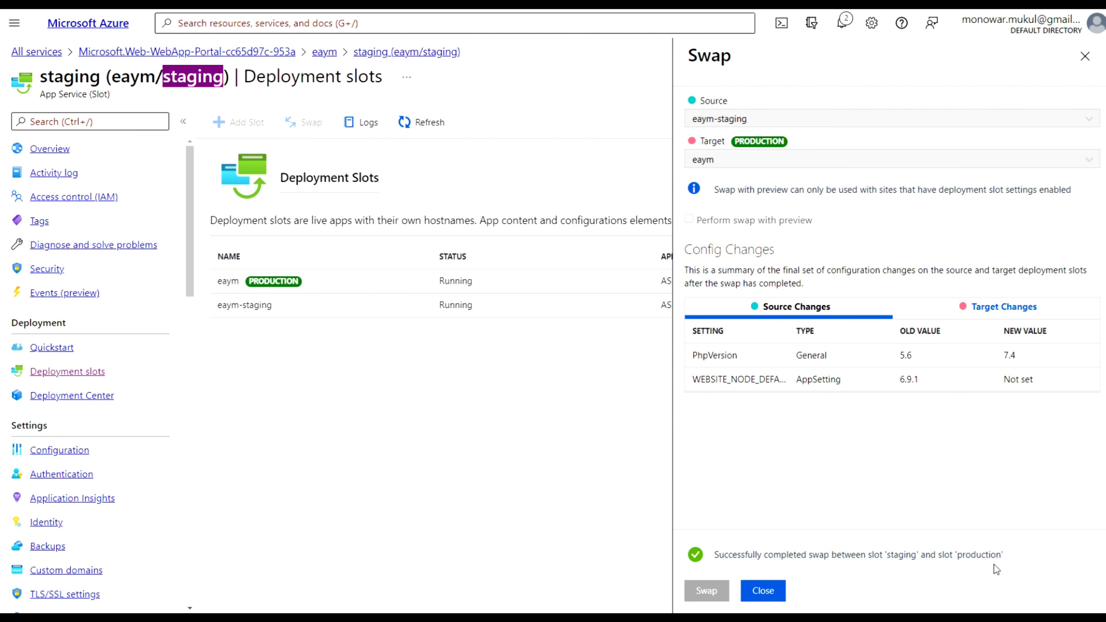
pyautogui.click(765, 592)
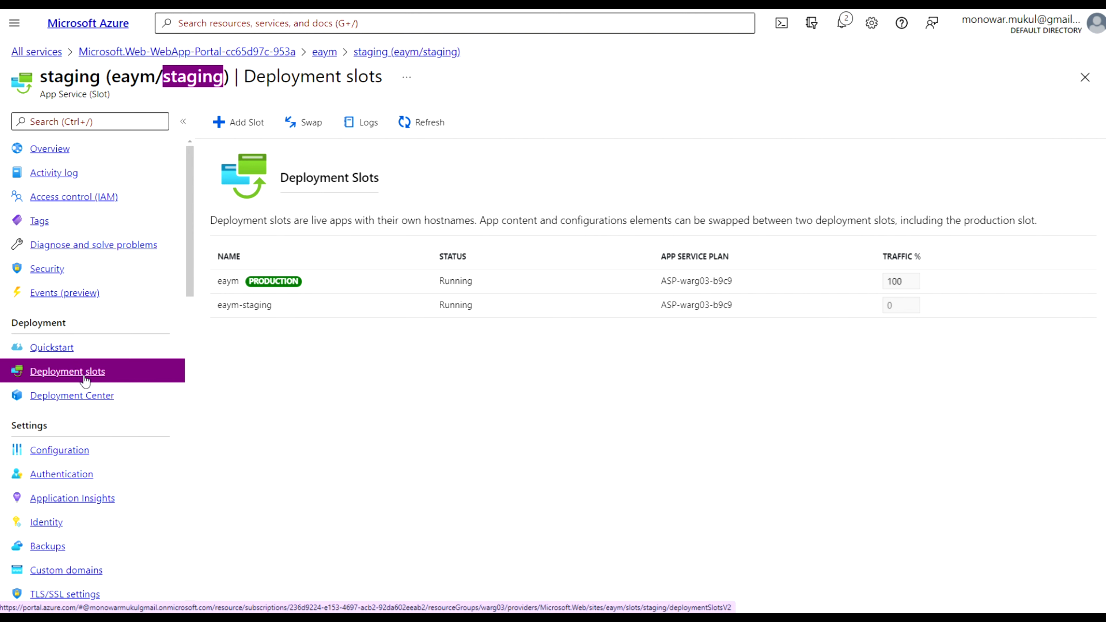
pyautogui.click(324, 52)
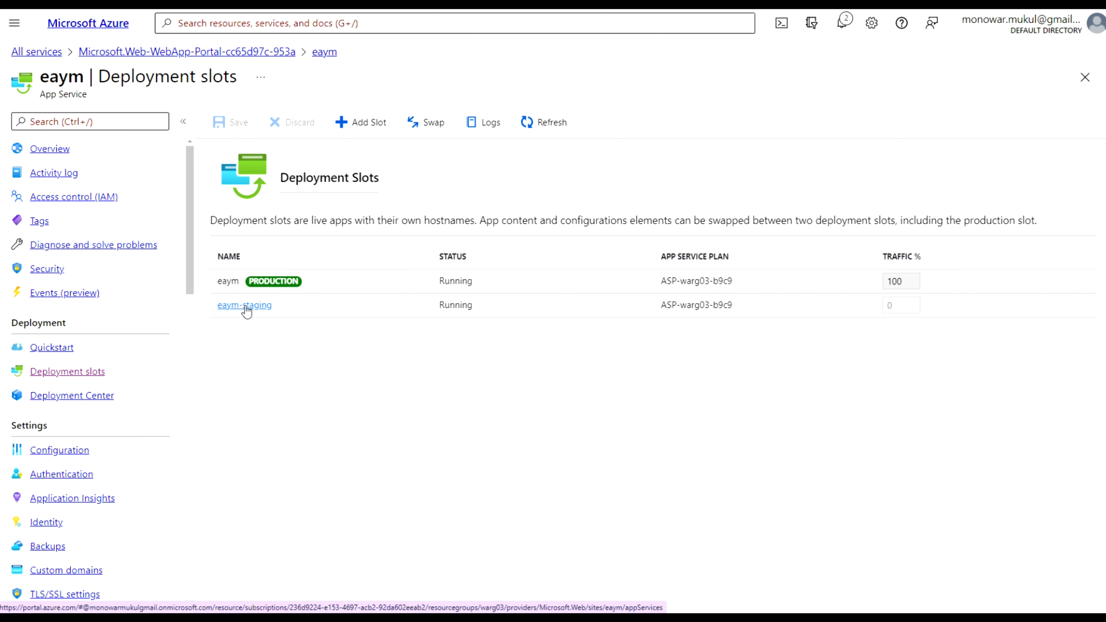
pyautogui.click(529, 123)
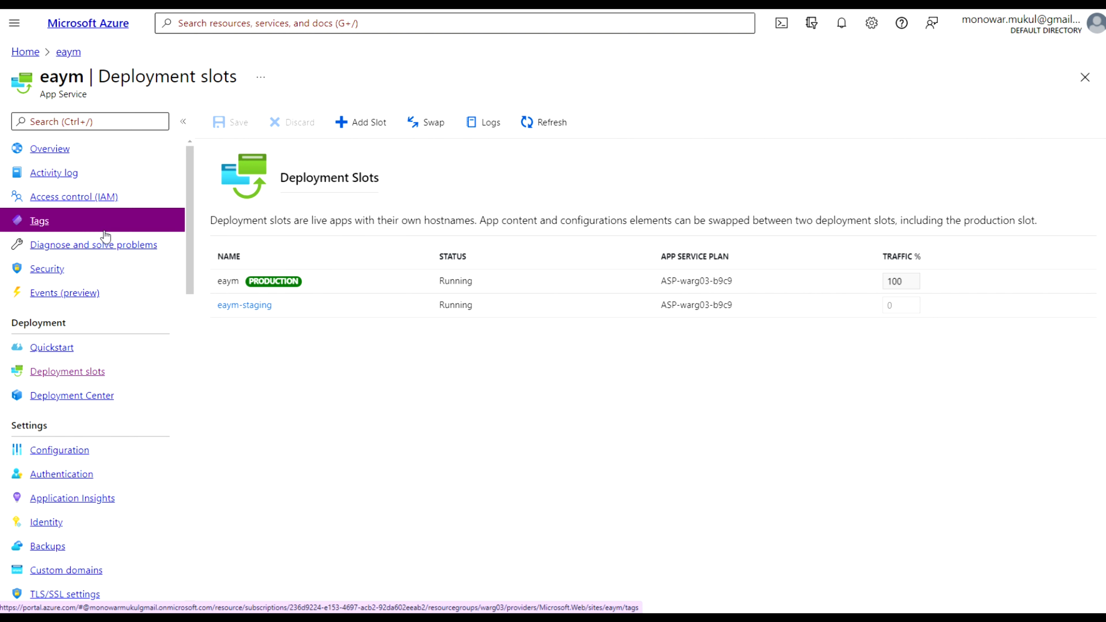
# - Open the eaym production app's URL from its overview in a new tab and check the deployed page
pyautogui.click(57, 154)
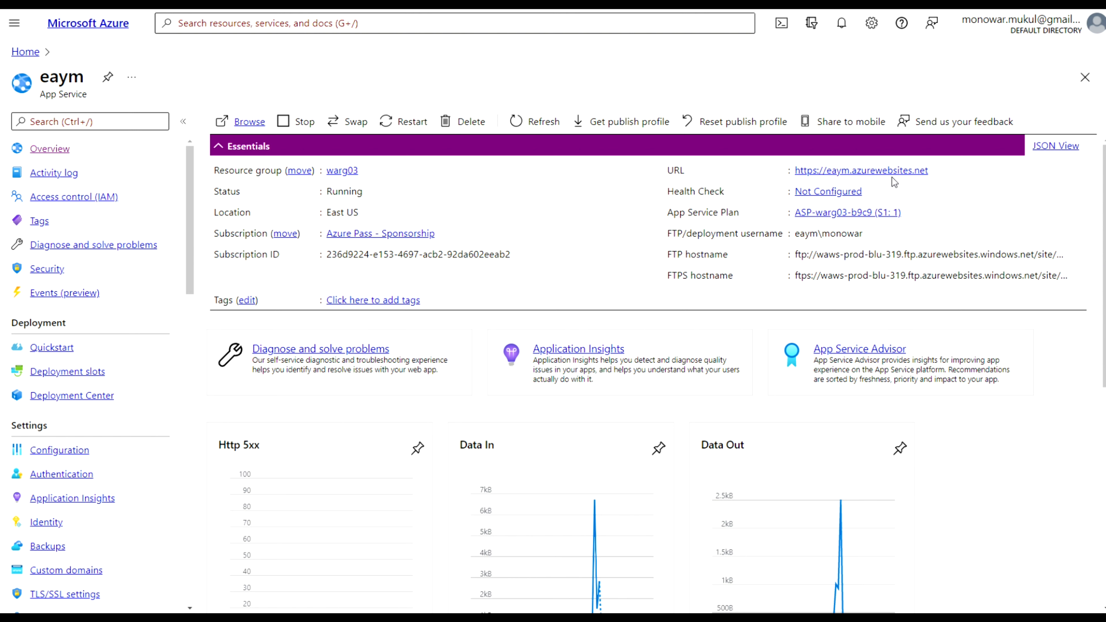
pyautogui.rightClick(900, 170)
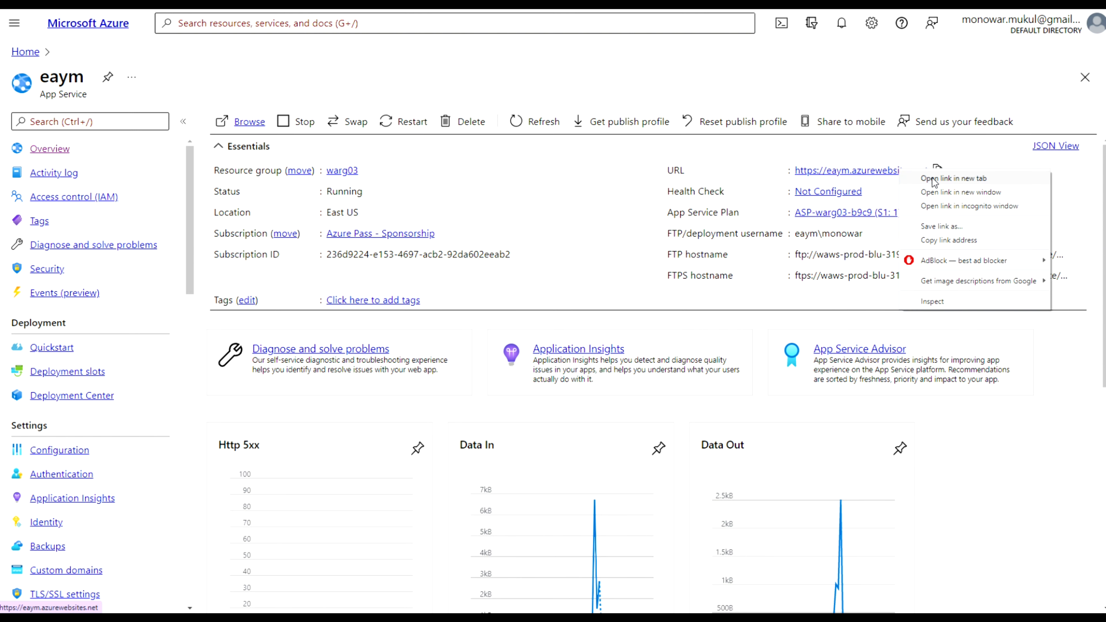
pyautogui.click(934, 180)
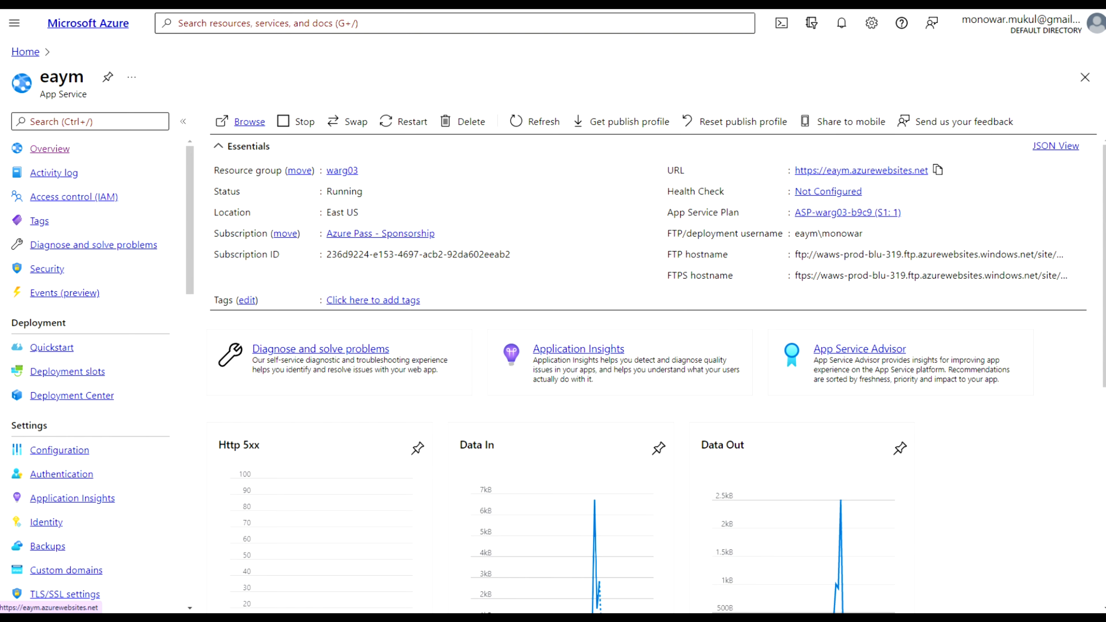
pyautogui.click(297, 4)
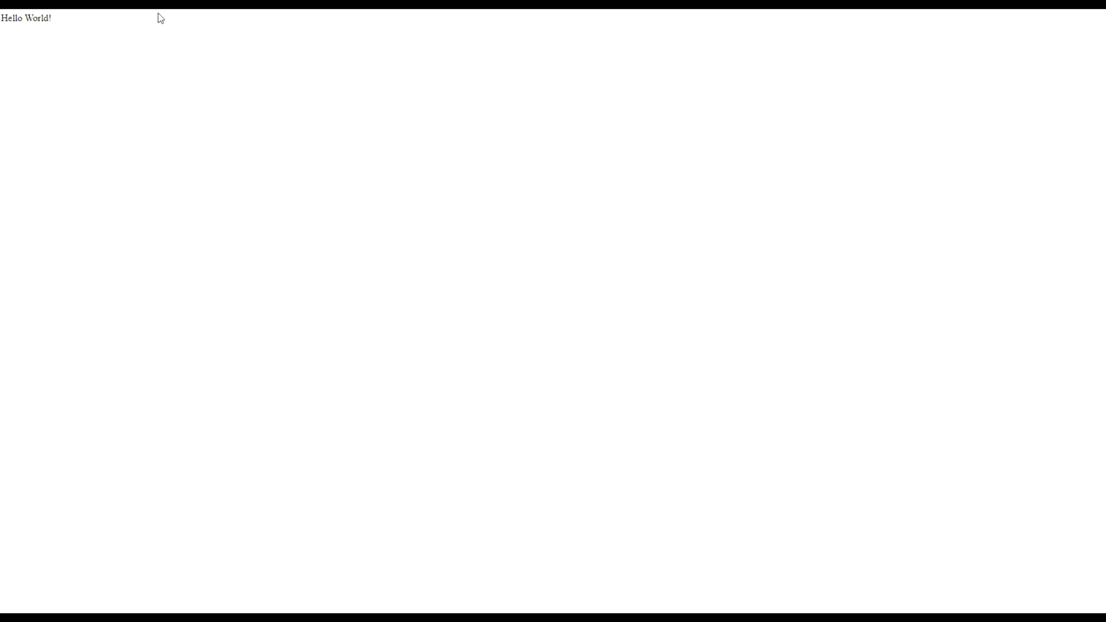
pyautogui.moveTo(58, 18); pyautogui.dragTo(15, 28)
# - Return to the eaym app in the Azure portal and open its App Service plan scale-out settings
pyautogui.click(235, 5)
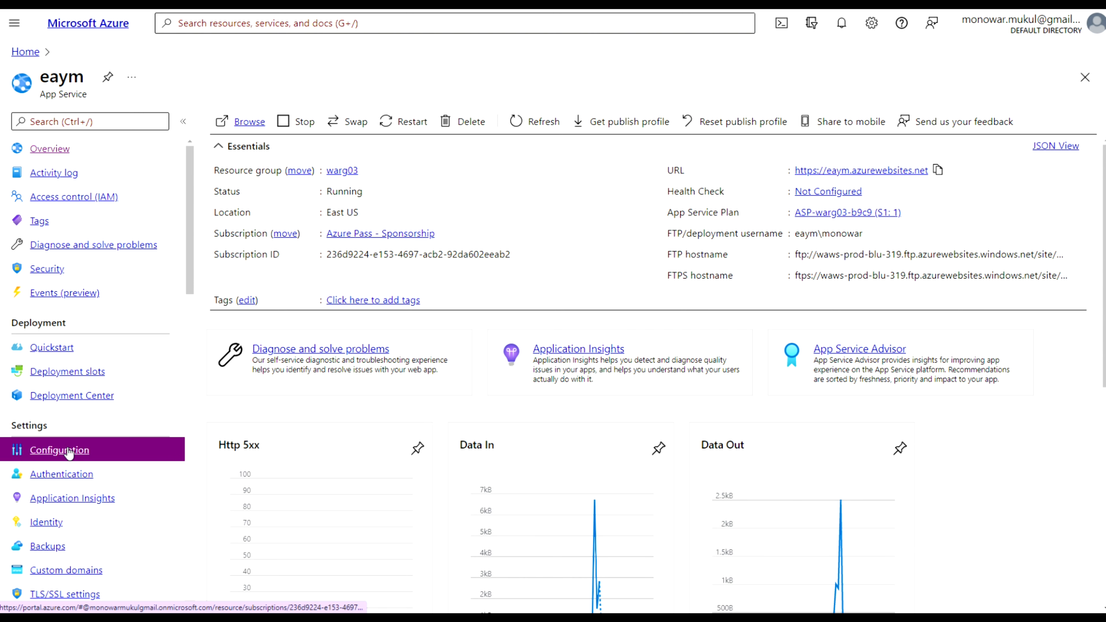
pyautogui.scroll(-3, 66, 449)
pyautogui.scroll(-3, 69, 454)
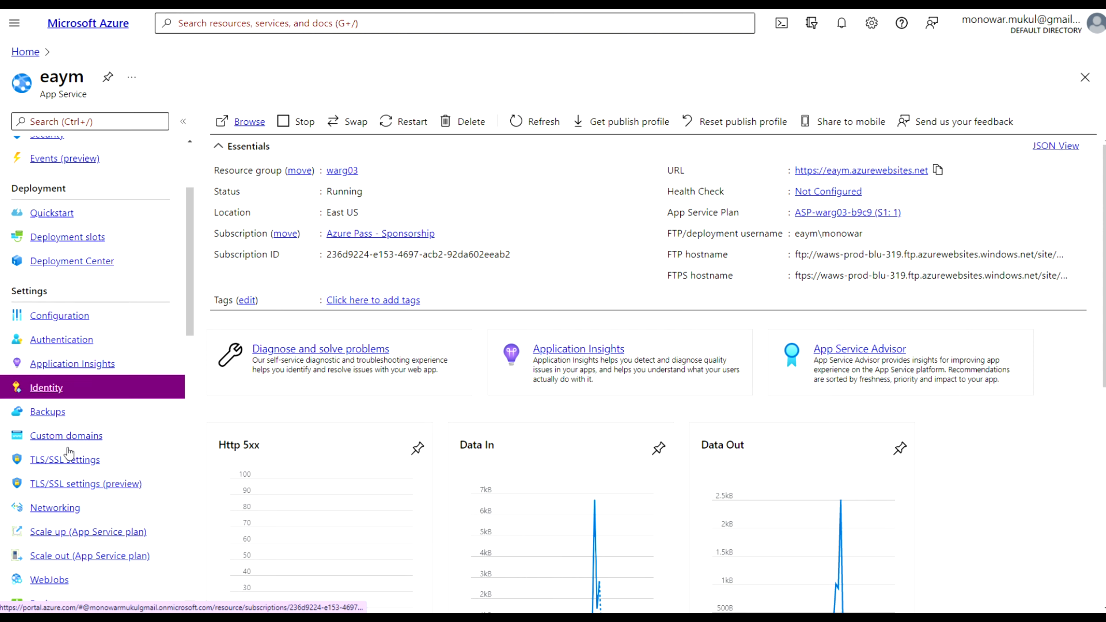
pyautogui.scroll(-3, 69, 453)
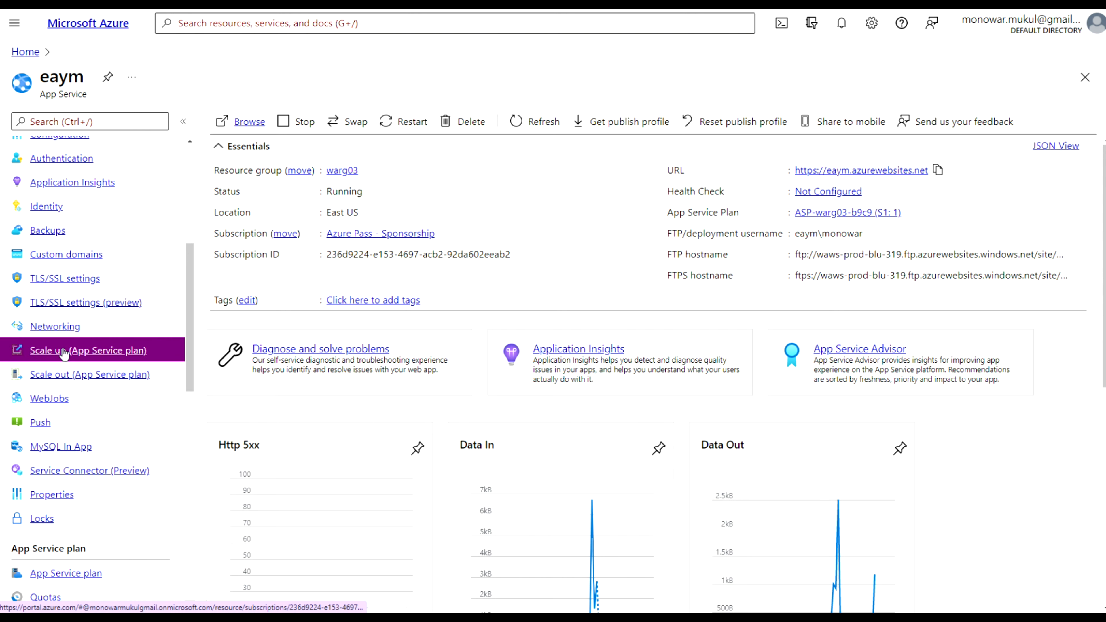
pyautogui.click(67, 384)
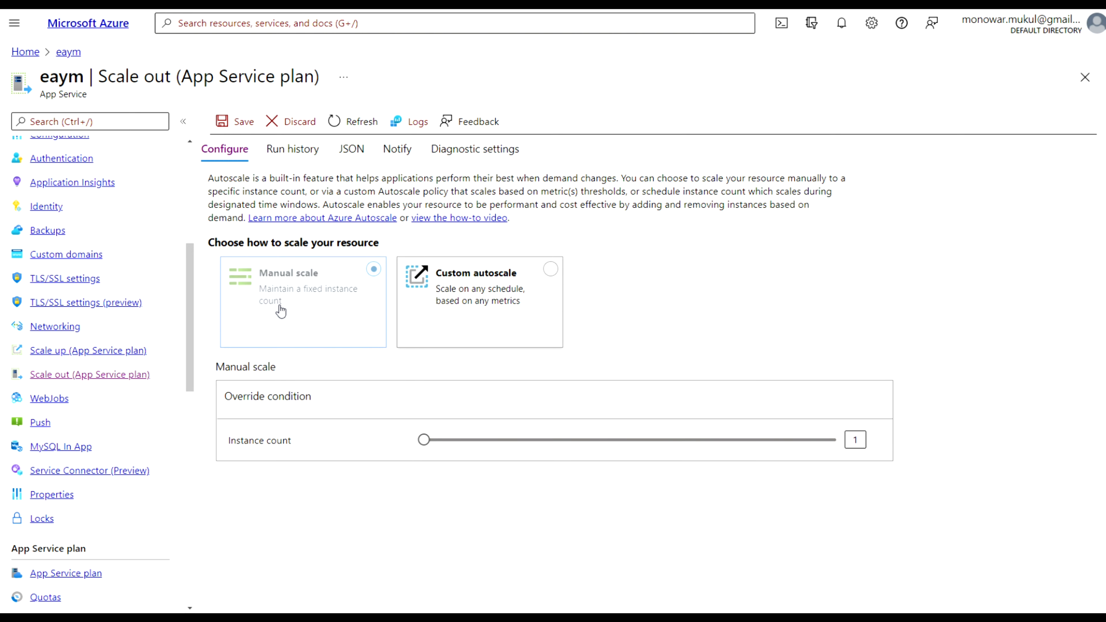
# - Select custom autoscale, review its settings, and open the default scale condition's name for editing
pyautogui.click(508, 298)
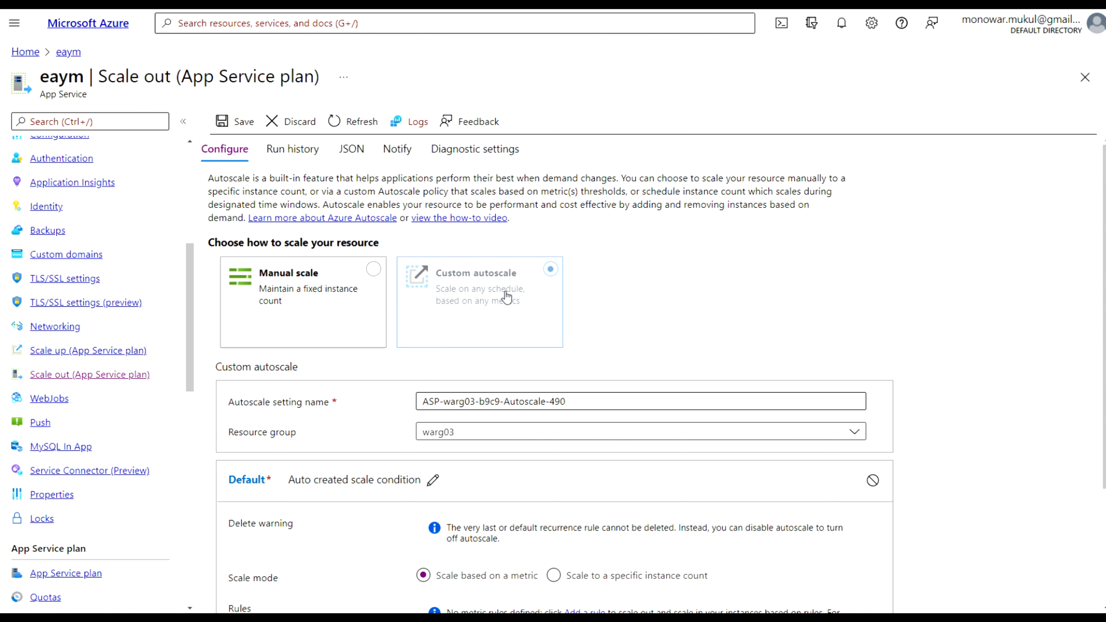
pyautogui.scroll(-2, 815, 266)
pyautogui.scroll(-2, 815, 264)
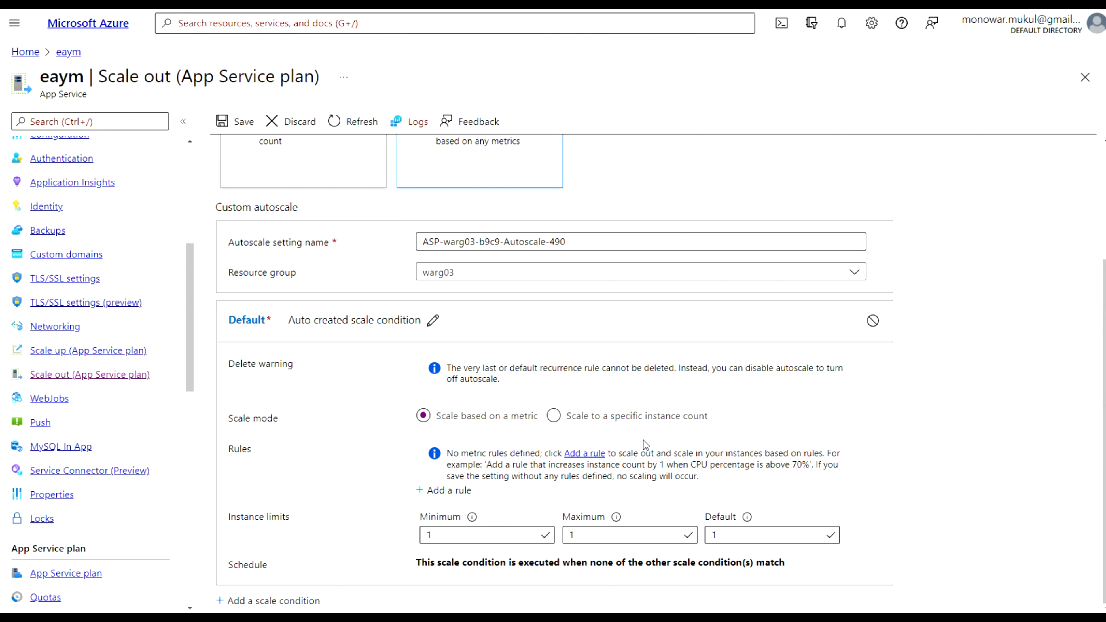
pyautogui.scroll(4, 536, 299)
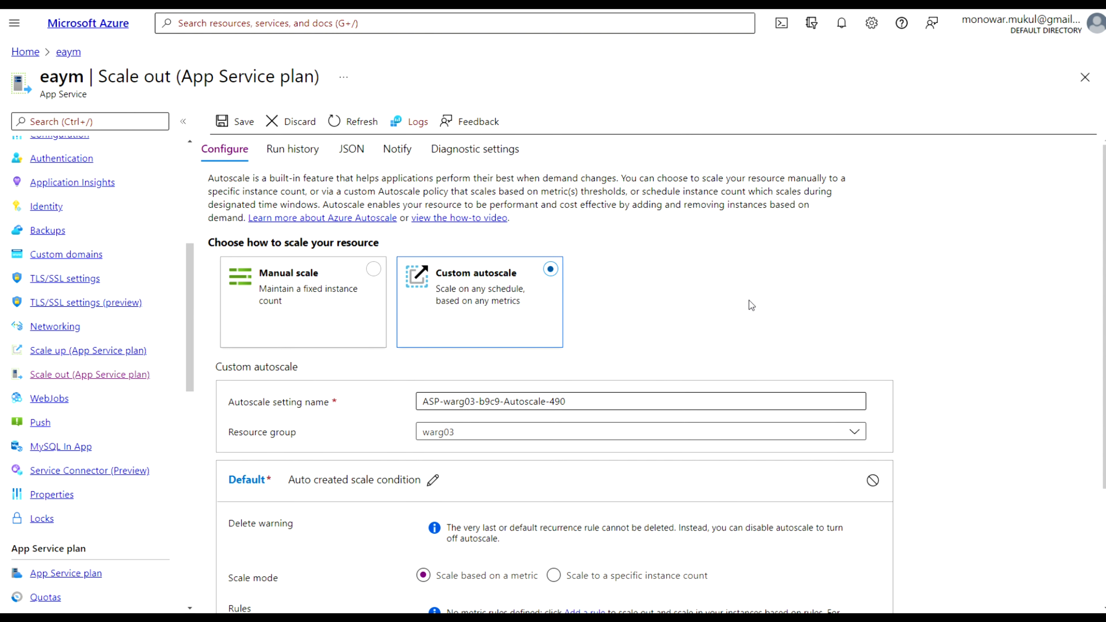
pyautogui.scroll(-4, 753, 305)
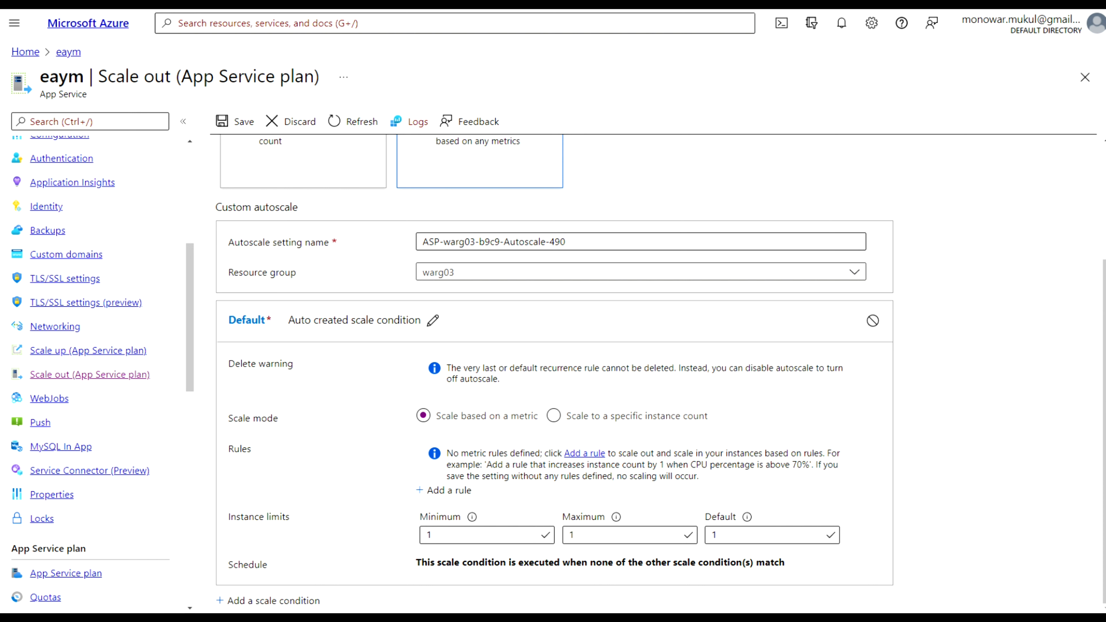
pyautogui.click(433, 321)
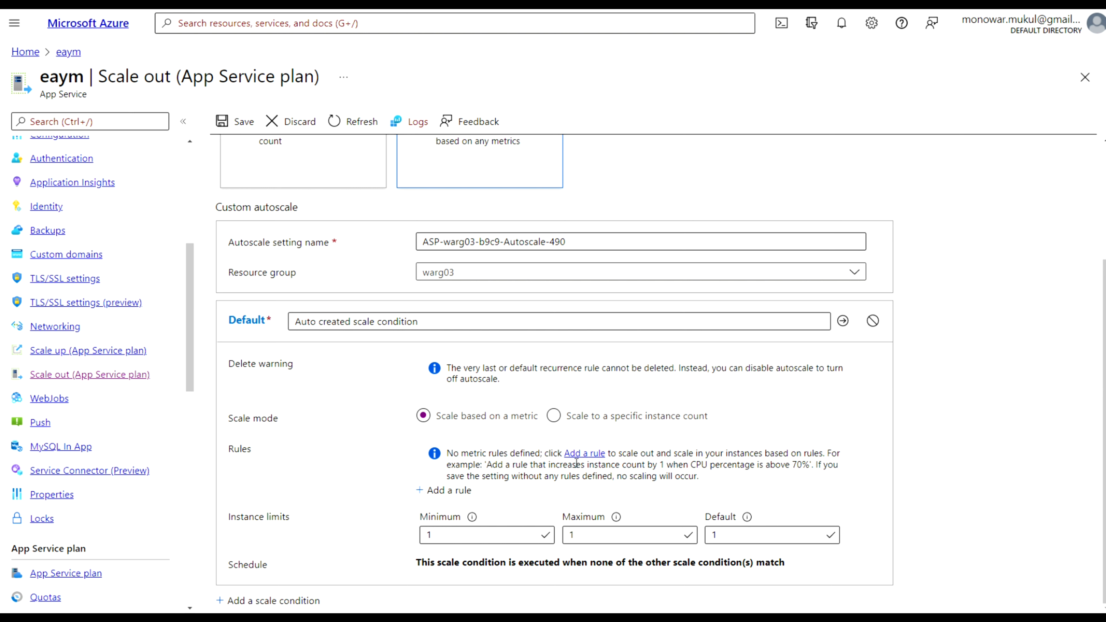
# - Start a new scale rule for the default condition and set its time aggregation to Maximum
pyautogui.click(445, 492)
pyautogui.click(444, 494)
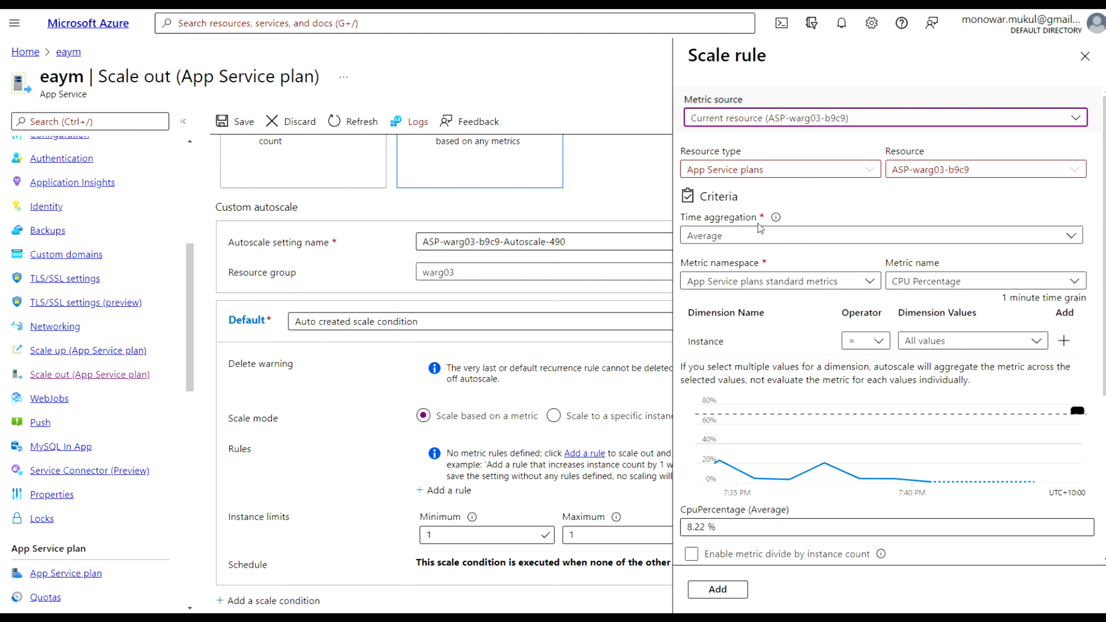
pyautogui.moveTo(777, 218)
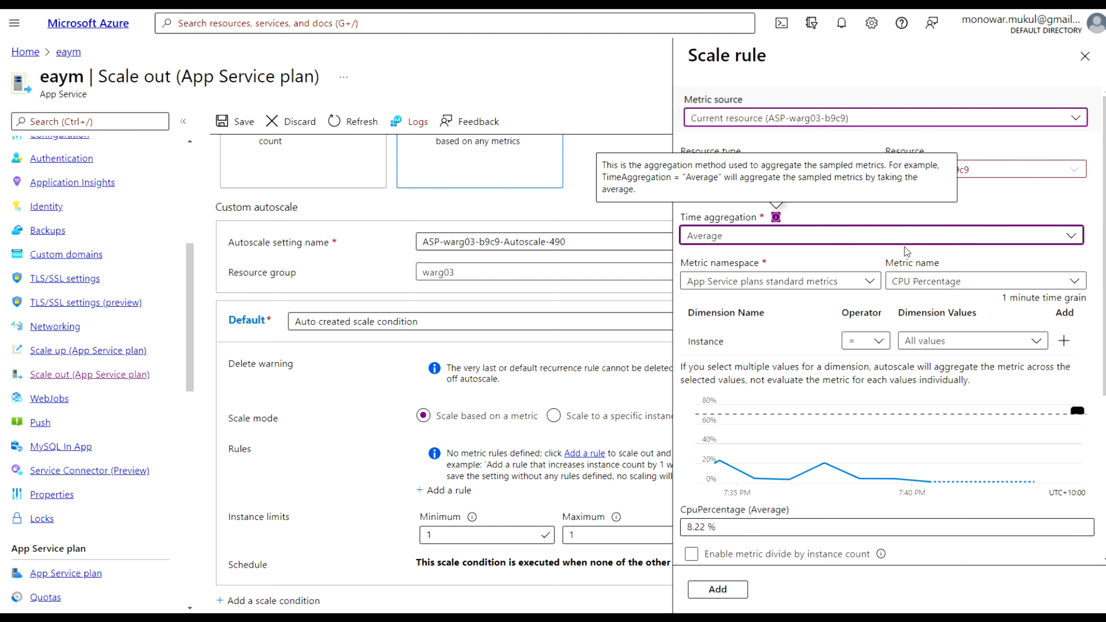
pyautogui.click(1071, 237)
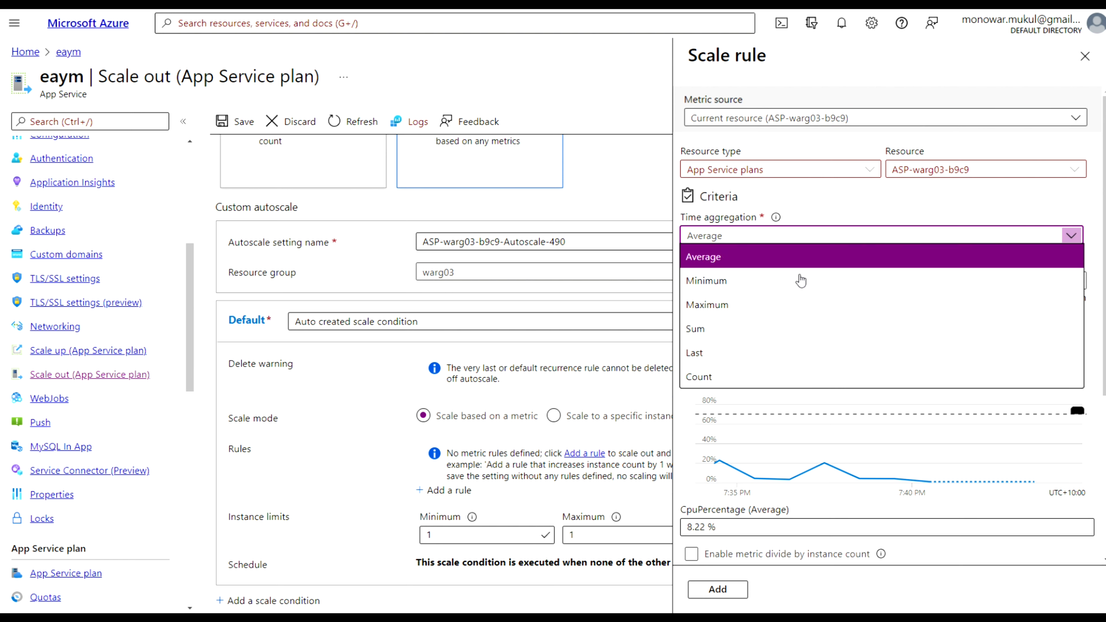
pyautogui.click(748, 305)
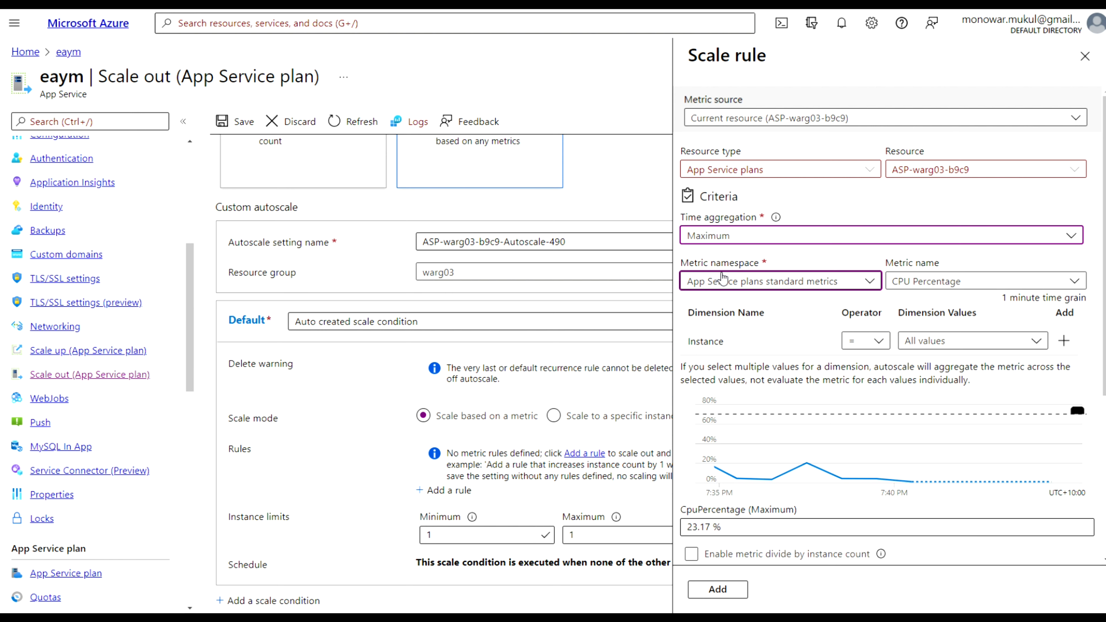
# - Examine the scale rule's metric namespace choices and the Instance dimension's operator, value and custom value options
pyautogui.click(870, 281)
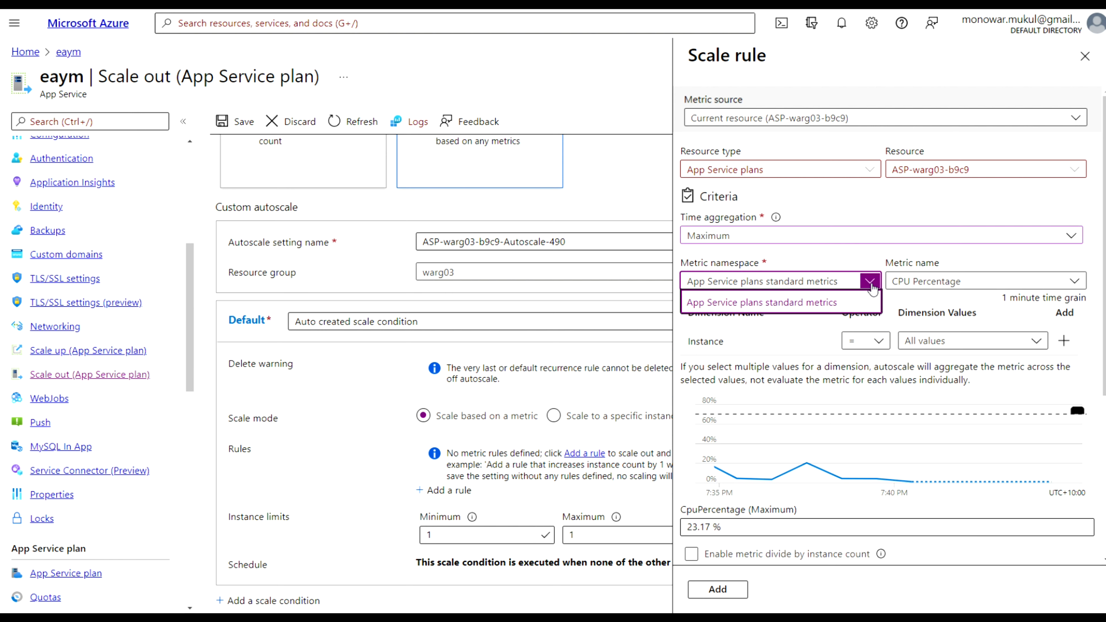
pyautogui.click(872, 284)
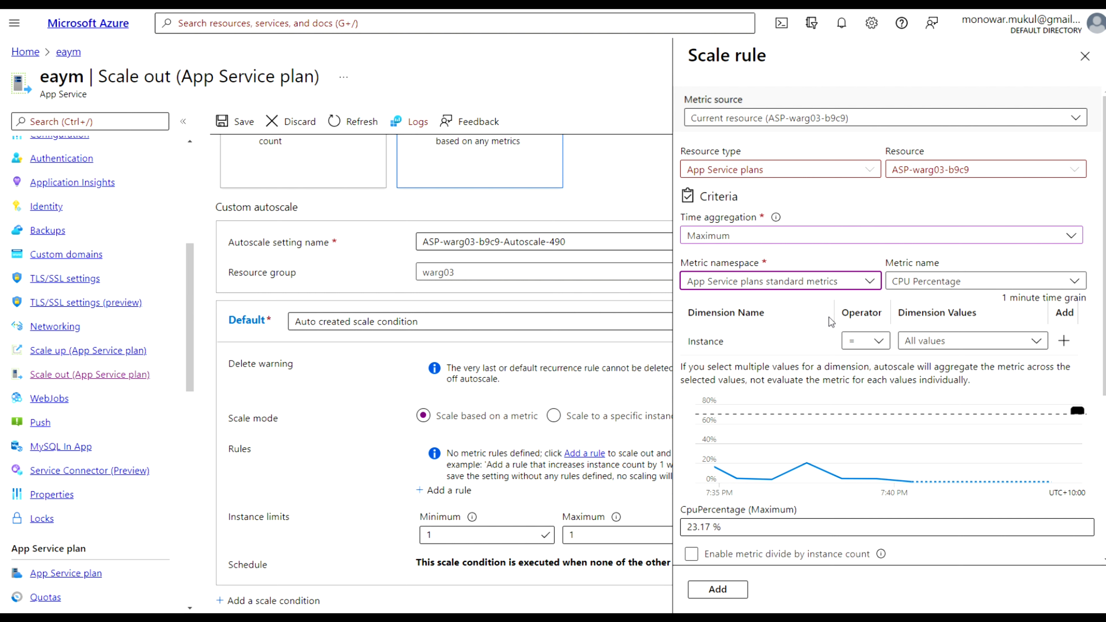
pyautogui.click(879, 342)
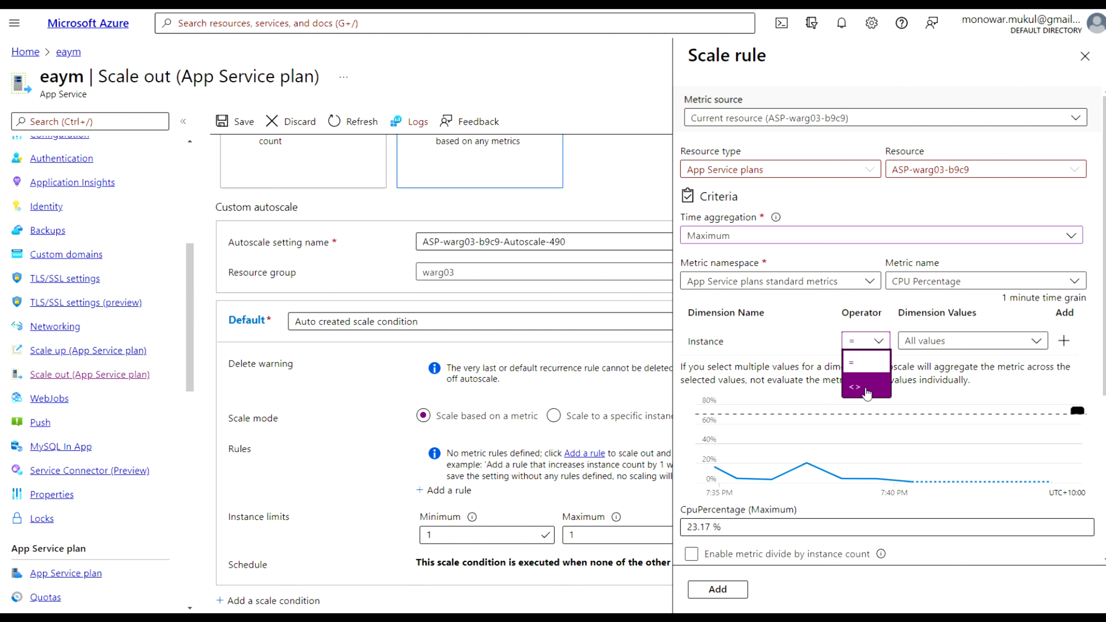
pyautogui.click(1002, 317)
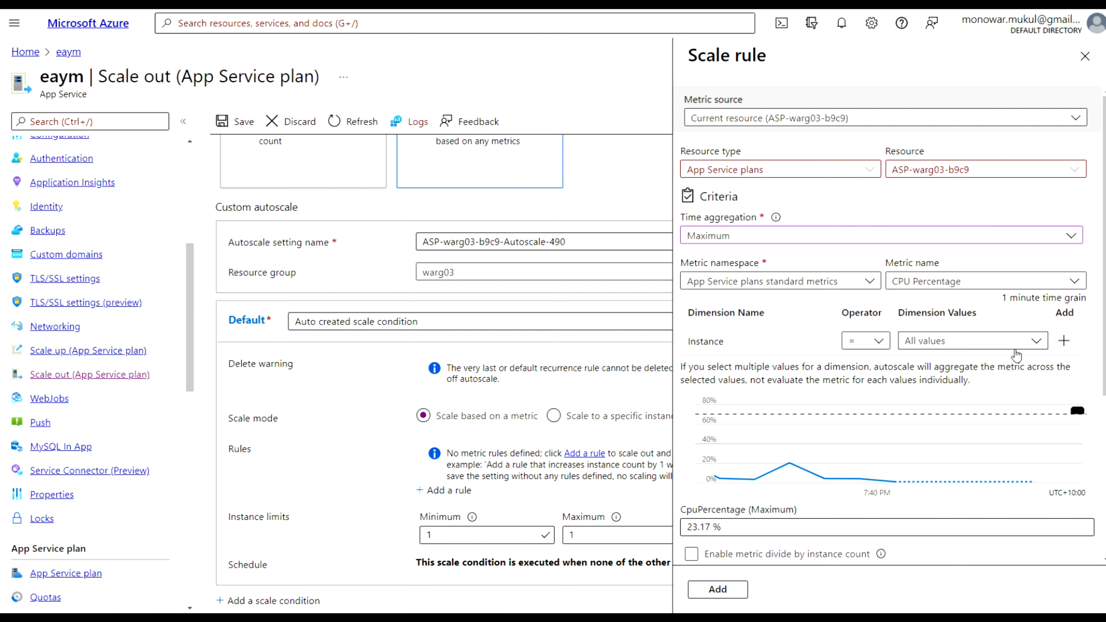
pyautogui.click(1038, 341)
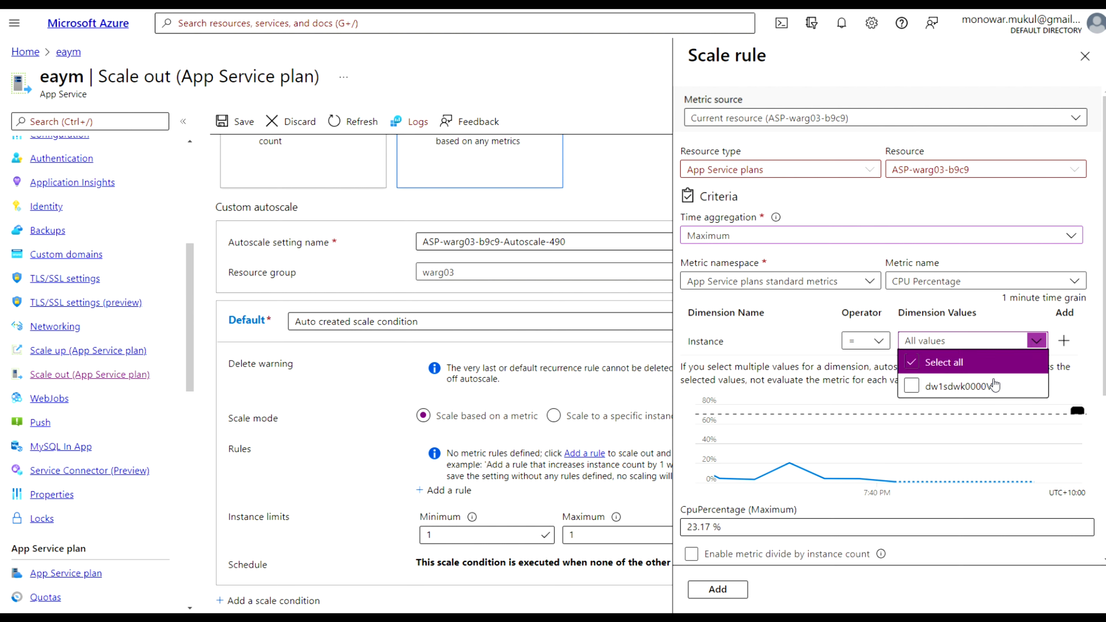
pyautogui.click(990, 318)
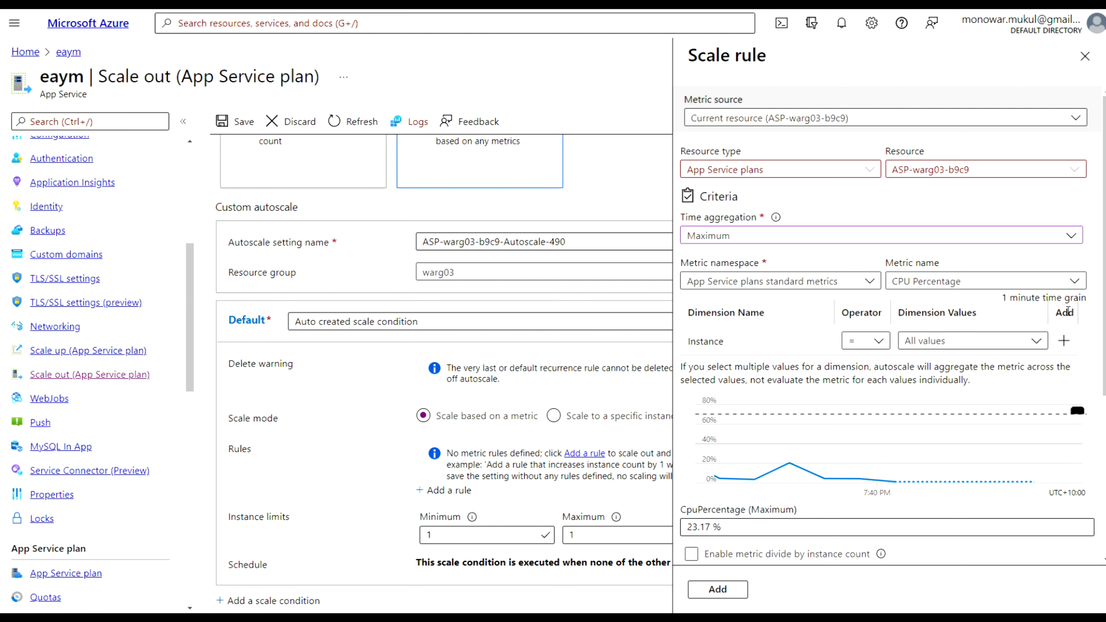
pyautogui.click(1064, 341)
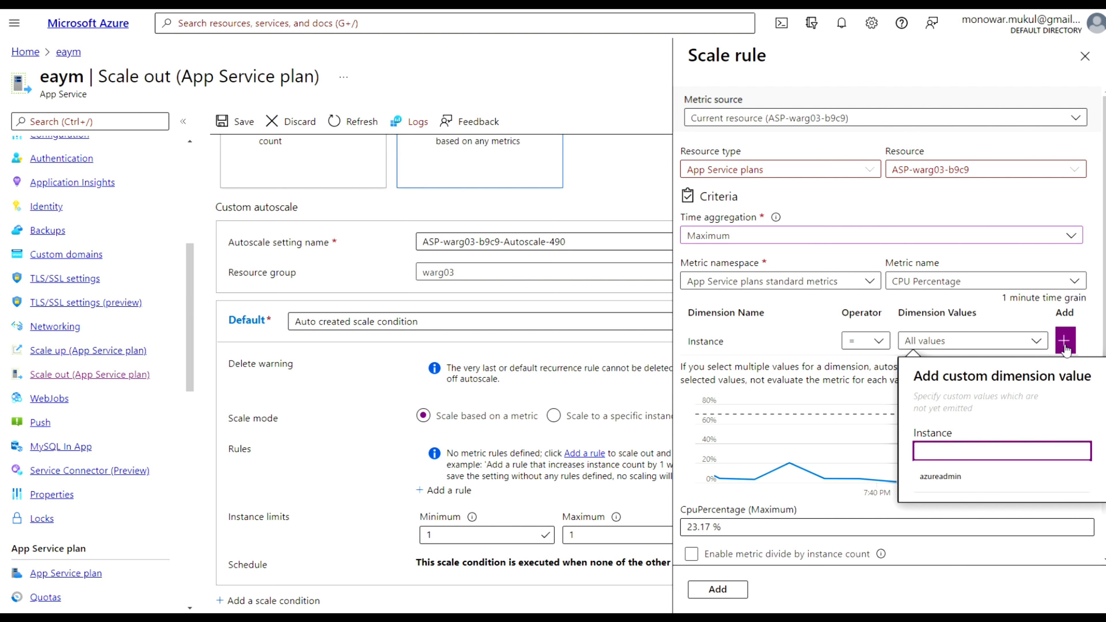
pyautogui.click(996, 314)
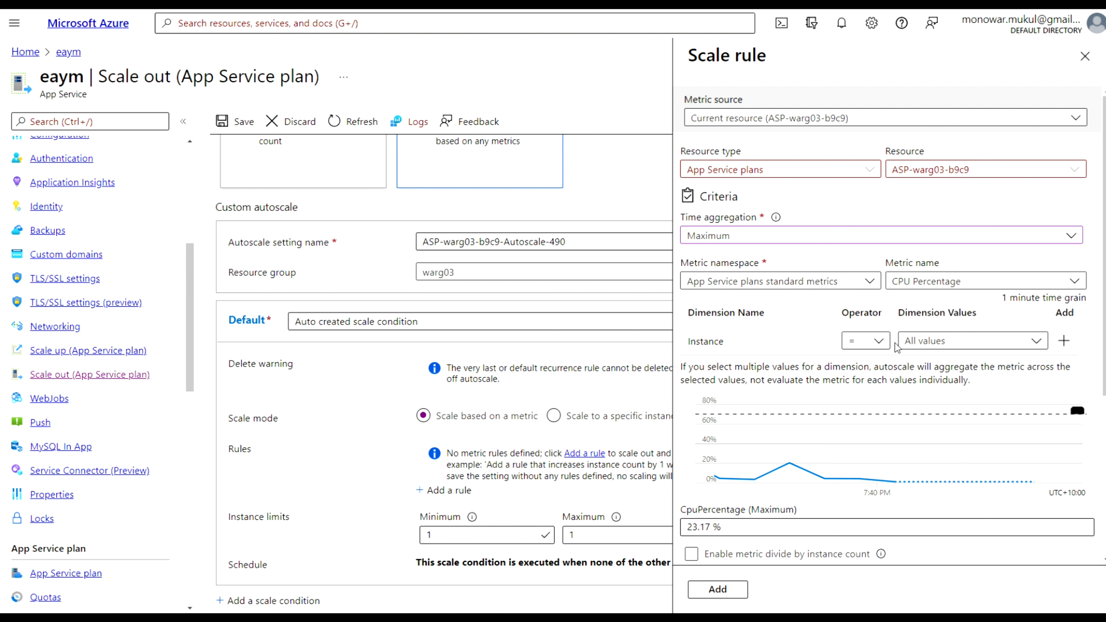
# - Try the <> operator on the Instance dimension, selecting and then clearing the dimension value dw1sdwk0000V0
pyautogui.click(876, 348)
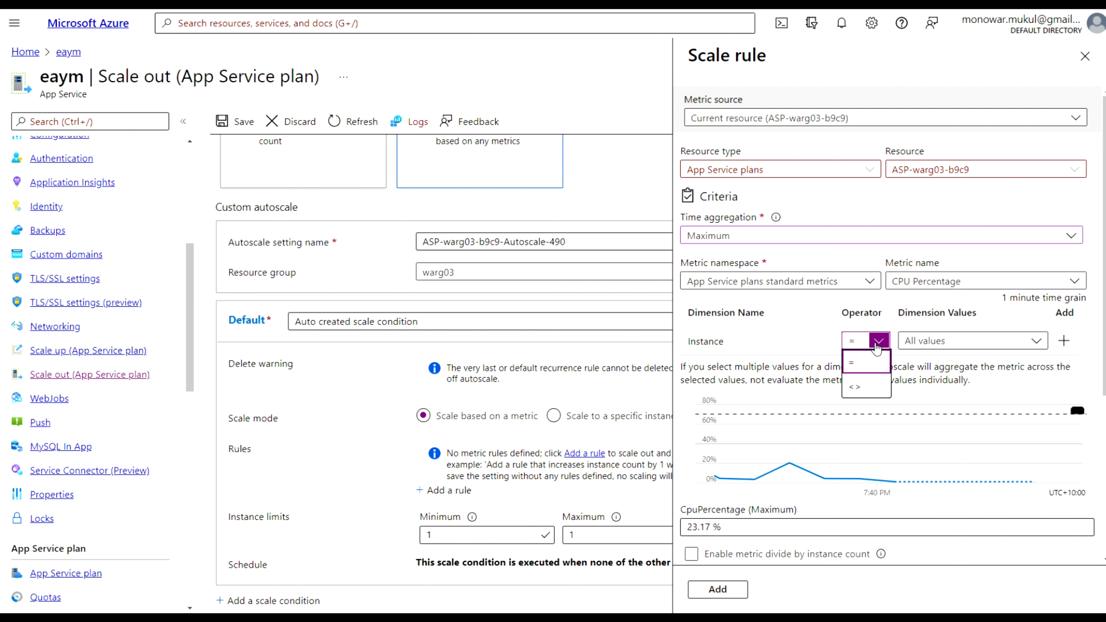
pyautogui.click(857, 387)
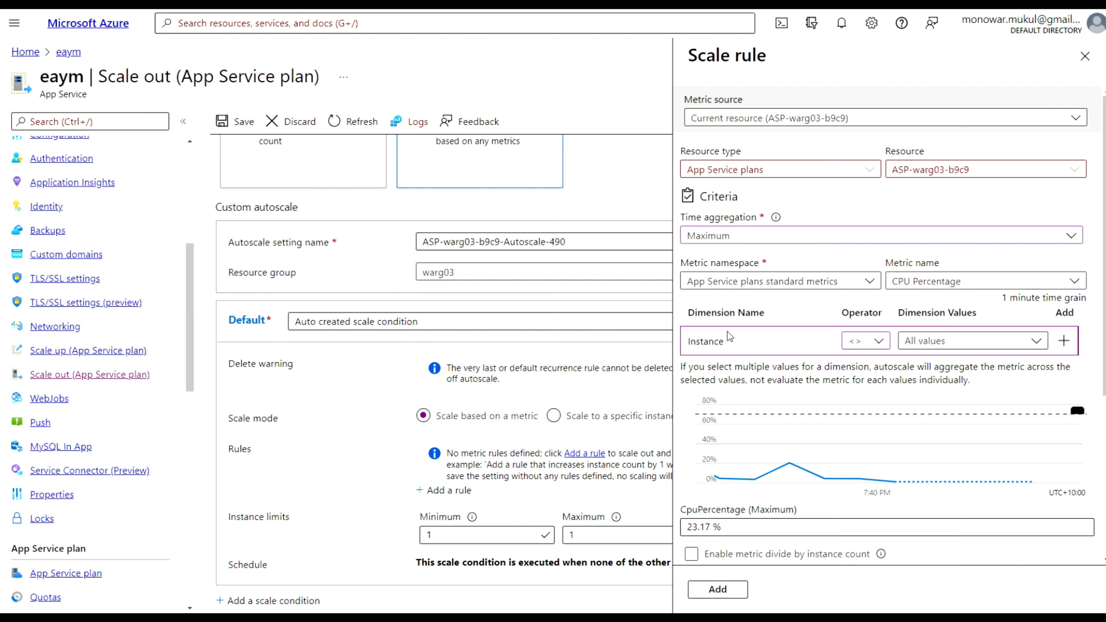
pyautogui.click(880, 341)
pyautogui.click(880, 344)
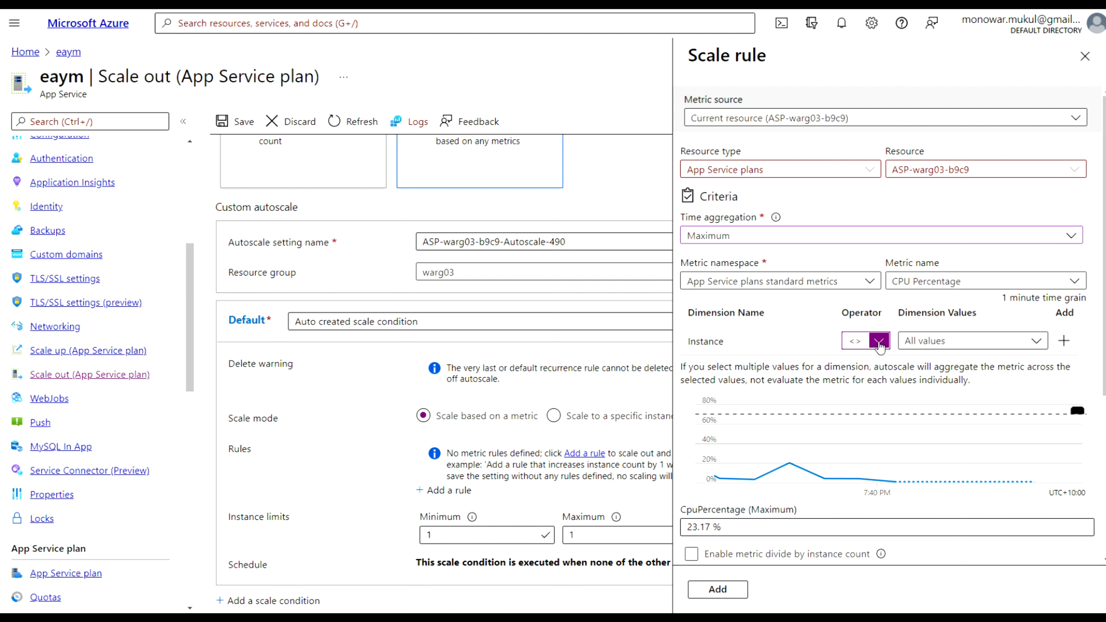
pyautogui.click(956, 343)
pyautogui.click(926, 388)
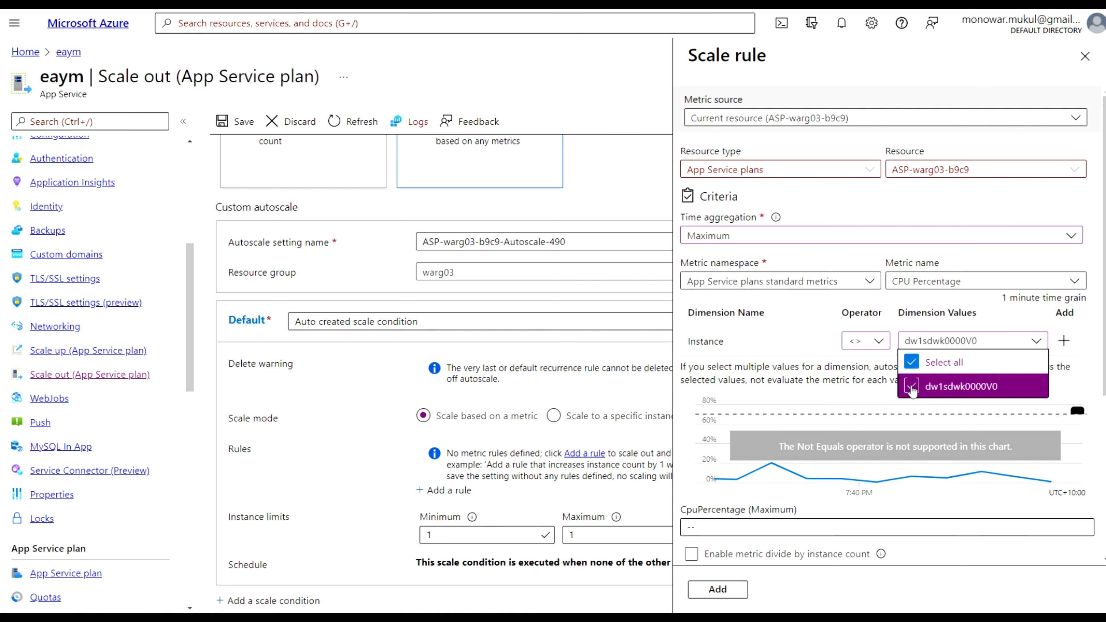
pyautogui.click(911, 387)
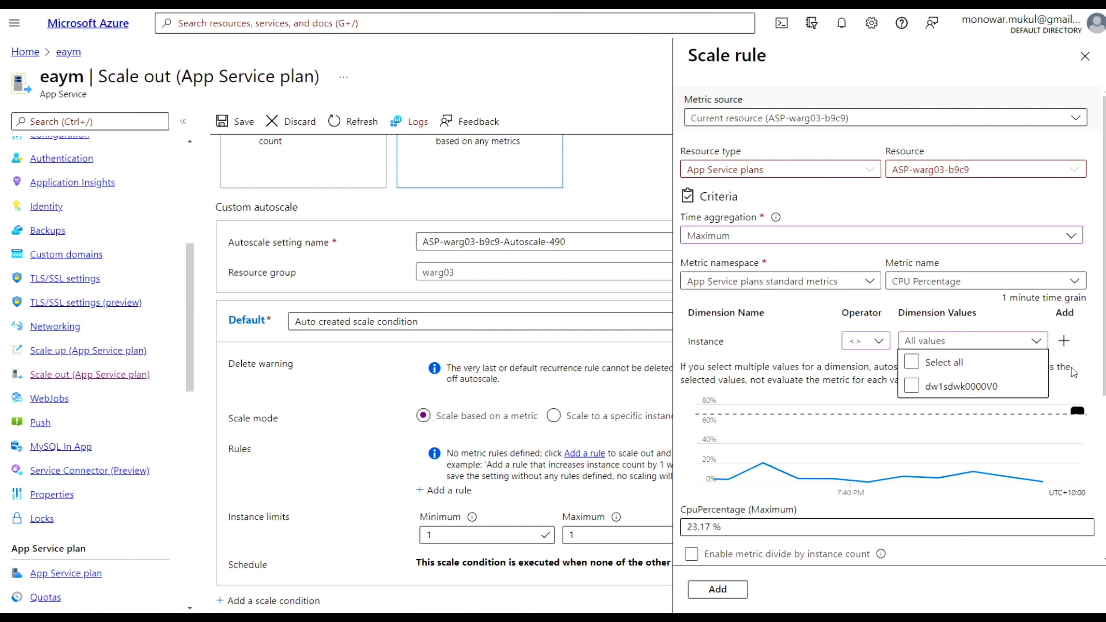
pyautogui.click(1086, 325)
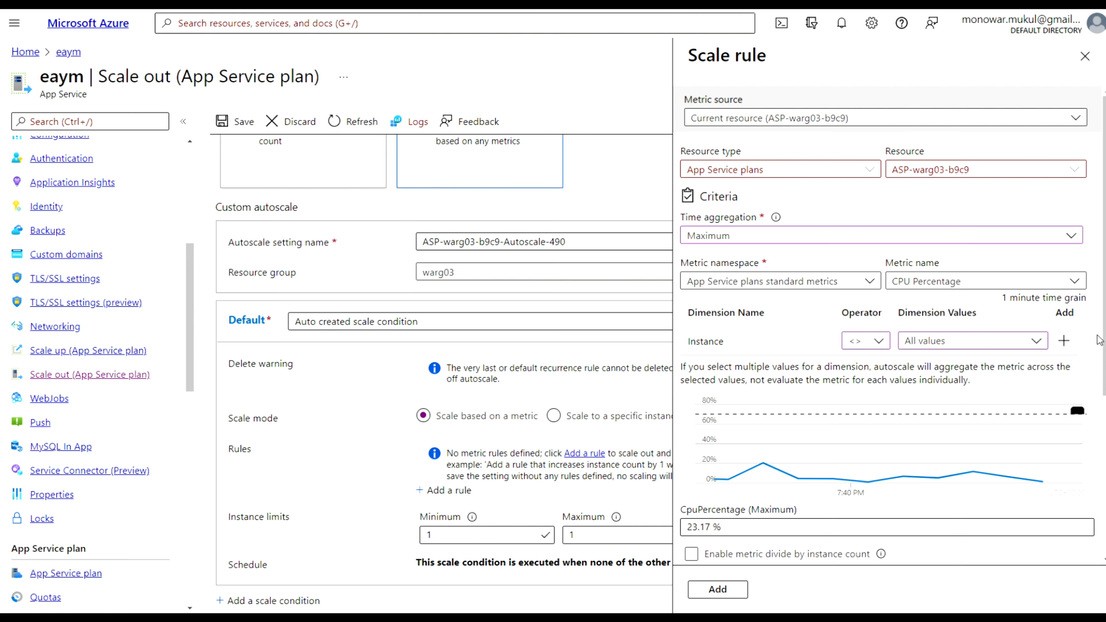
# - Look over the remaining scale rule settings and change the Instance dimension's operator back to =
pyautogui.scroll(-4, 1098, 339)
pyautogui.scroll(-4, 1105, 519)
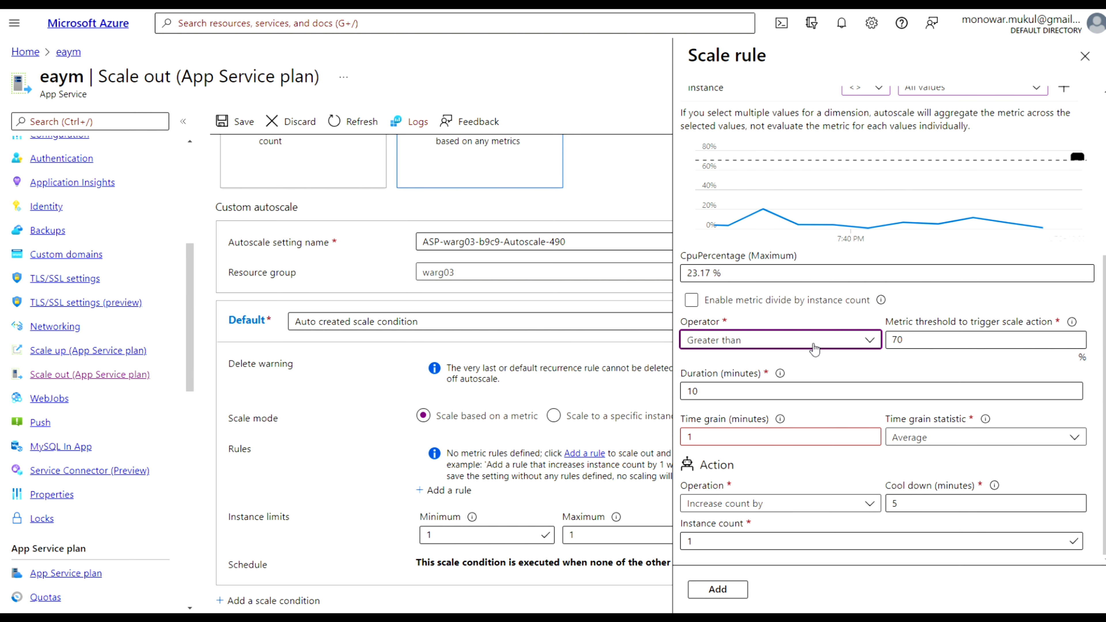
pyautogui.scroll(4, 950, 312)
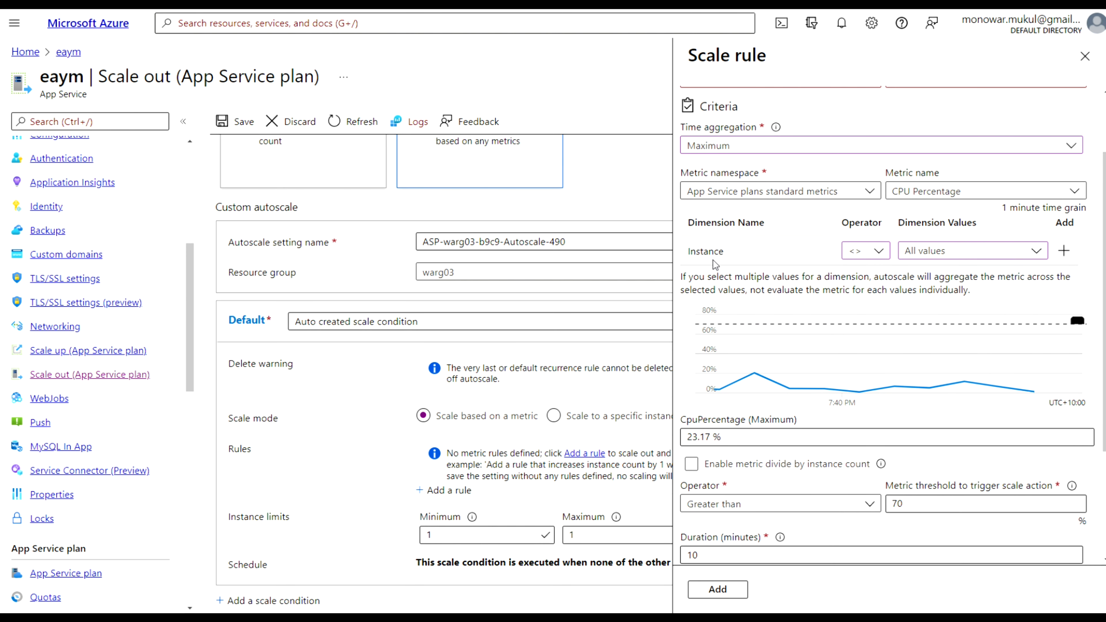
pyautogui.click(879, 252)
pyautogui.click(867, 272)
# - Set the rule's metric threshold to 10% and its duration to 1 minute, and add the rule to the default condition
pyautogui.scroll(-3, 903, 302)
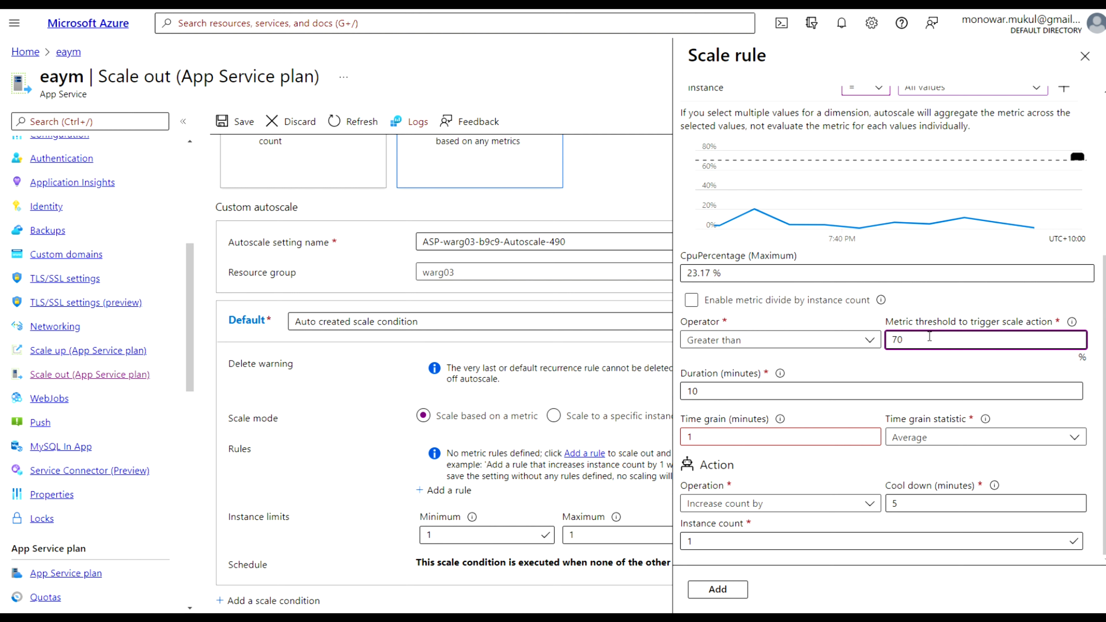
pyautogui.moveTo(1073, 325)
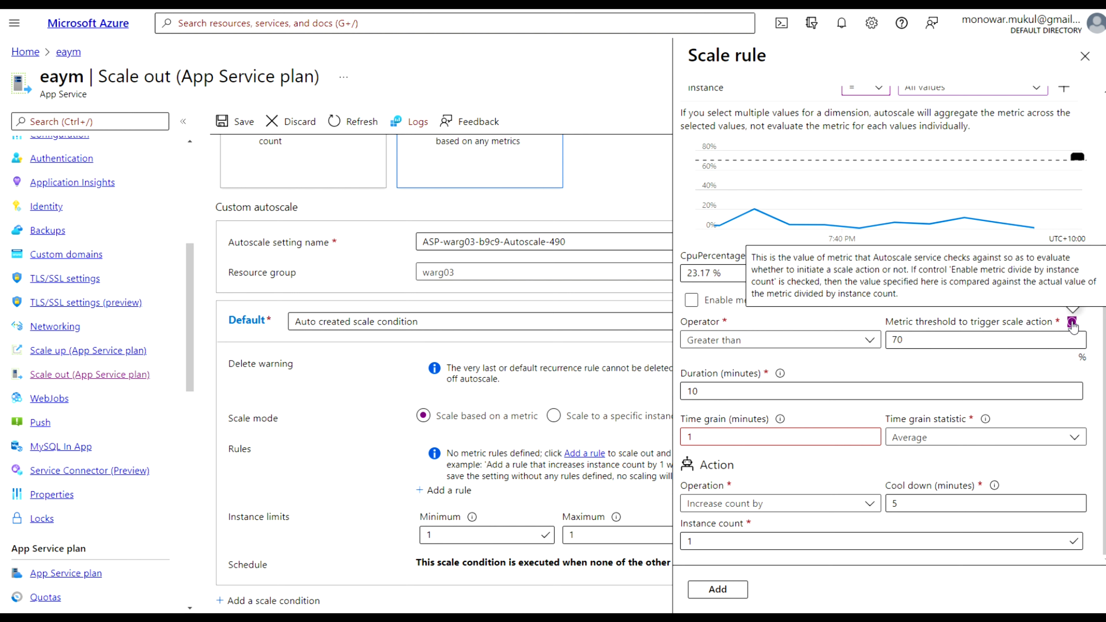
pyautogui.moveTo(918, 343); pyautogui.dragTo(888, 343)
pyautogui.write('10')
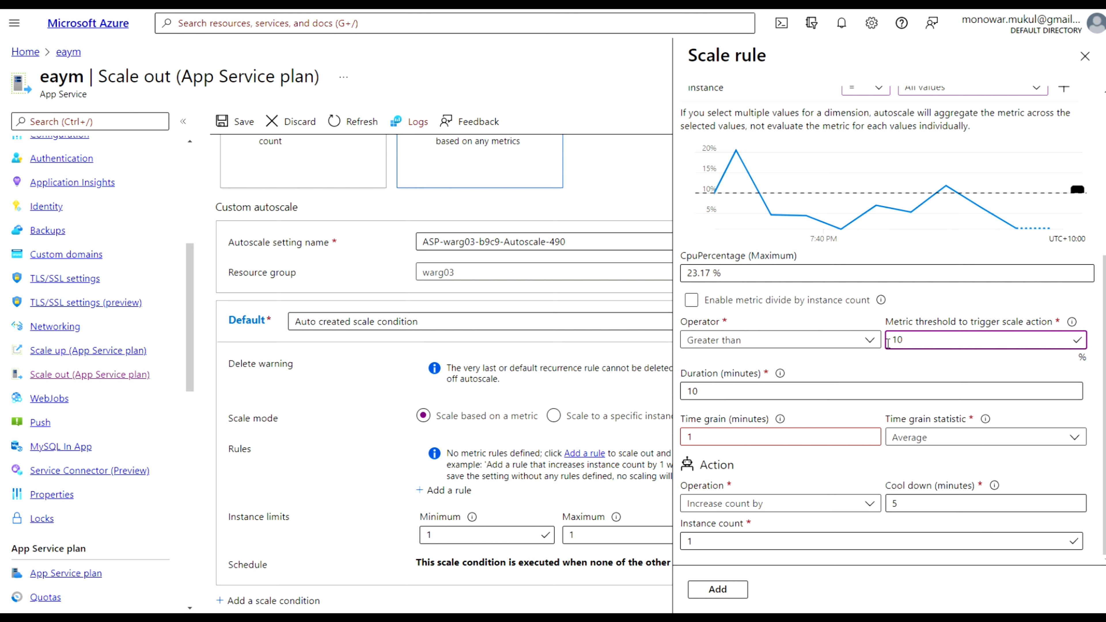
pyautogui.moveTo(786, 386); pyautogui.dragTo(685, 385)
pyautogui.write('1')
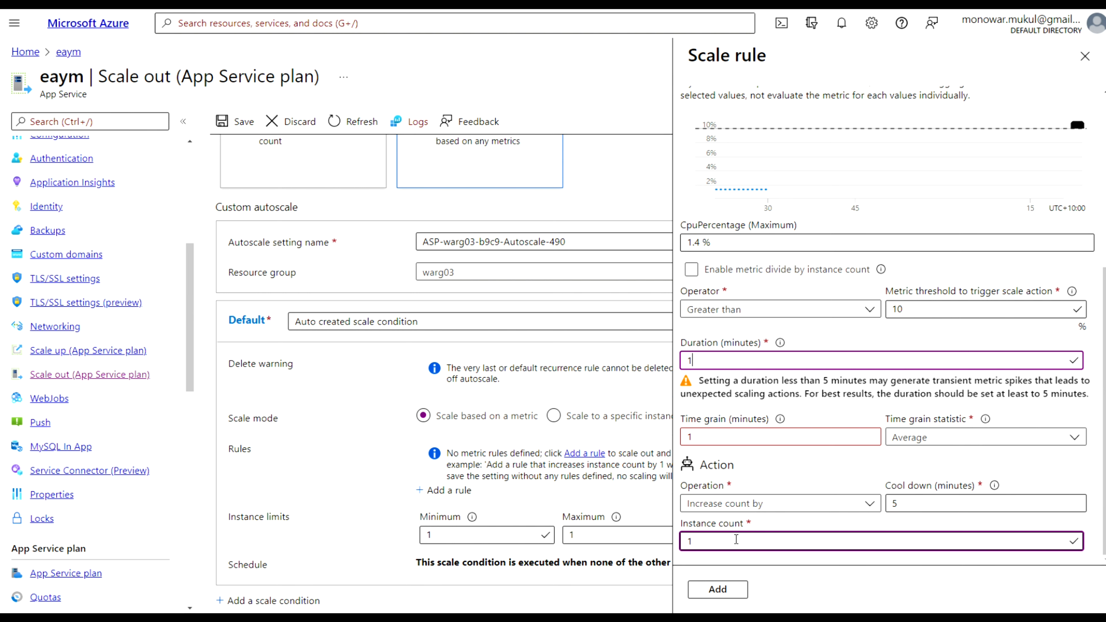
pyautogui.click(718, 591)
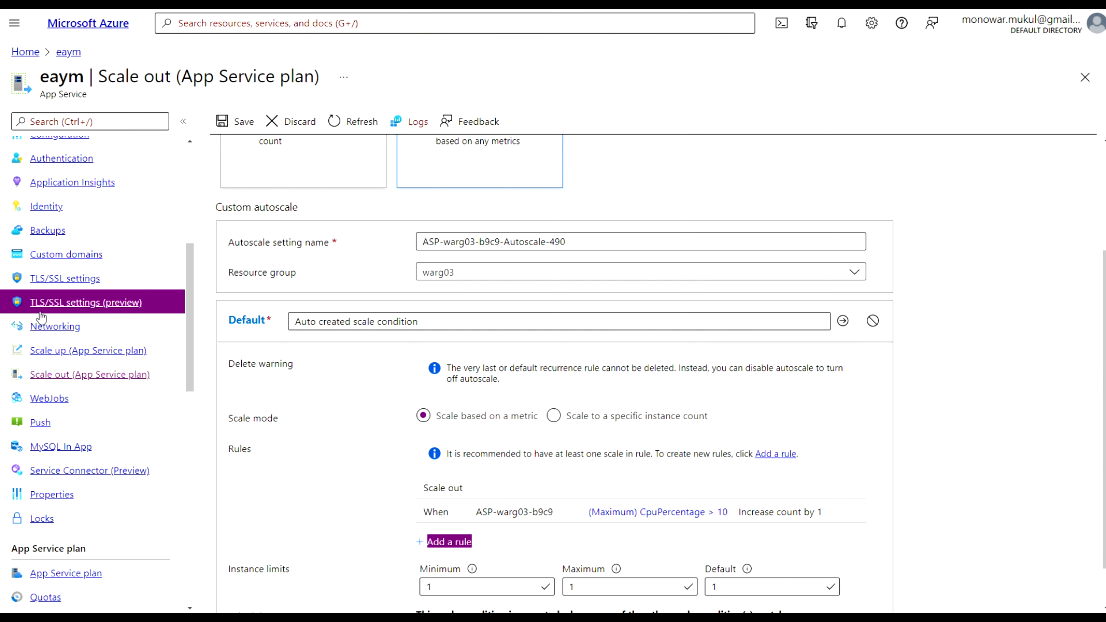
pyautogui.scroll(-1, 993, 410)
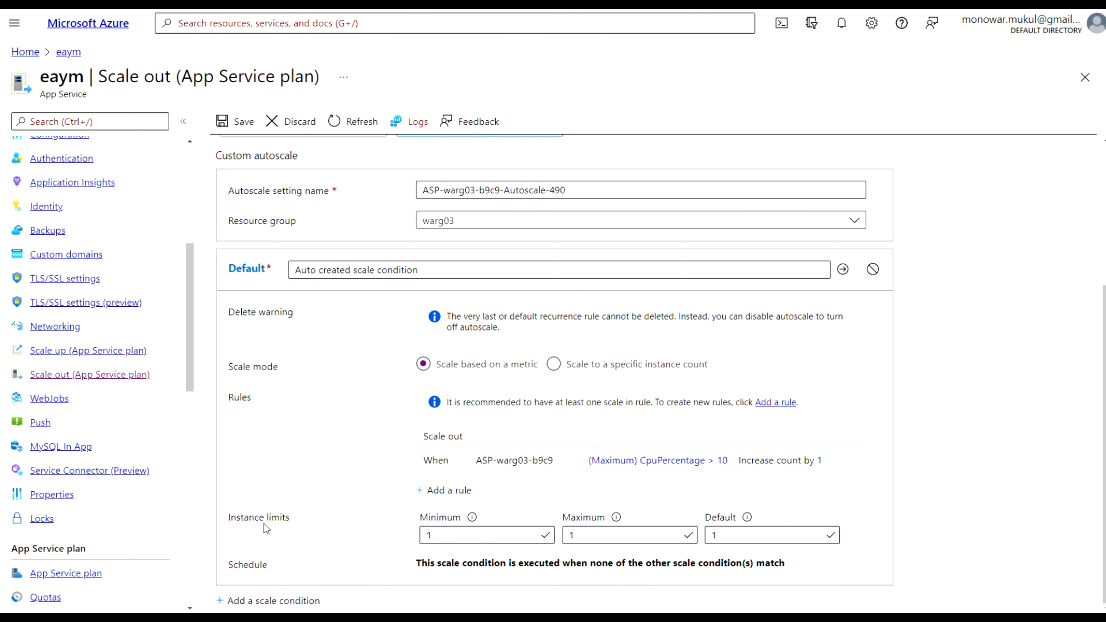
# - Set the default scale condition's maximum instance limit to 2 and save the autoscale configuration
pyautogui.moveTo(472, 519)
pyautogui.moveTo(615, 518)
pyautogui.moveTo(747, 518)
pyautogui.click(603, 536)
pyautogui.press('BackSpace')
pyautogui.write('2')
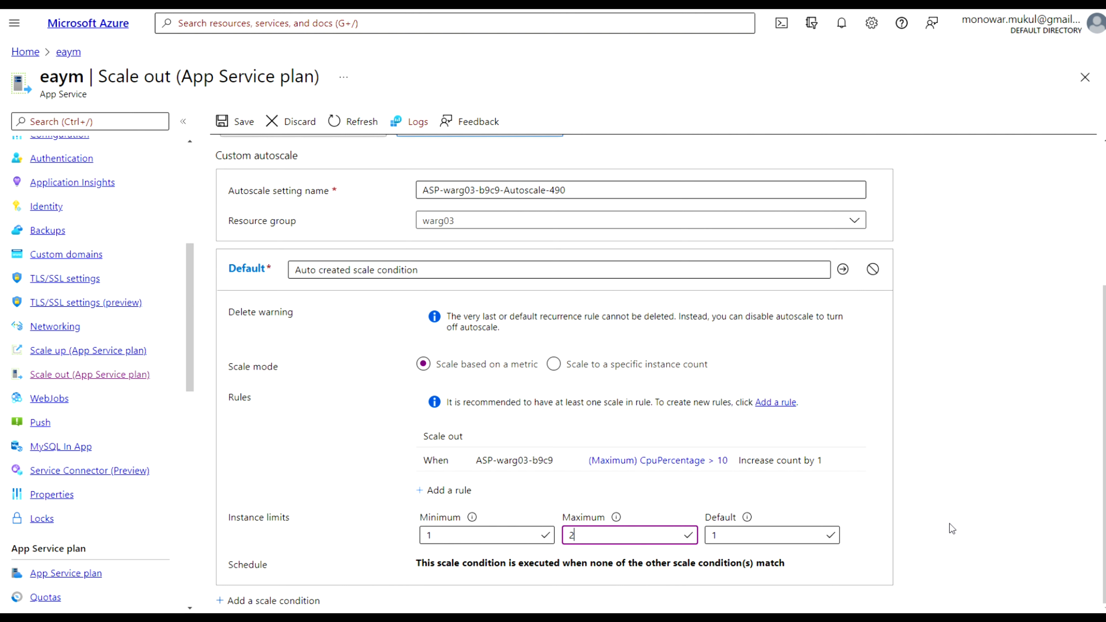
pyautogui.click(238, 121)
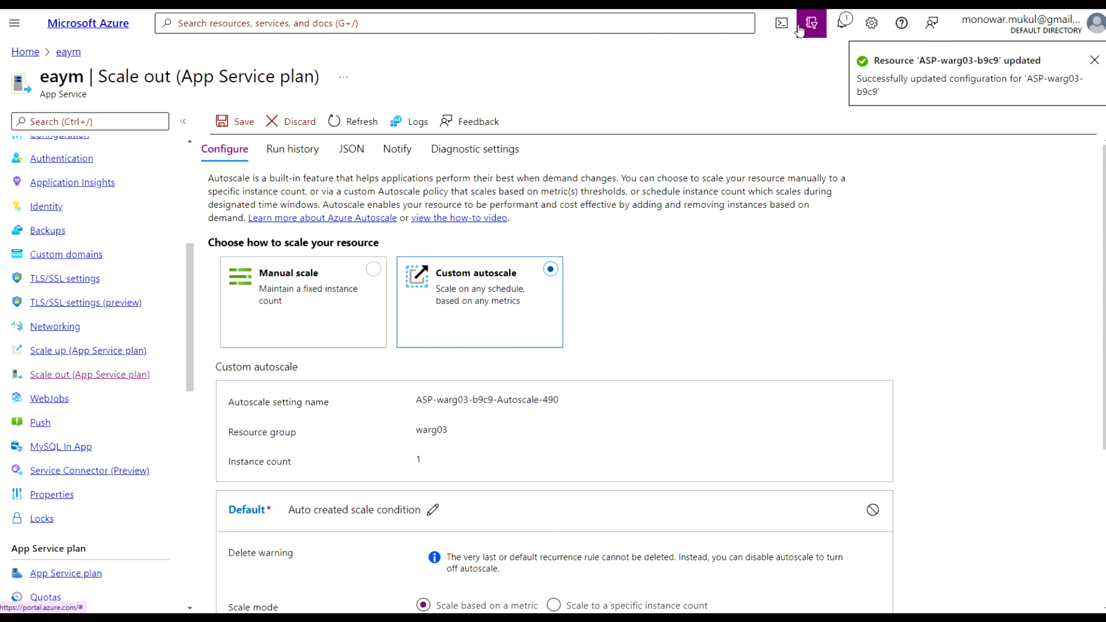
# - Start a PowerShell Cloud Shell session in the portal
pyautogui.click(784, 29)
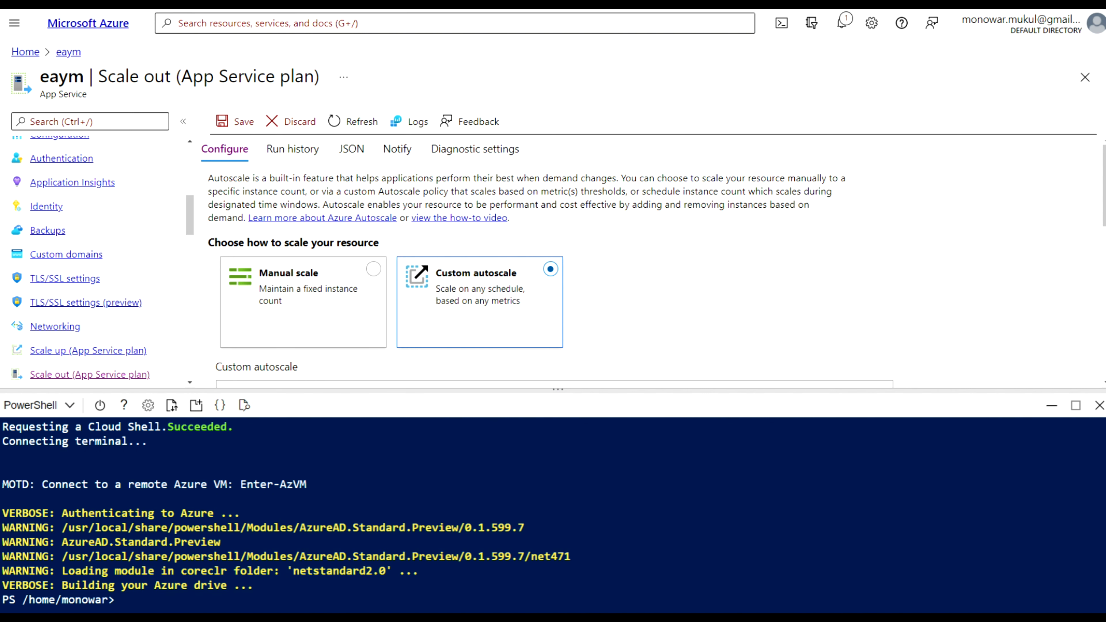
pyautogui.hotkey('alt', 'Tab')
pyautogui.rightClick(281, 572)
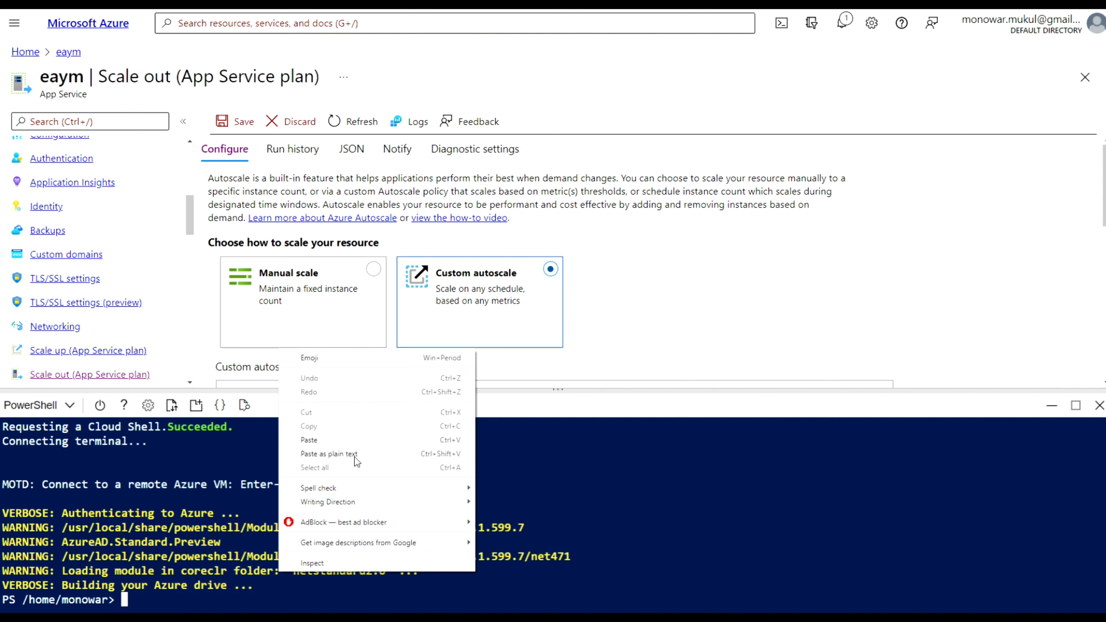
pyautogui.click(338, 439)
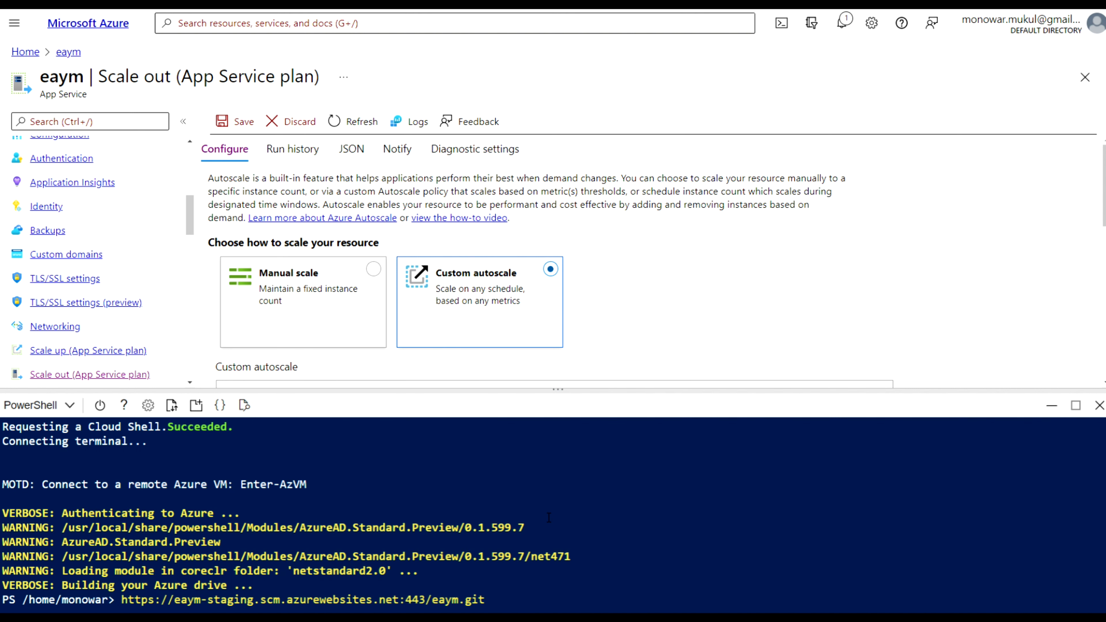
pyautogui.press('BackSpace')
pyautogui.press('BackSpace')
pyautogui.press('BackSpace')
pyautogui.press('BackSpace')
pyautogui.press('BackSpace')
pyautogui.press('BackSpace')
pyautogui.press('BackSpace')
pyautogui.press('BackSpace')
pyautogui.press('BackSpace')
pyautogui.press('BackSpace')
pyautogui.press('BackSpace')
pyautogui.press('BackSpace')
pyautogui.press('BackSpace')
pyautogui.press('BackSpace')
pyautogui.press('BackSpace')
pyautogui.press('BackSpace')
pyautogui.press('BackSpace')
pyautogui.press('BackSpace')
pyautogui.press('BackSpace')
pyautogui.press('BackSpace')
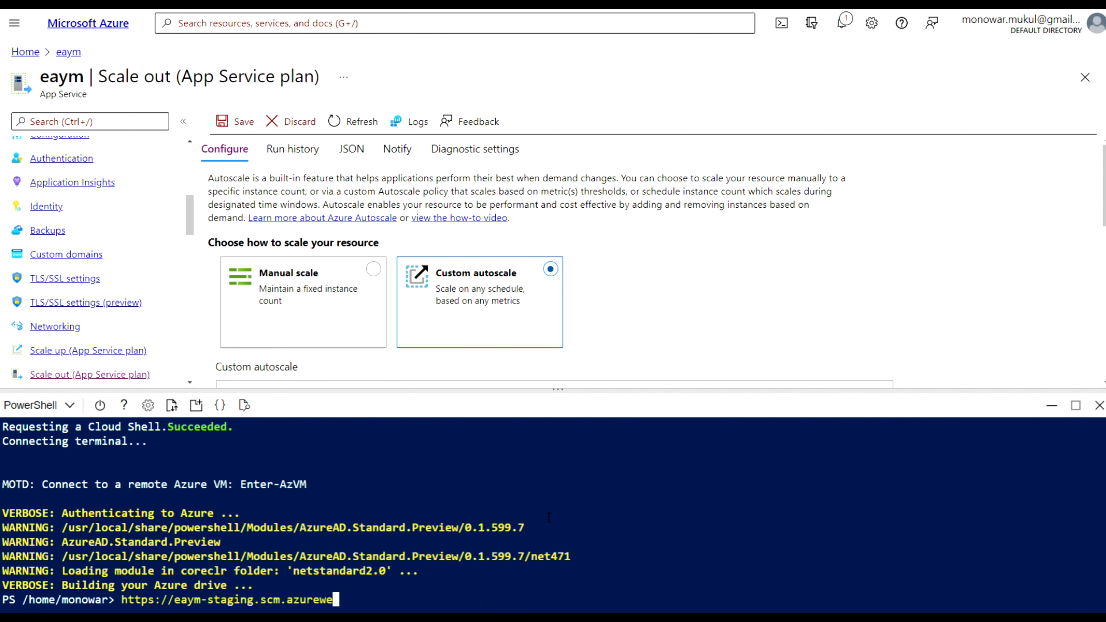
pyautogui.press('BackSpace')
pyautogui.press('BackSpace')
pyautogui.press('BackSpace')
pyautogui.press('BackSpace')
pyautogui.press('BackSpace')
pyautogui.press('BackSpace')
pyautogui.press('BackSpace')
pyautogui.press('BackSpace')
pyautogui.press('BackSpace')
pyautogui.press('BackSpace')
pyautogui.press('BackSpace')
pyautogui.press('BackSpace')
pyautogui.press('BackSpace')
pyautogui.press('BackSpace')
pyautogui.press('BackSpace')
pyautogui.press('BackSpace')
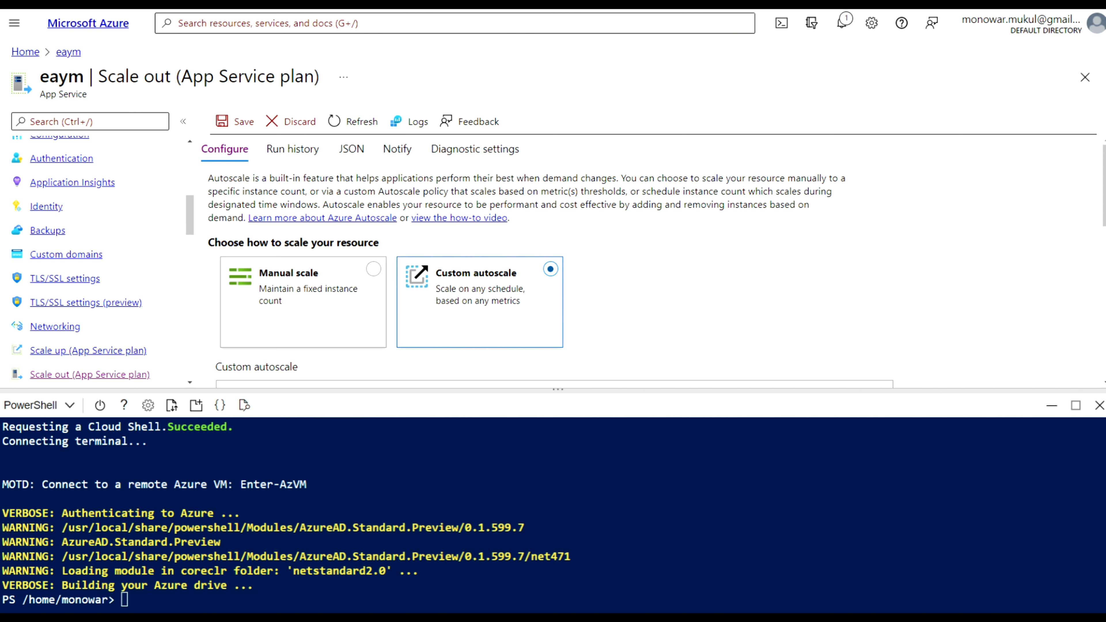
# - In Cloud Shell, run $rgName = 'warg03' and $webapp = Get-AzWebApp -ResourceGroupName $rgName
pyautogui.rightClick(182, 603)
pyautogui.click(221, 476)
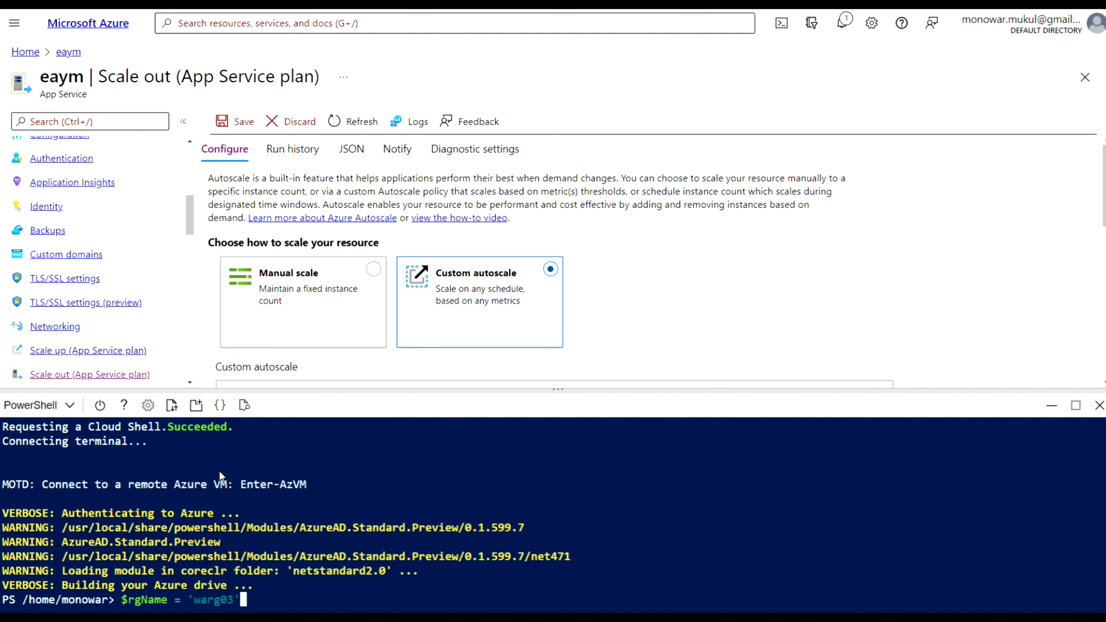
pyautogui.press('Return')
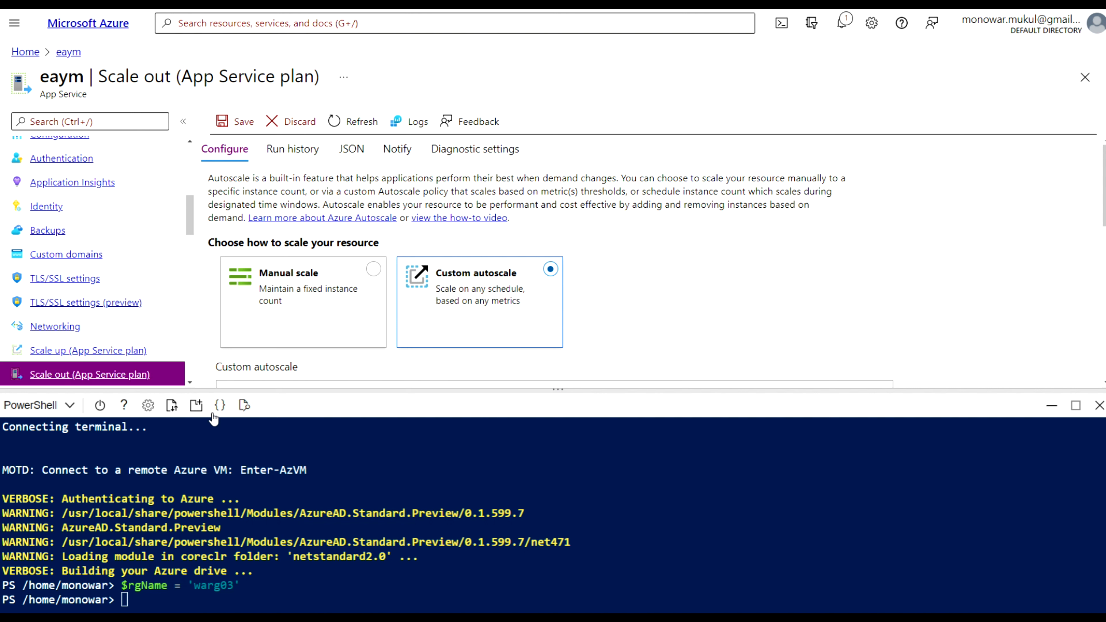
pyautogui.rightClick(301, 593)
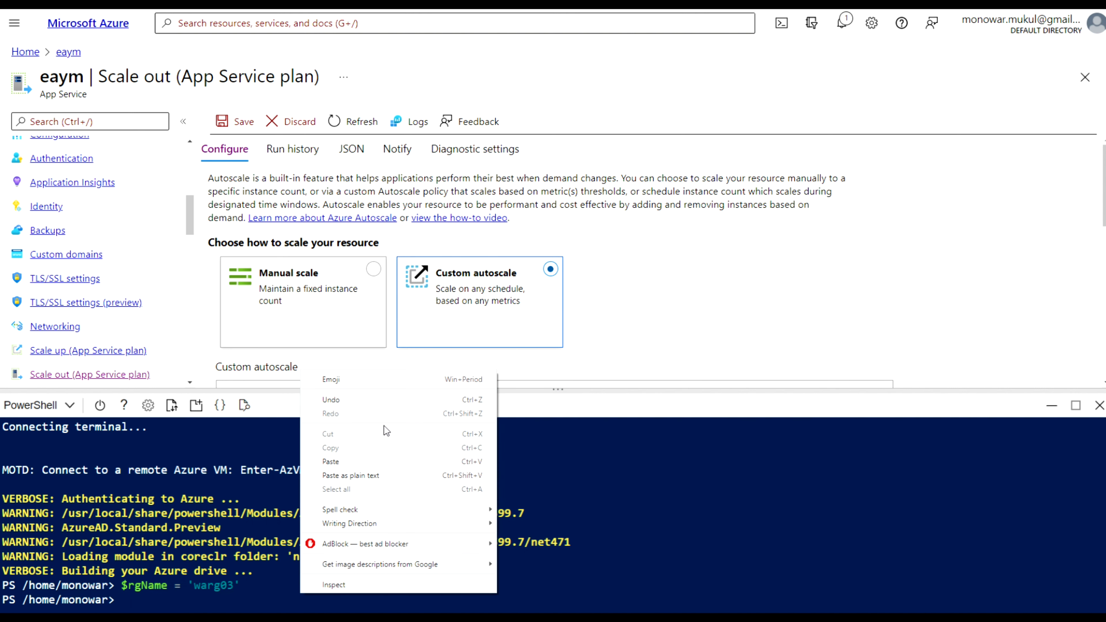
pyautogui.click(350, 460)
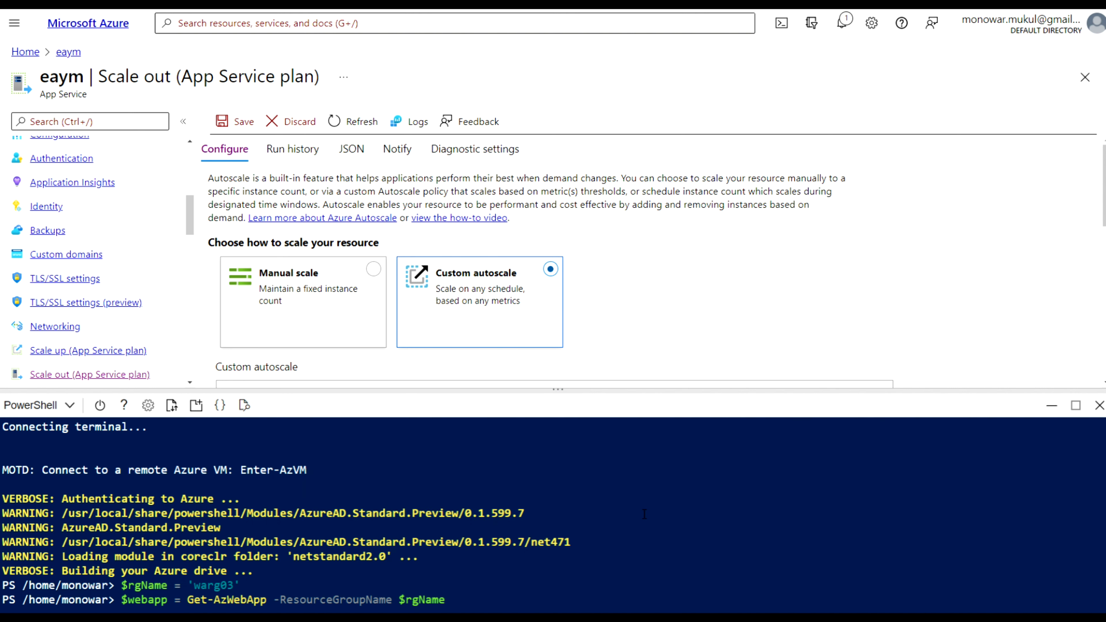
pyautogui.press('Return')
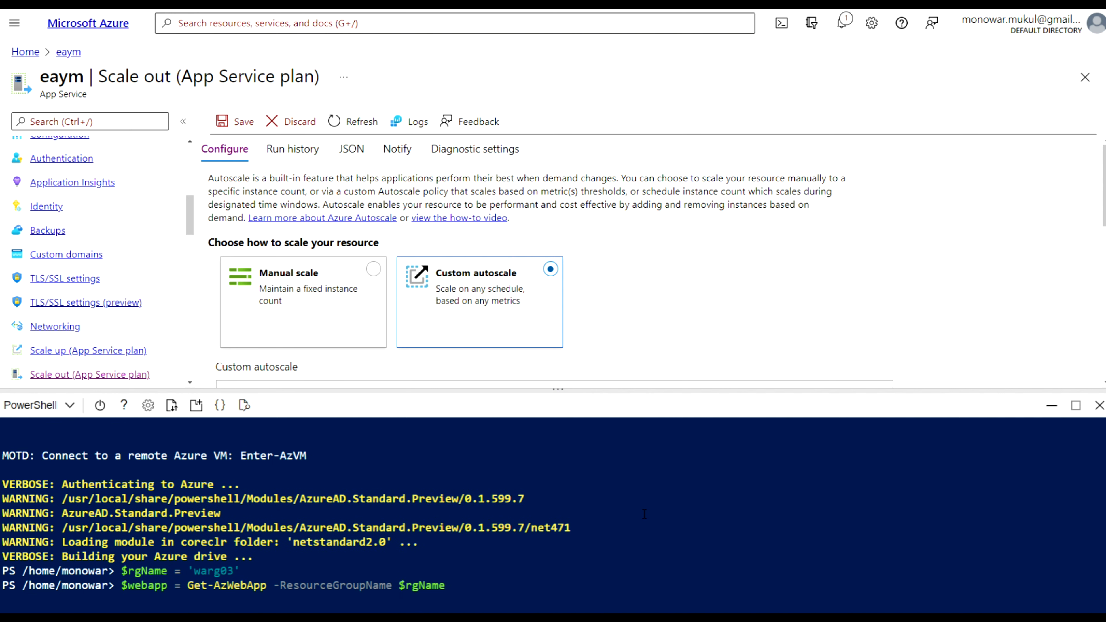
# - Generate continuous traffic to the web app by running while ($true) { Invoke-WebRequest -Uri $webapp.DefaultHostName }
pyautogui.moveTo(591, 392); pyautogui.dragTo(592, 220)
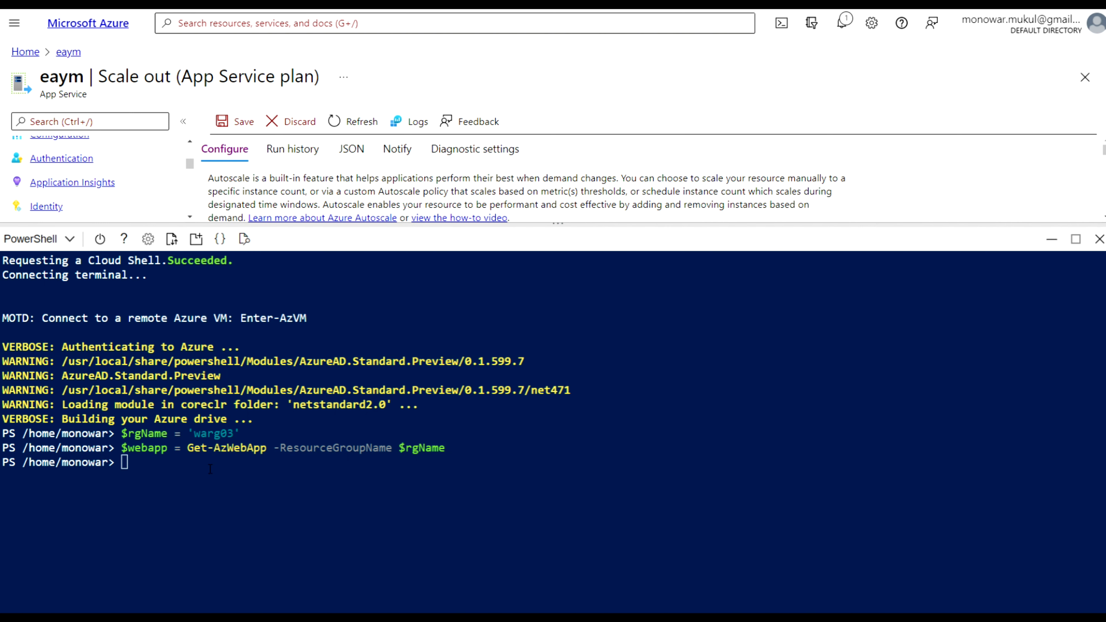
pyautogui.rightClick(186, 470)
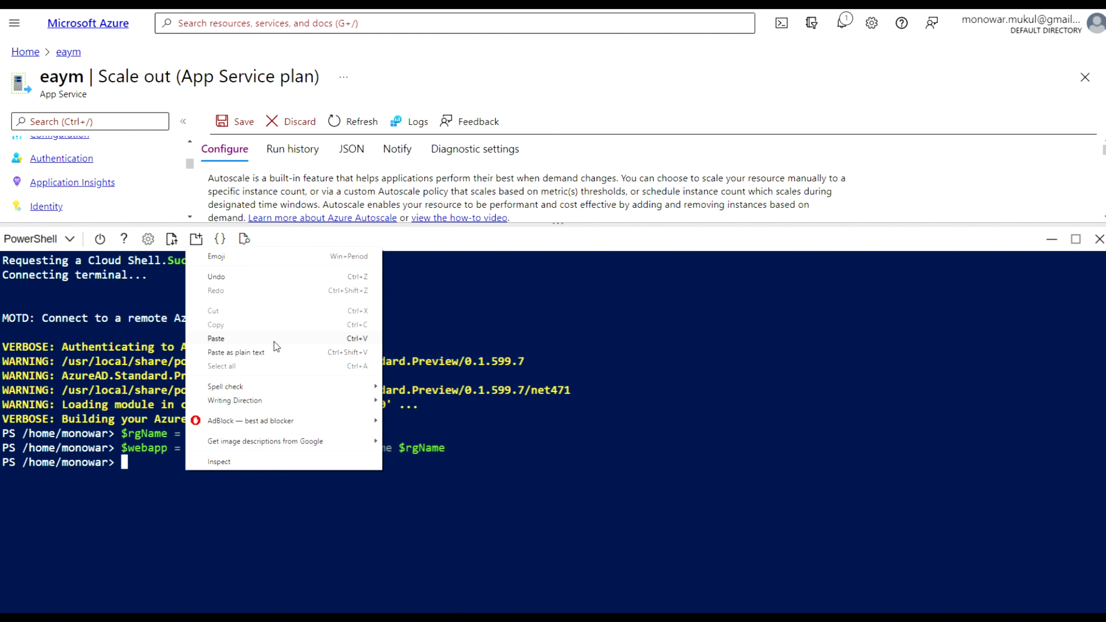
pyautogui.click(250, 340)
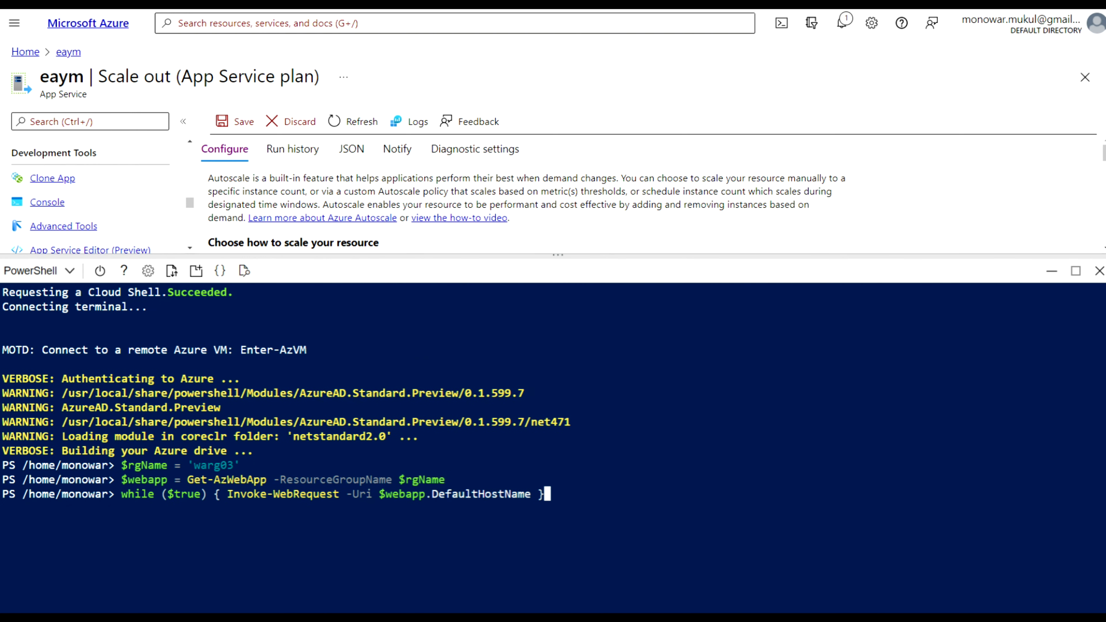
pyautogui.press('Return')
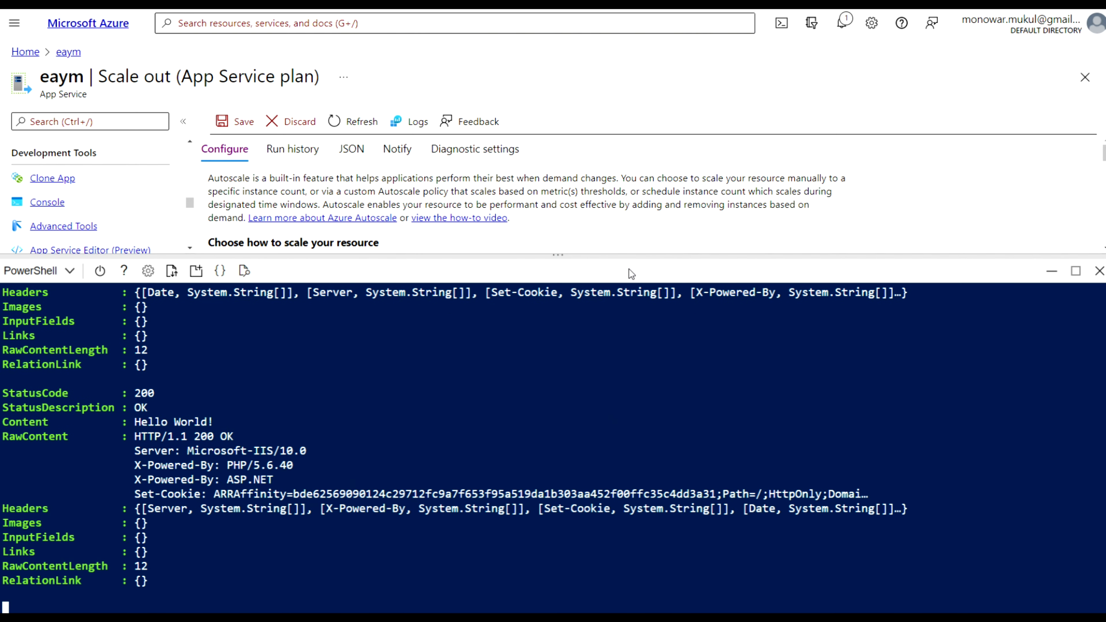
# - Open the Process explorer of the eaym app service while the request loop keeps running
pyautogui.moveTo(623, 257); pyautogui.dragTo(612, 509)
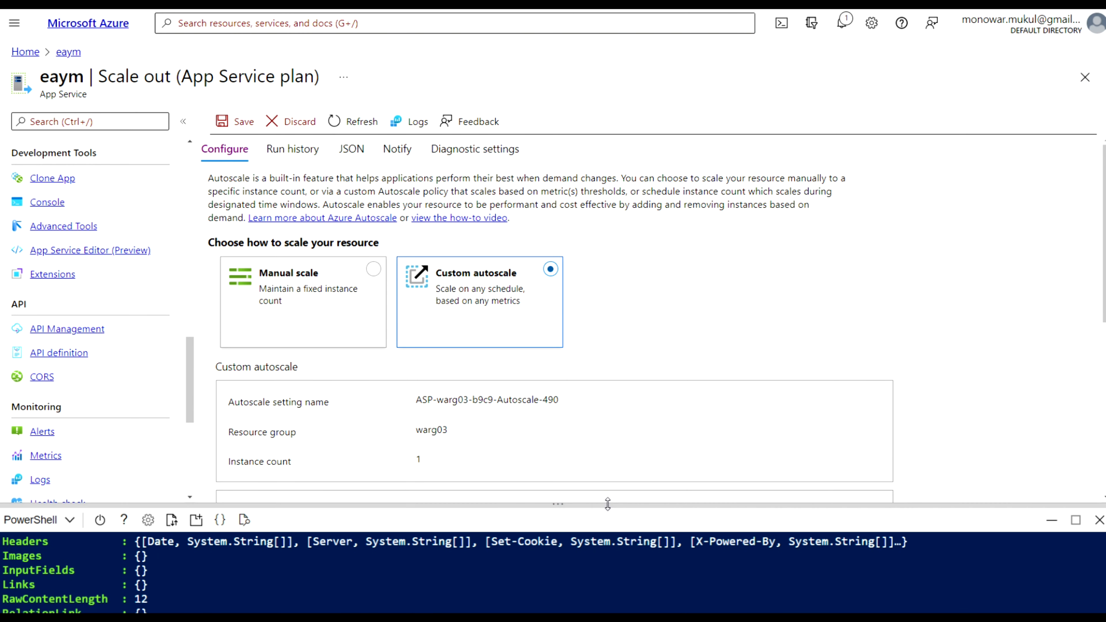
pyautogui.moveTo(191, 372); pyautogui.dragTo(188, 452)
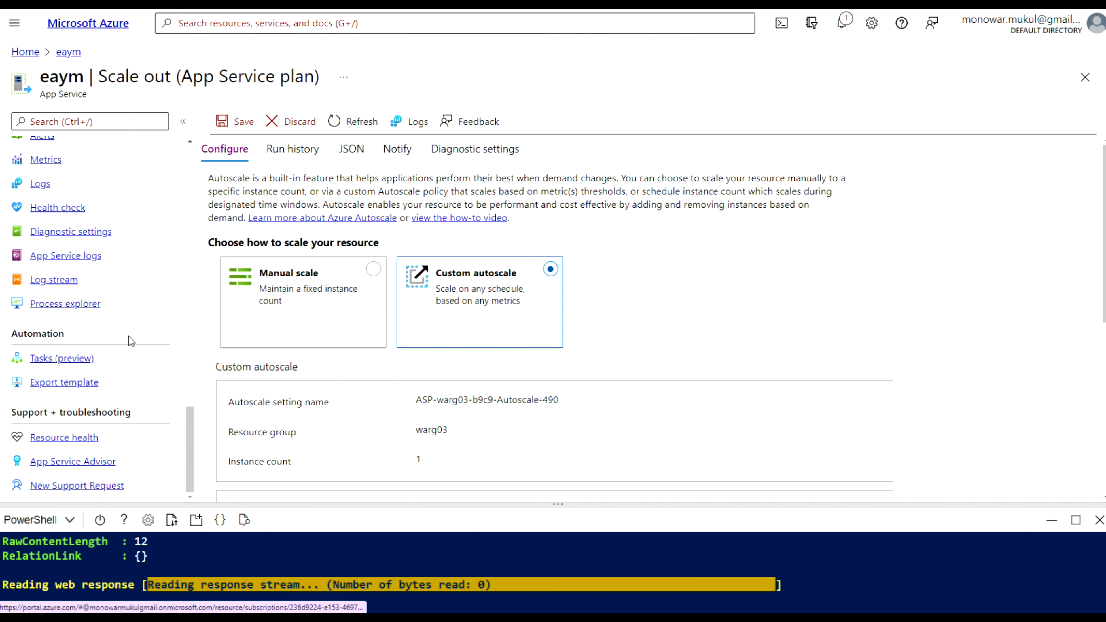
pyautogui.moveTo(192, 423); pyautogui.dragTo(193, 402)
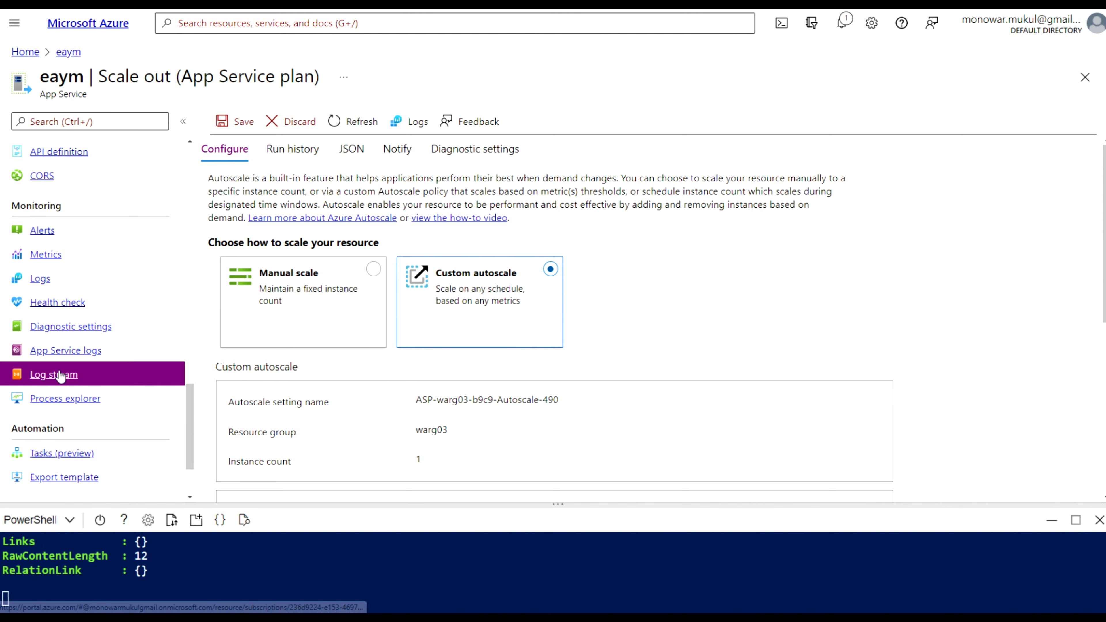
pyautogui.click(51, 402)
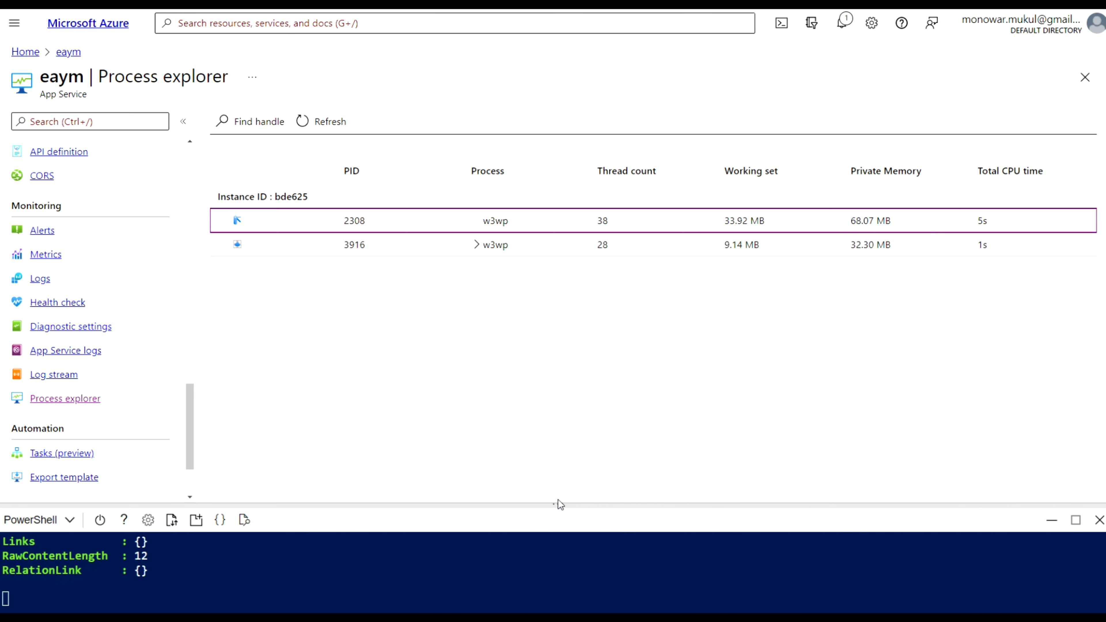
# - Expand the w3wp process with PID 3916 and refresh the process list repeatedly to check which instances are running
pyautogui.moveTo(558, 505); pyautogui.dragTo(582, 374)
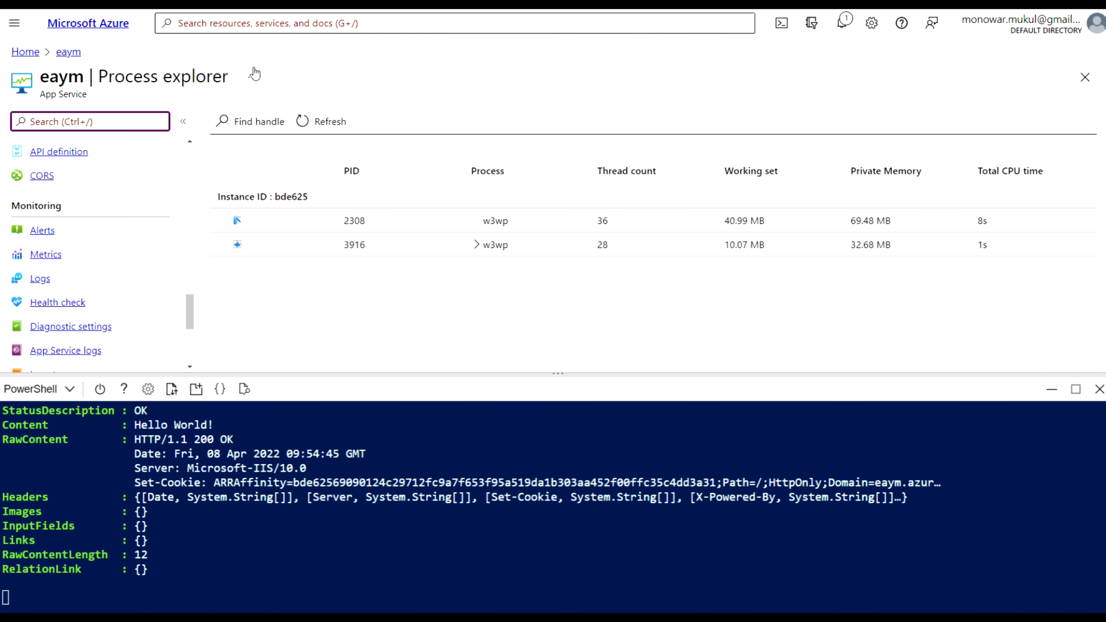
pyautogui.click(477, 245)
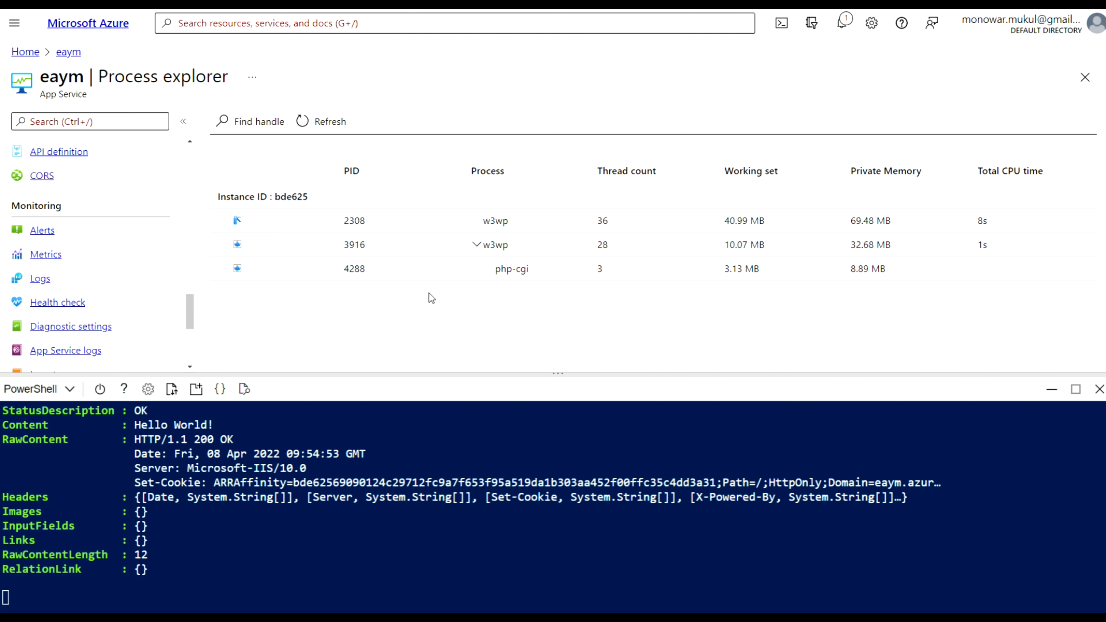
pyautogui.click(311, 124)
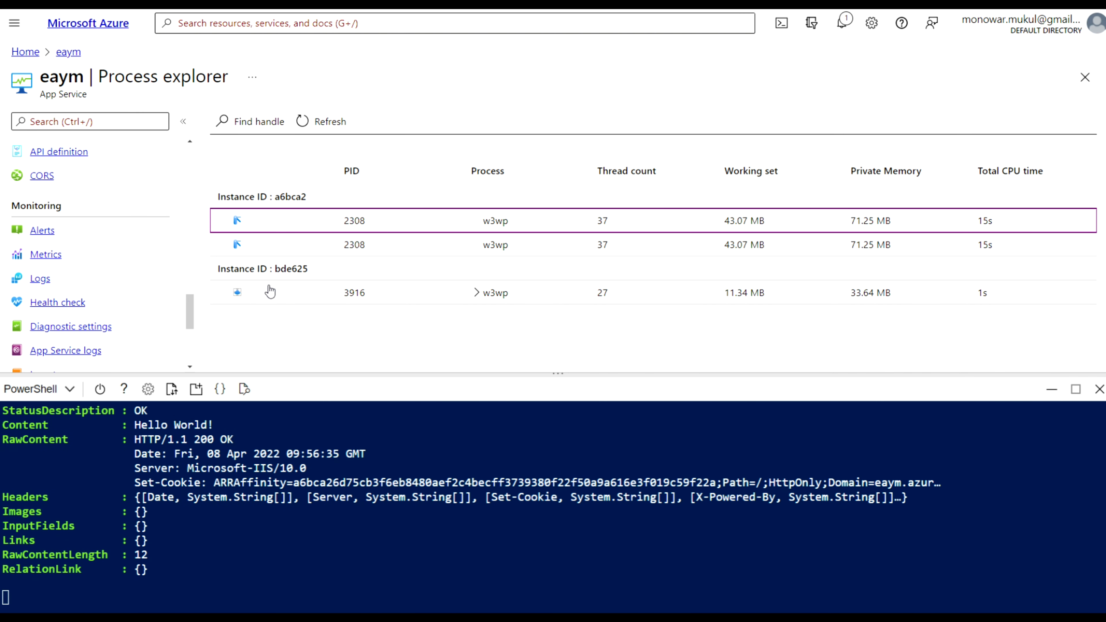
pyautogui.click(305, 124)
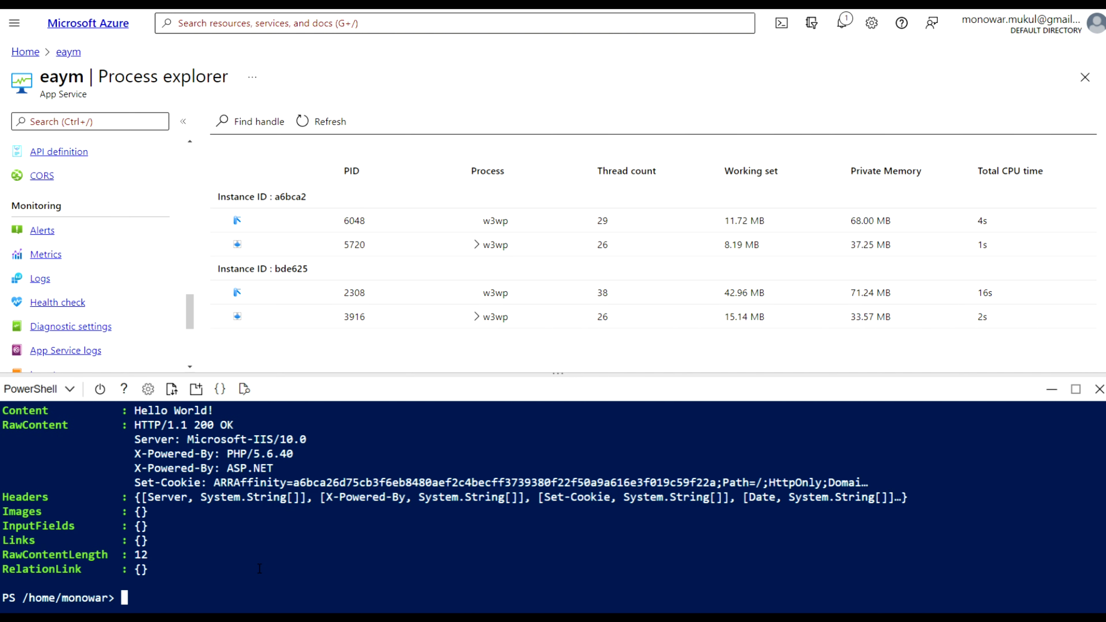
pyautogui.click(307, 131)
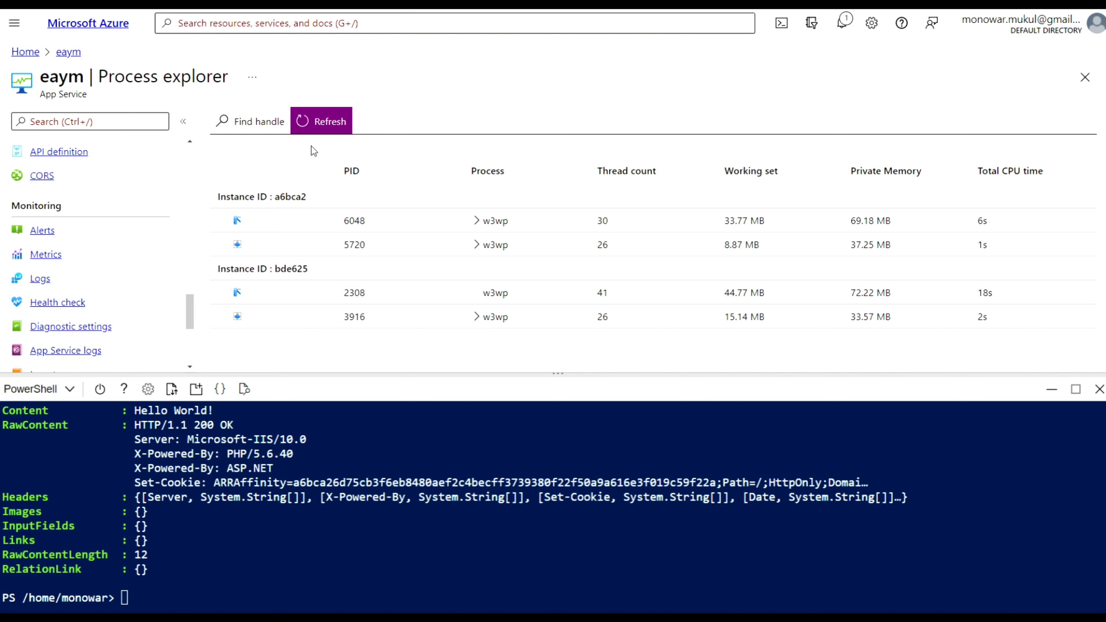
pyautogui.click(308, 120)
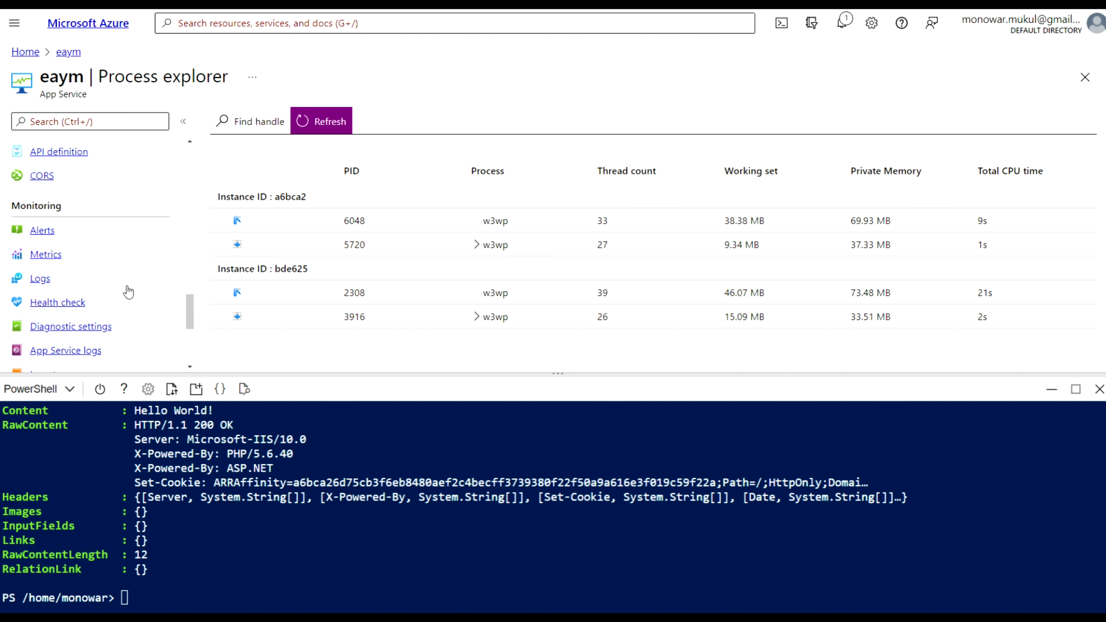
# - Open the warg03 resource group from the recent resources and close the Cloud Shell pane
pyautogui.click(22, 55)
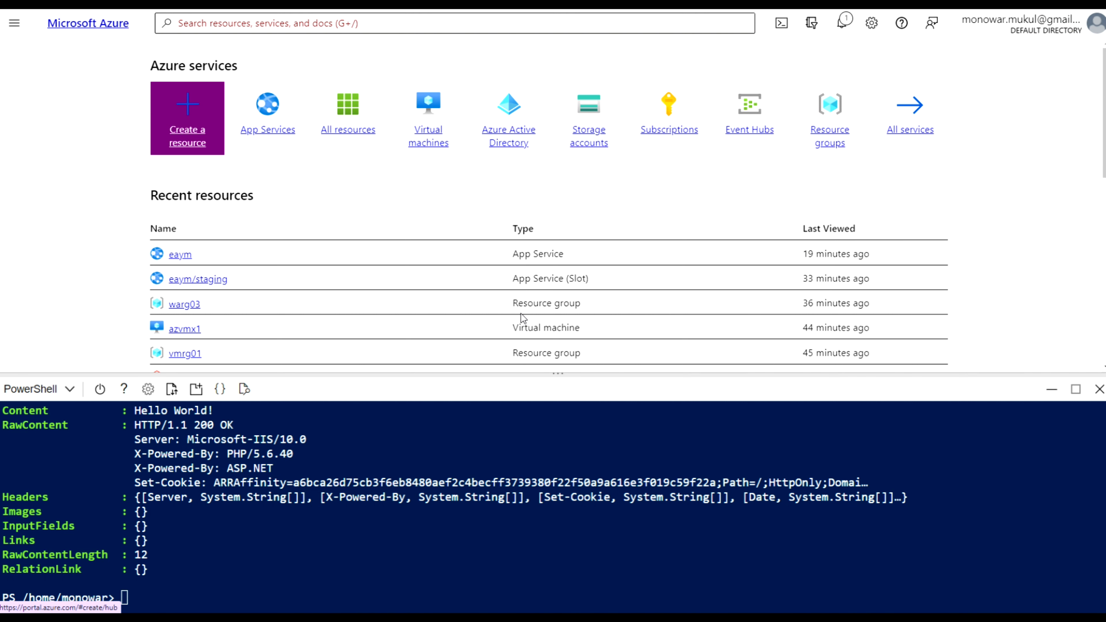
pyautogui.doubleClick(184, 304)
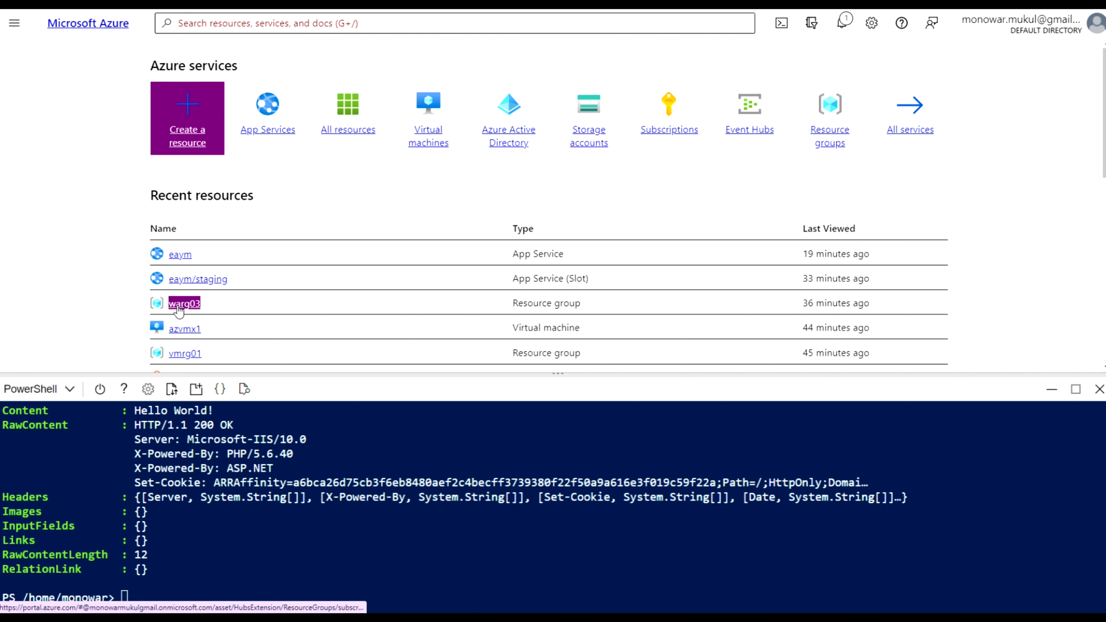
pyautogui.click(179, 305)
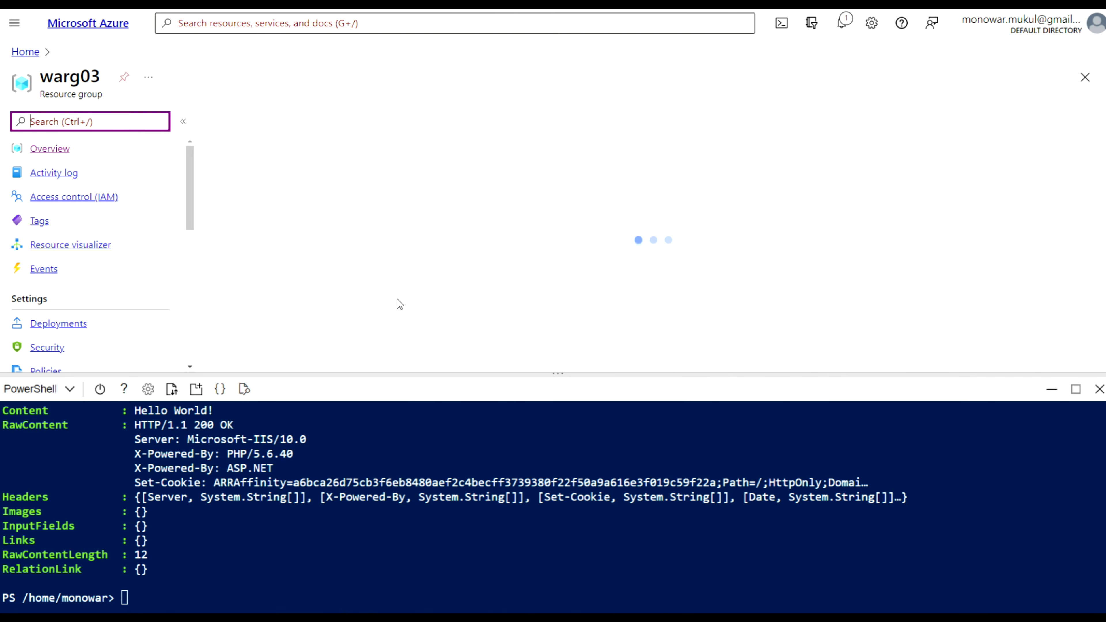
pyautogui.click(1099, 392)
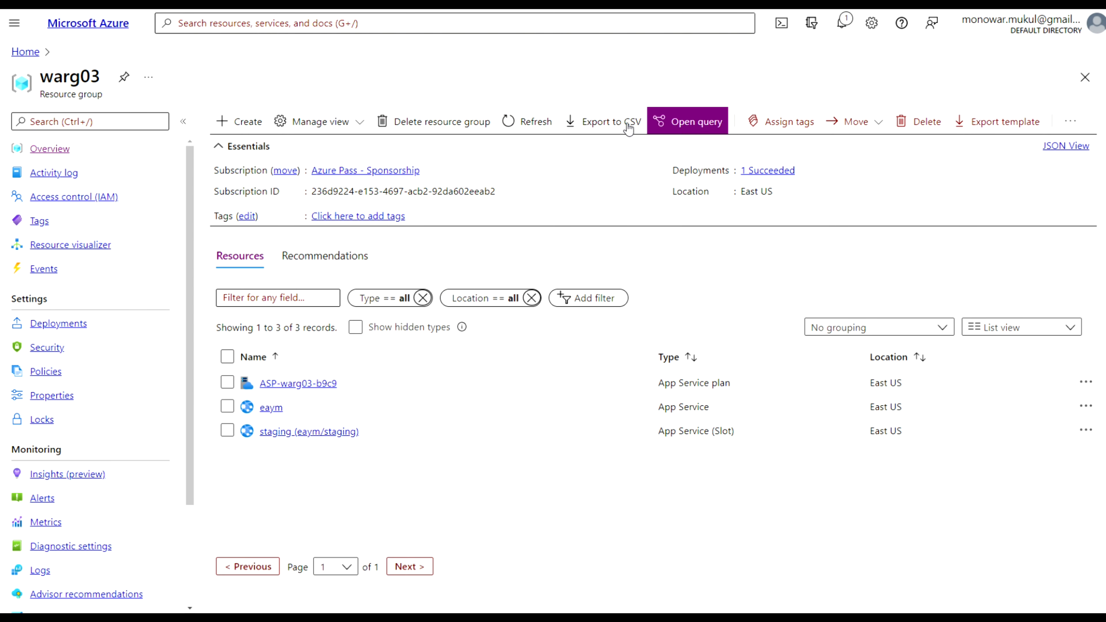
# - Delete the resource group, confirming with its name warg03, and check the deletion's progress in the notifications
pyautogui.click(480, 130)
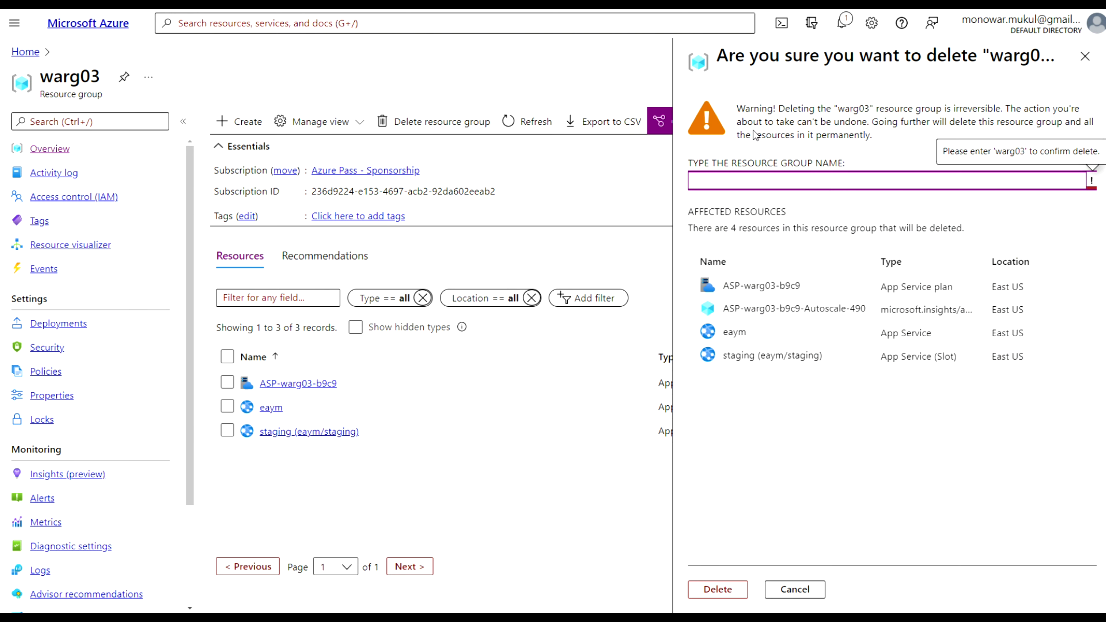
pyautogui.moveTo(870, 108); pyautogui.dragTo(842, 112)
pyautogui.hotkey('ctrl', 'c')
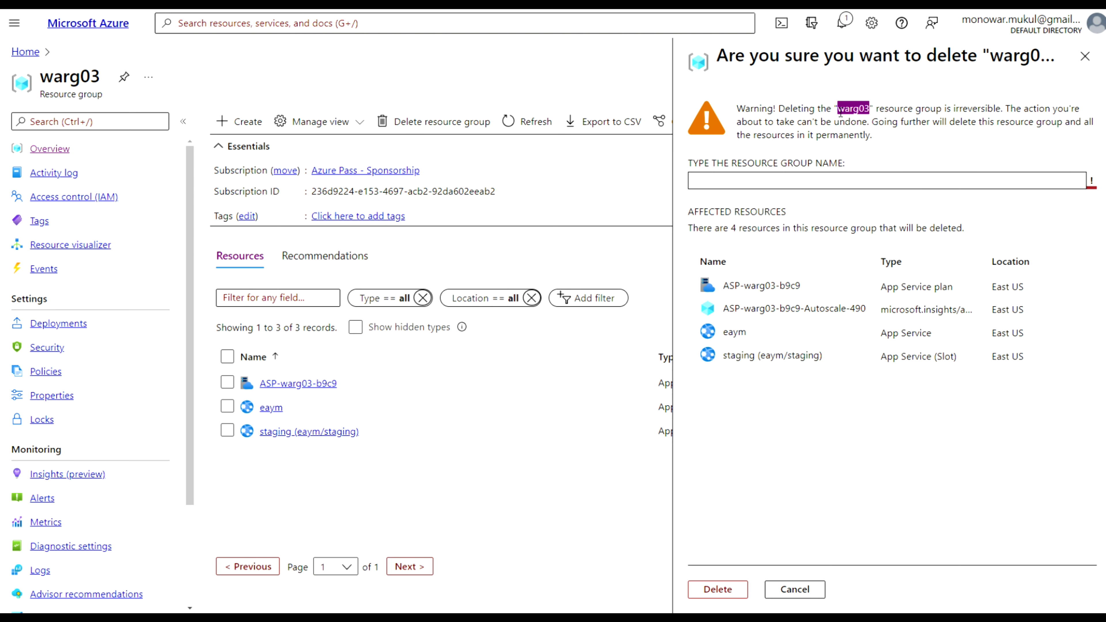
pyautogui.click(801, 179)
pyautogui.hotkey('ctrl', 'v')
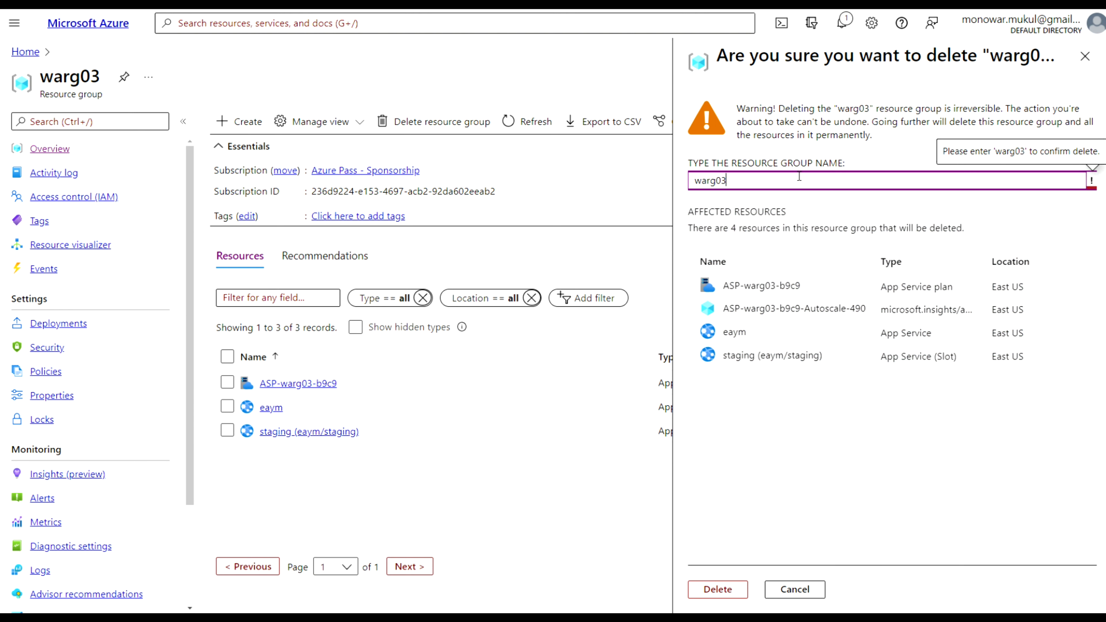
pyautogui.click(718, 591)
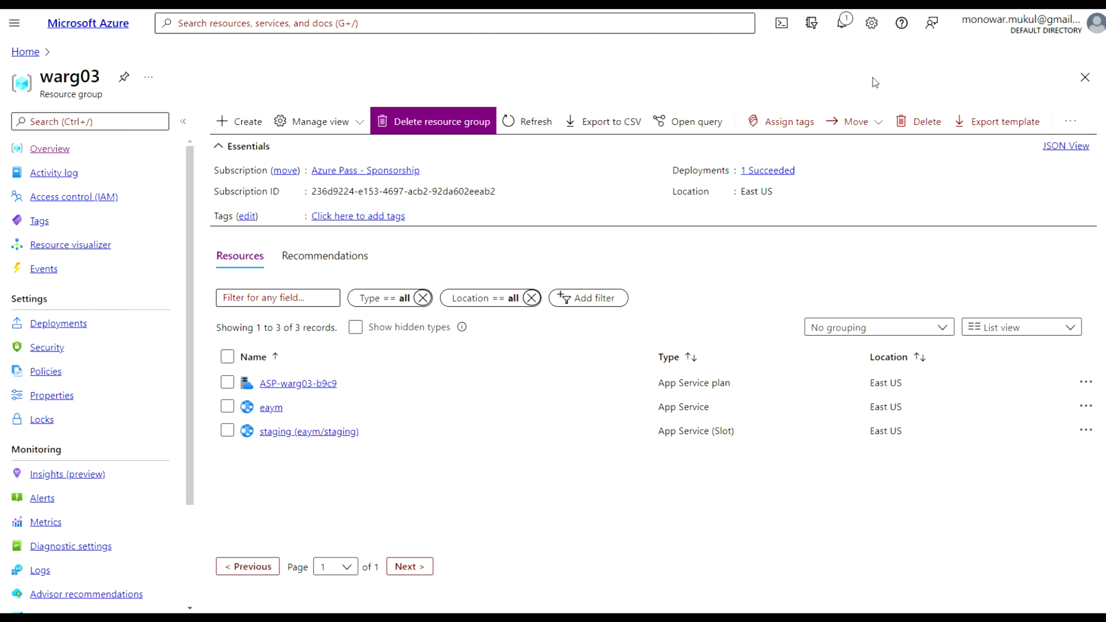
pyautogui.click(840, 24)
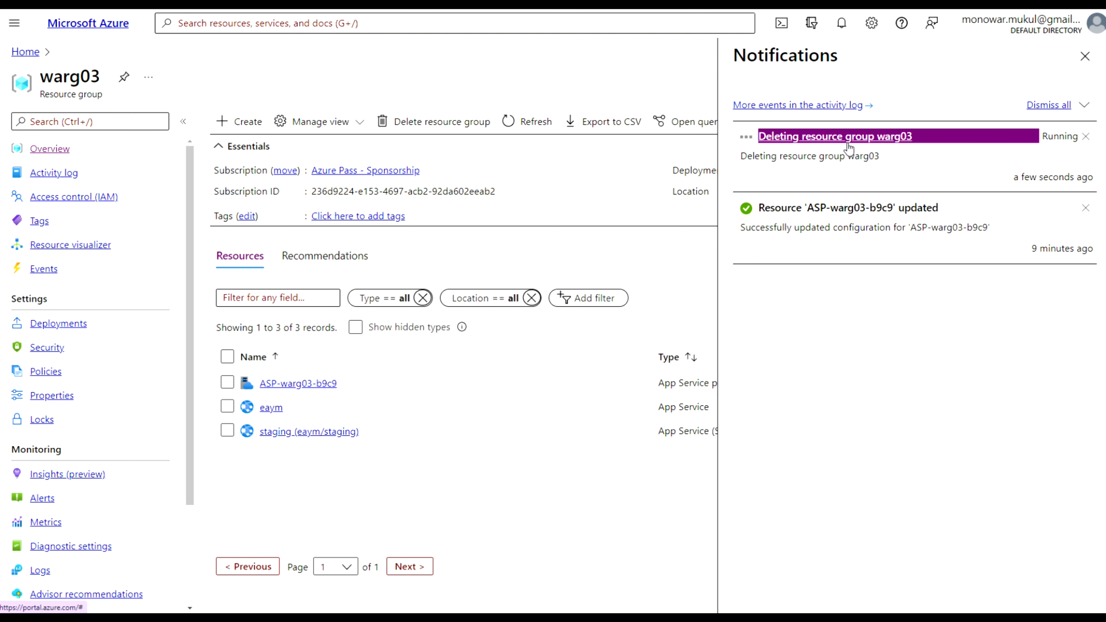